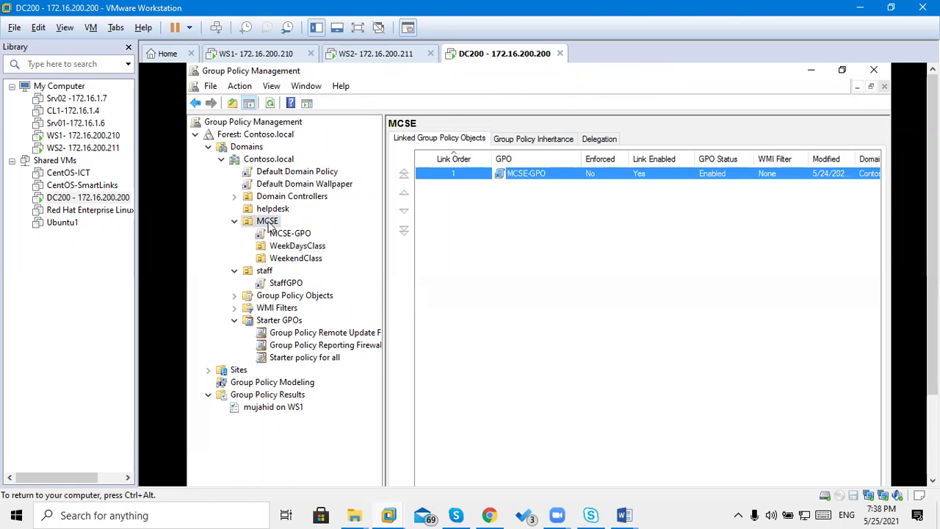
Examine the settings reports of MCSE-GPO, Default Domain Policy and Default Domain Wallpaper, dismissing the blocked-content warnings.
left_click(282, 235)
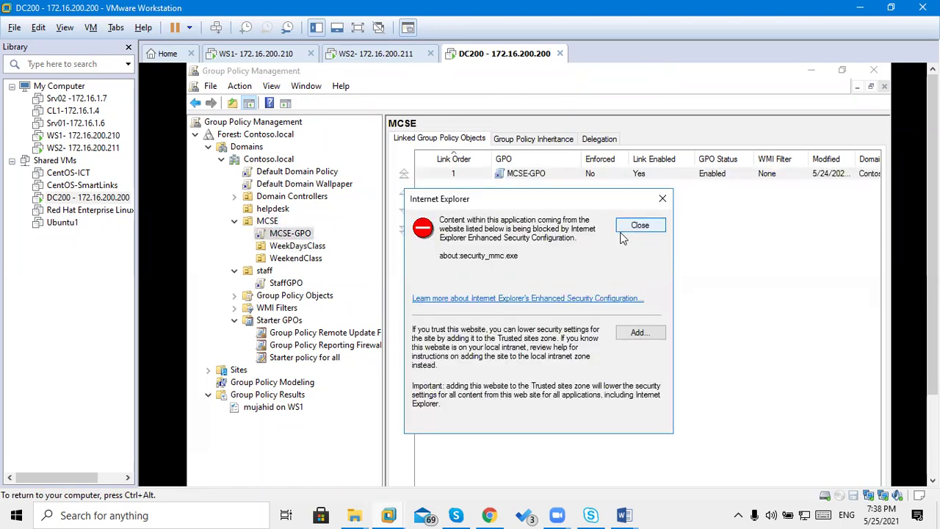
left_click(636, 226)
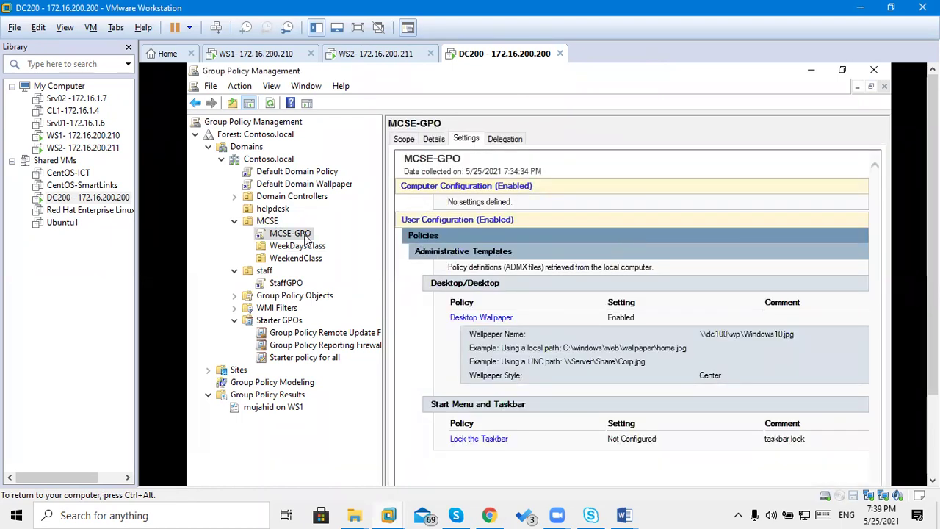
left_click(266, 222)
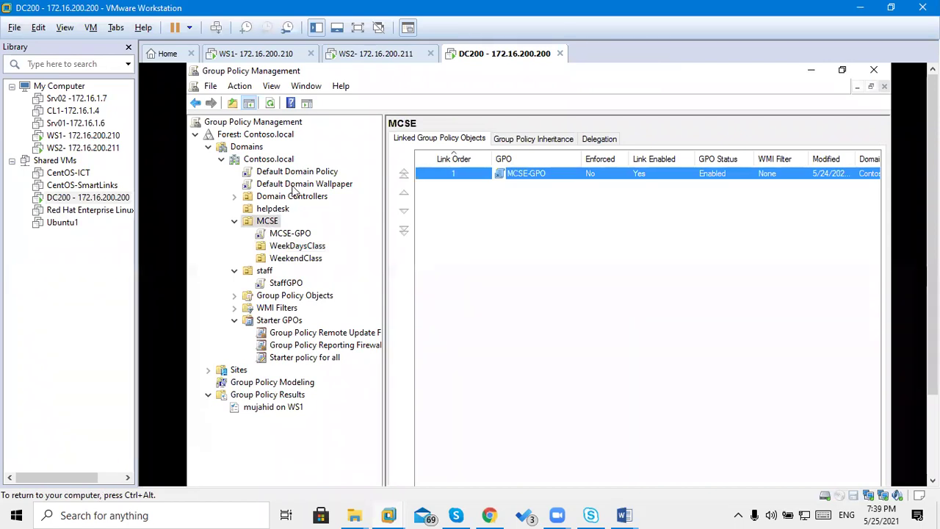
left_click(271, 163)
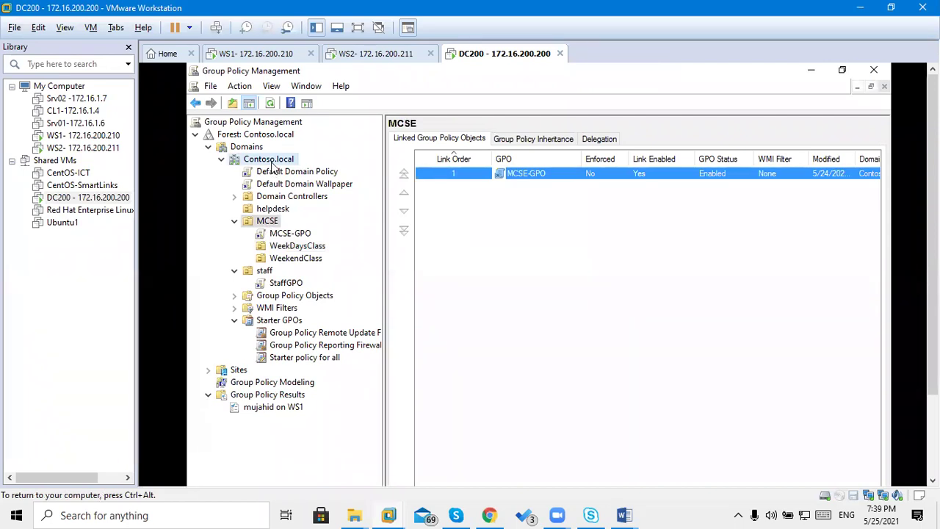
left_click(277, 176)
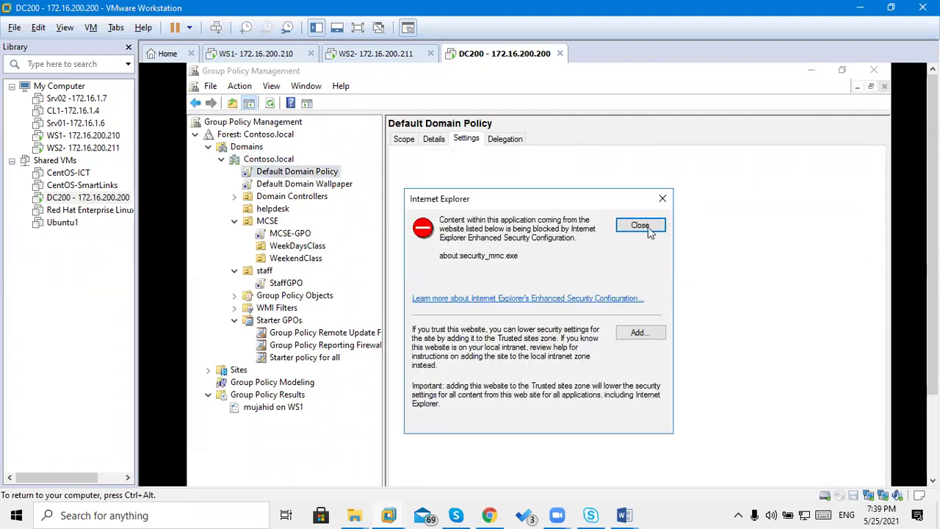
left_click(638, 228)
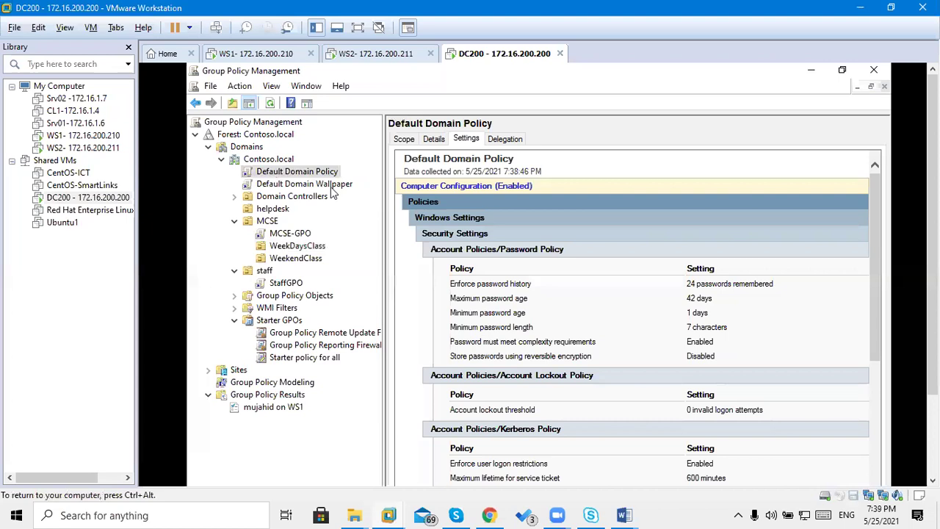
left_click(328, 187)
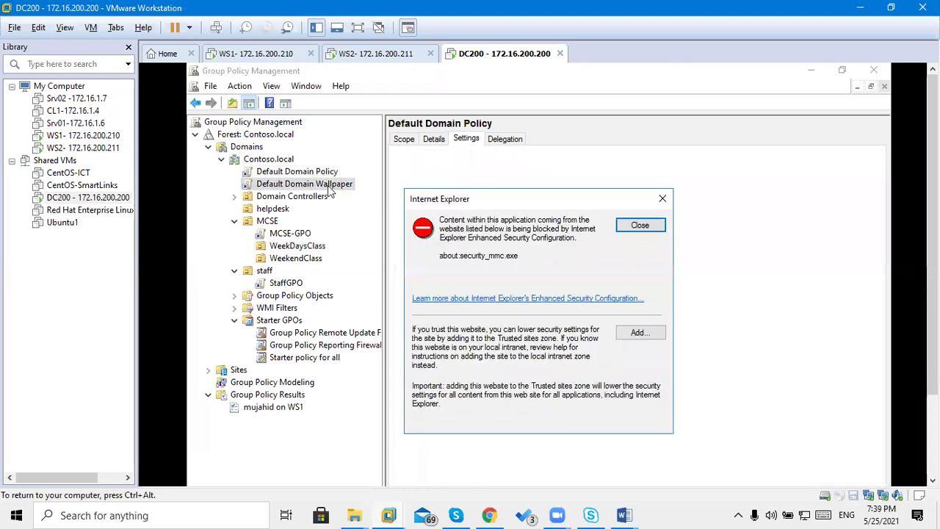
left_click(629, 227)
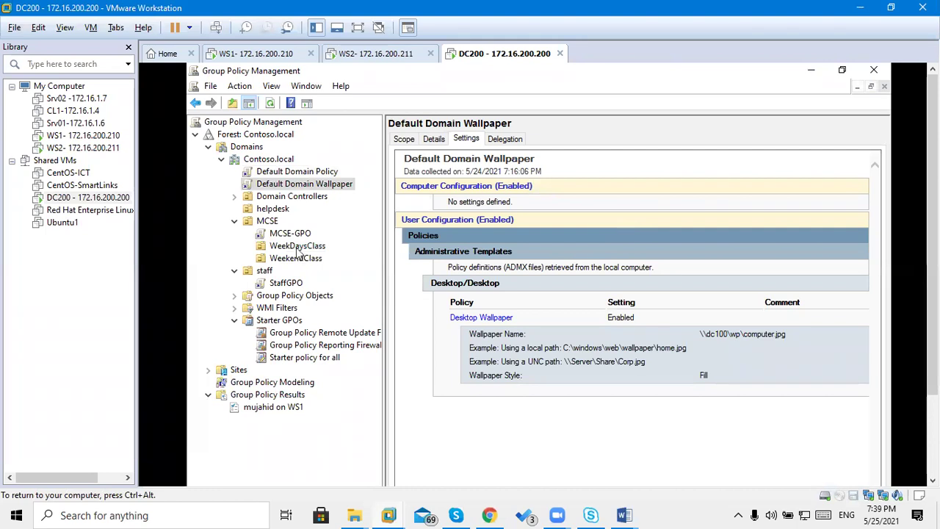
Compare with the MCSE-GPO settings report again and check the GPO links of the MCSE organizational unit.
left_click(283, 234)
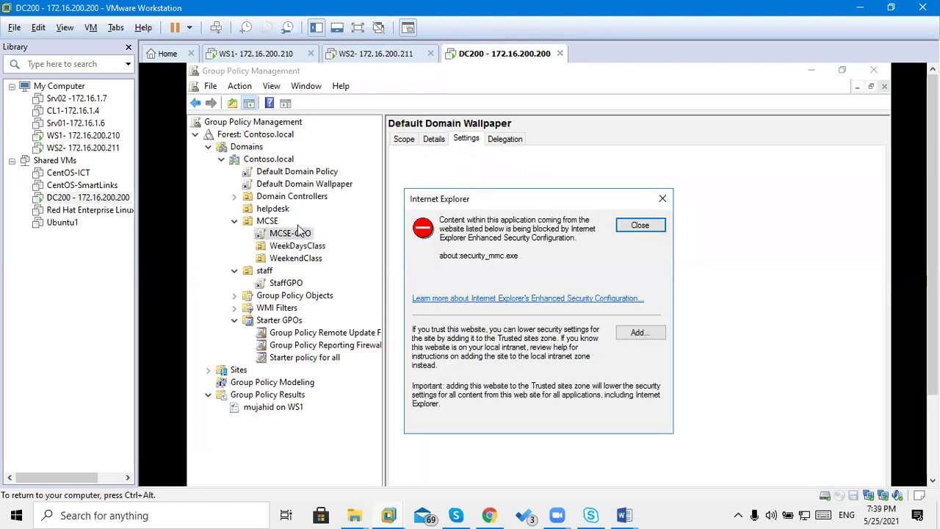
left_click(638, 224)
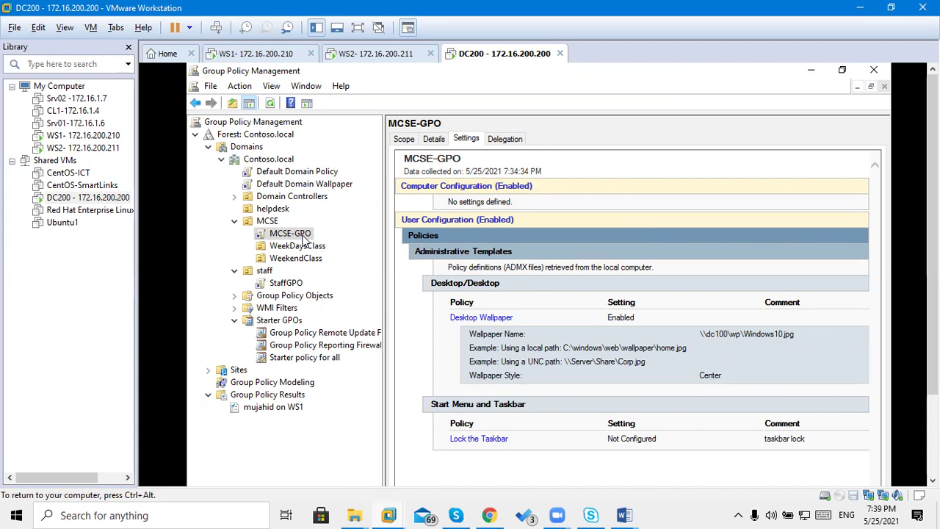
left_click(266, 220)
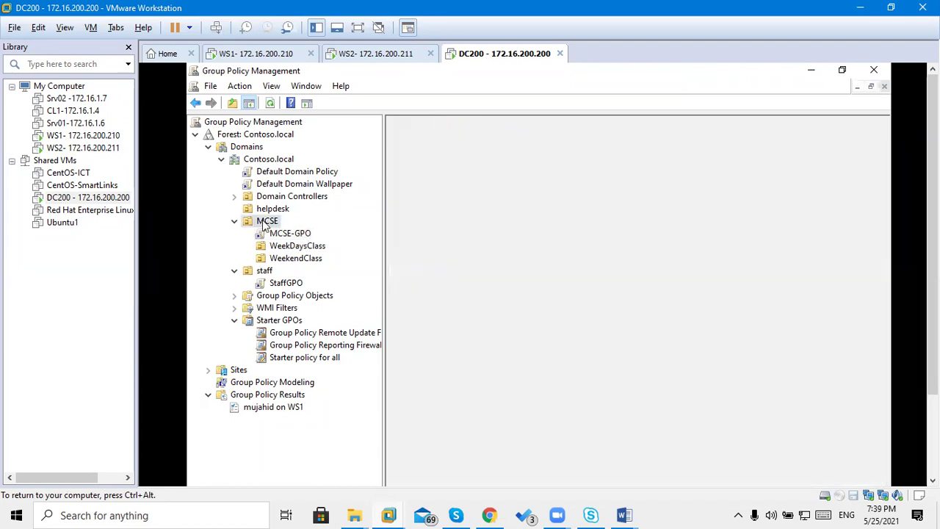
left_click(280, 236)
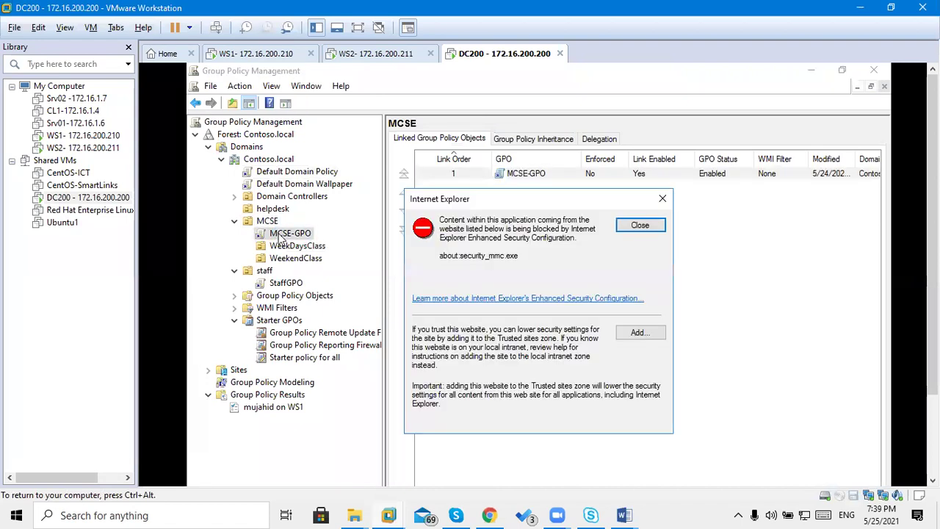
left_click(640, 226)
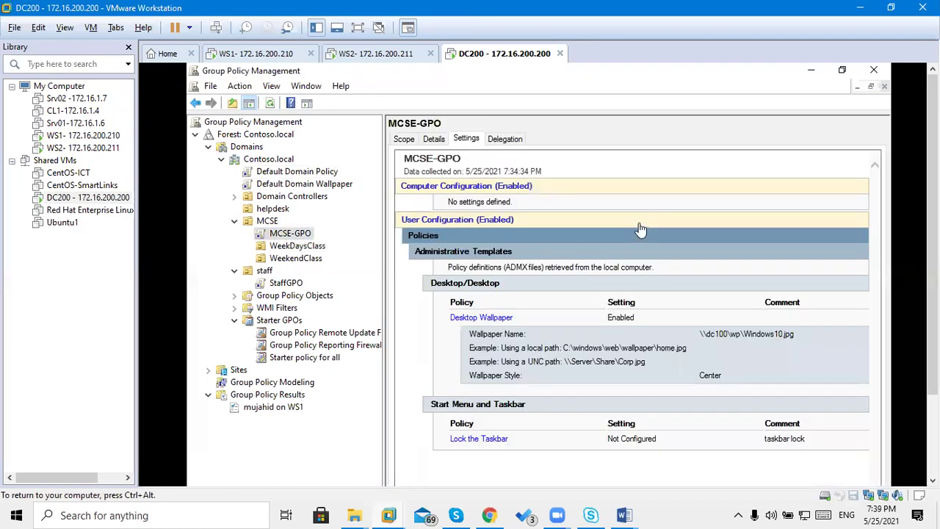
Check the linked GPOs of the WeekDaysClass and WeekendClass organizational units under MCSE.
left_click(312, 248)
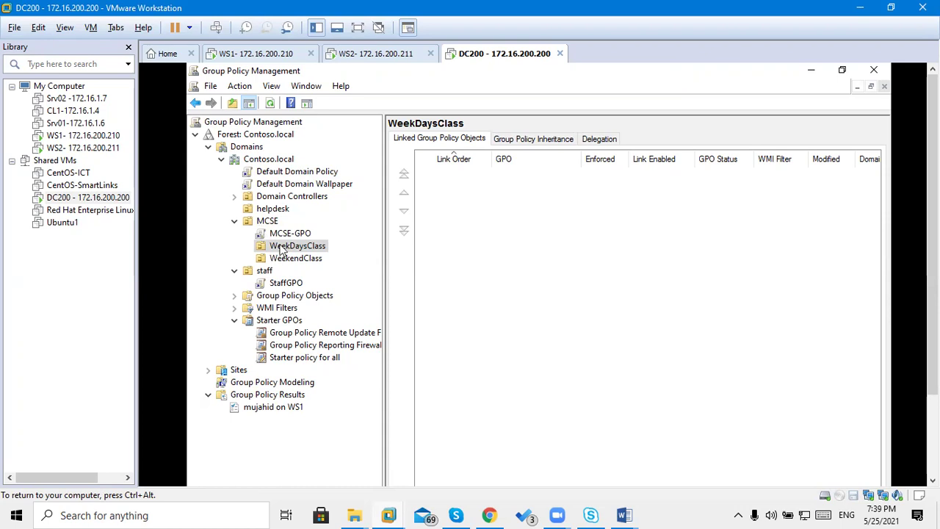
left_click(283, 261)
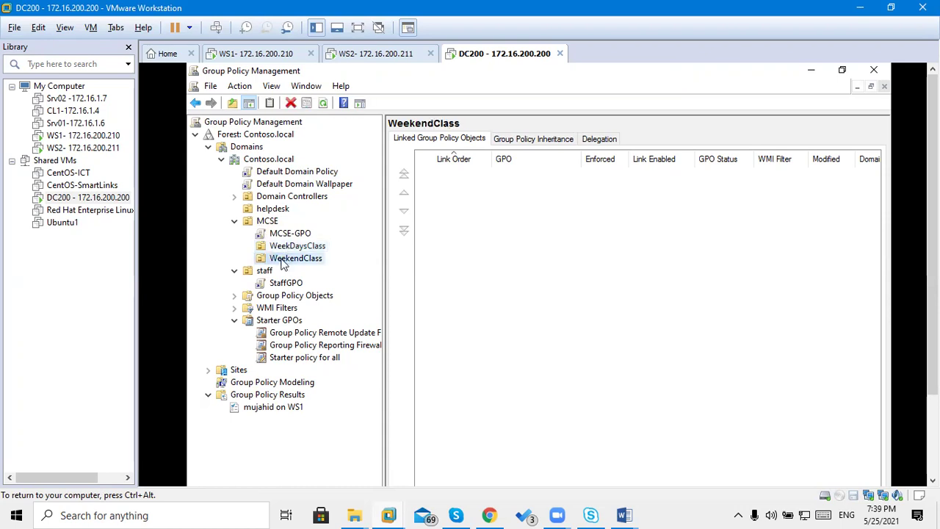
left_click(324, 104)
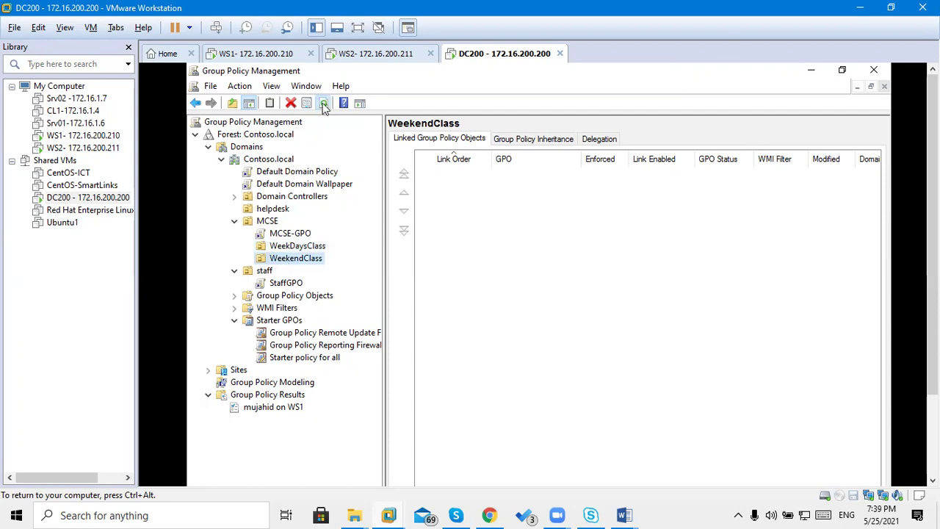
right_click(279, 250)
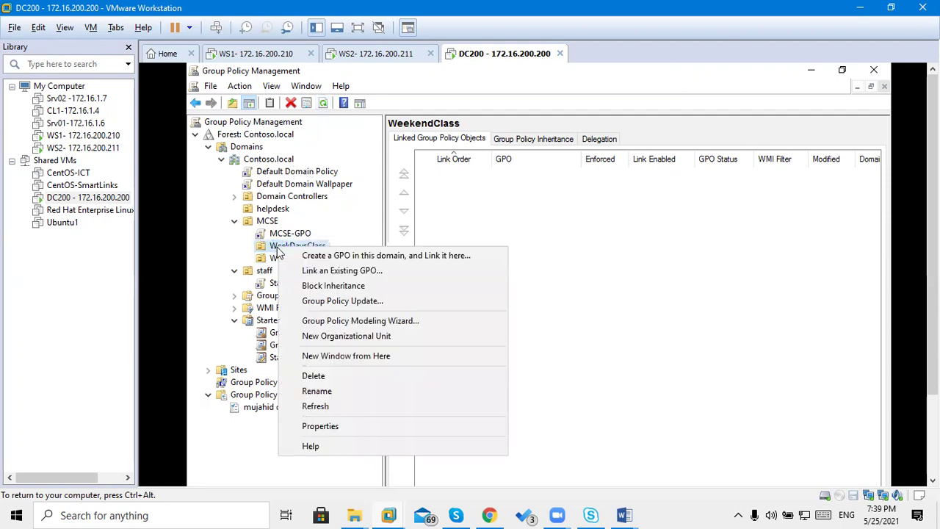
left_click(269, 259)
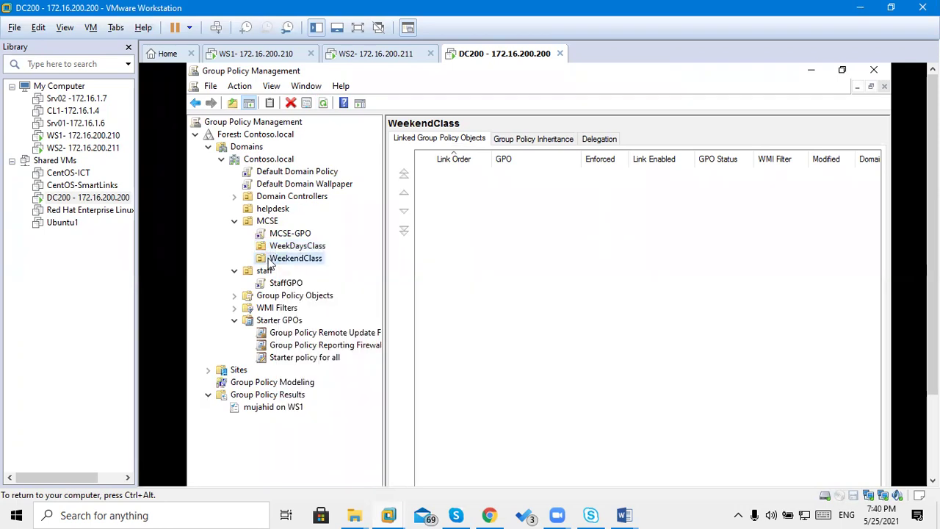
Create a GPO named WeekendPolicy linked to the WeekendClass organizational unit, without a source starter GPO.
right_click(270, 262)
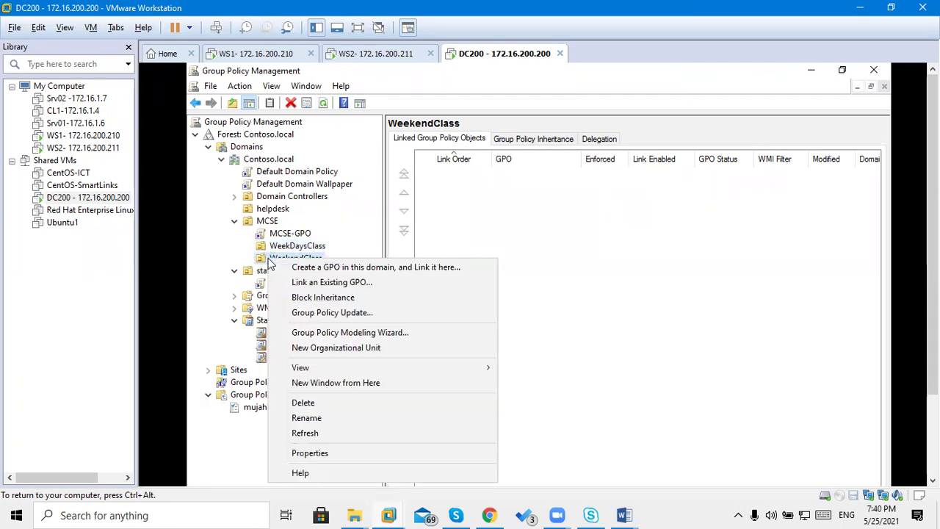
left_click(337, 267)
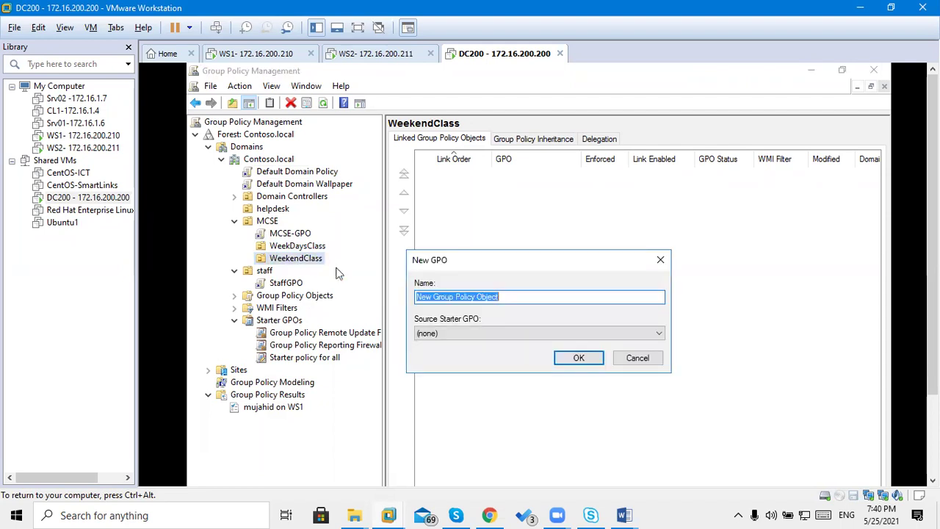
type("Weekend")
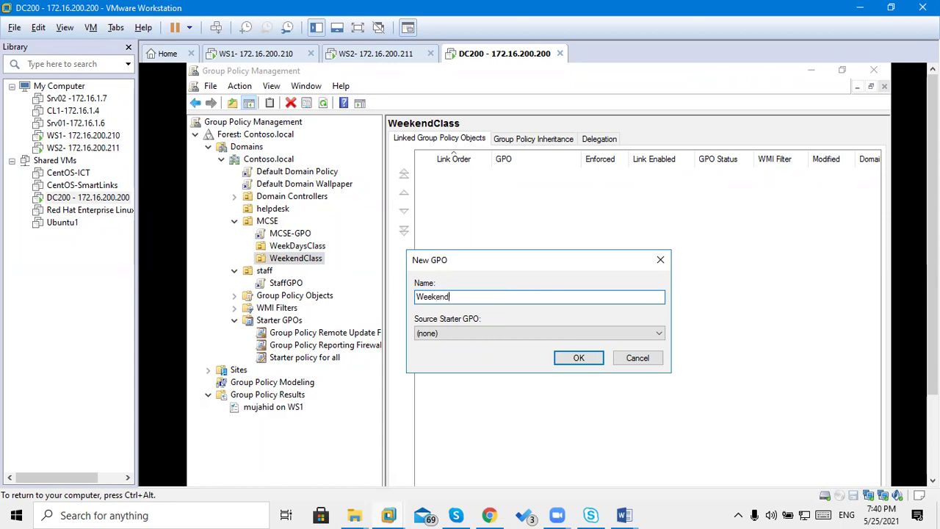
type("y")
key("BackSpace")
type("Policy")
left_click(563, 364)
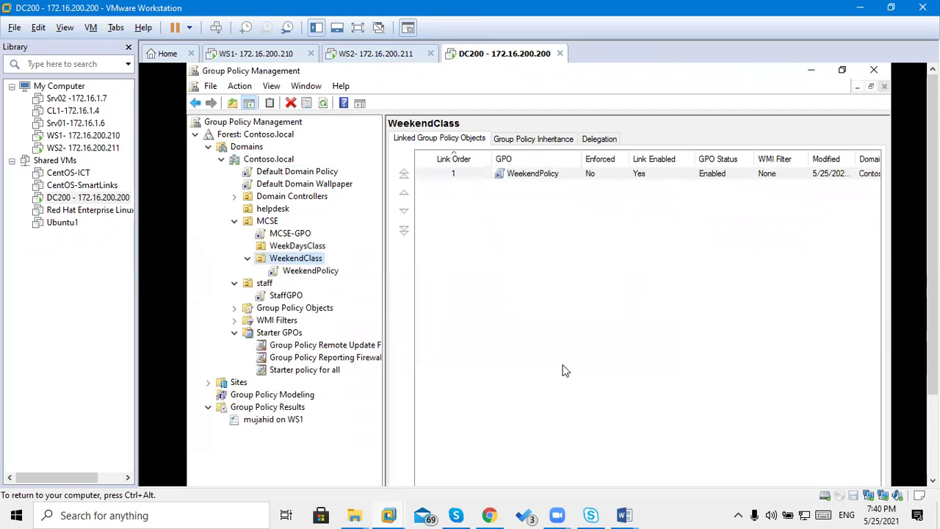
View the settings report of WeekendPolicy and open the policy for editing.
left_click(298, 272)
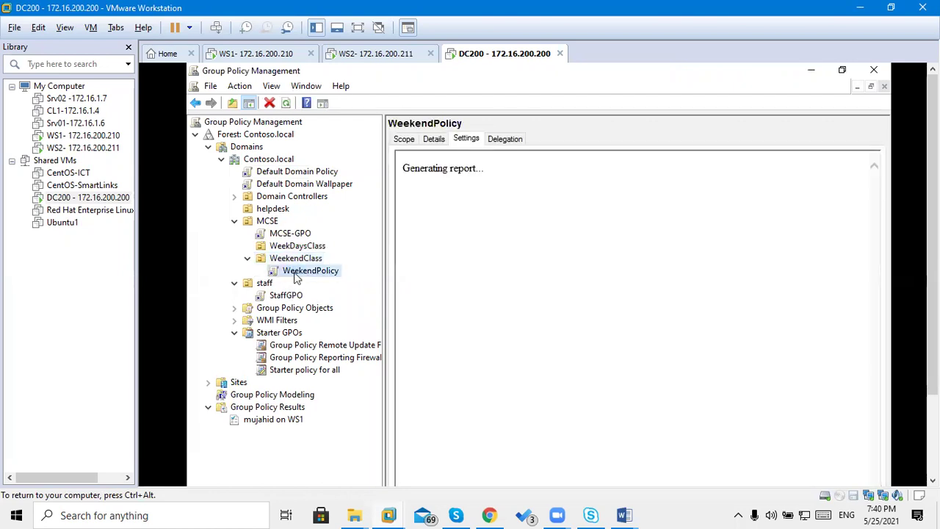
left_click(637, 227)
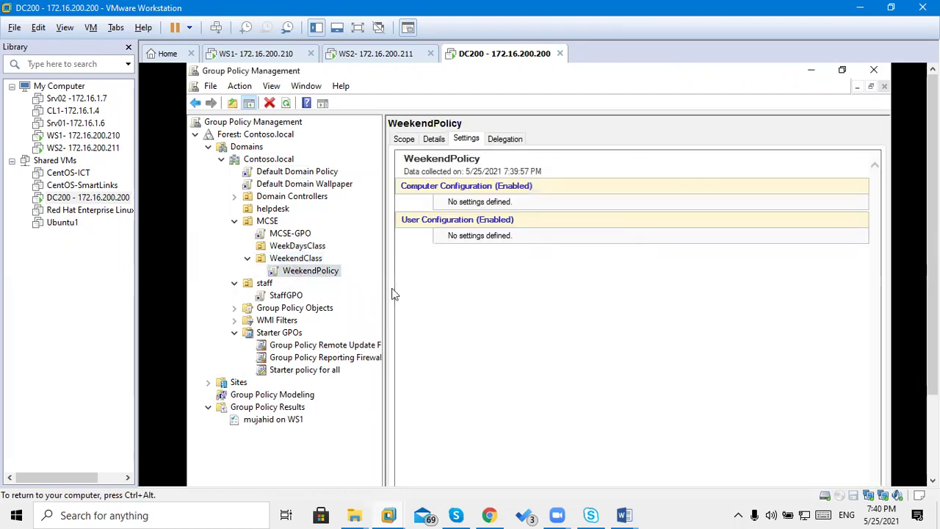
right_click(326, 270)
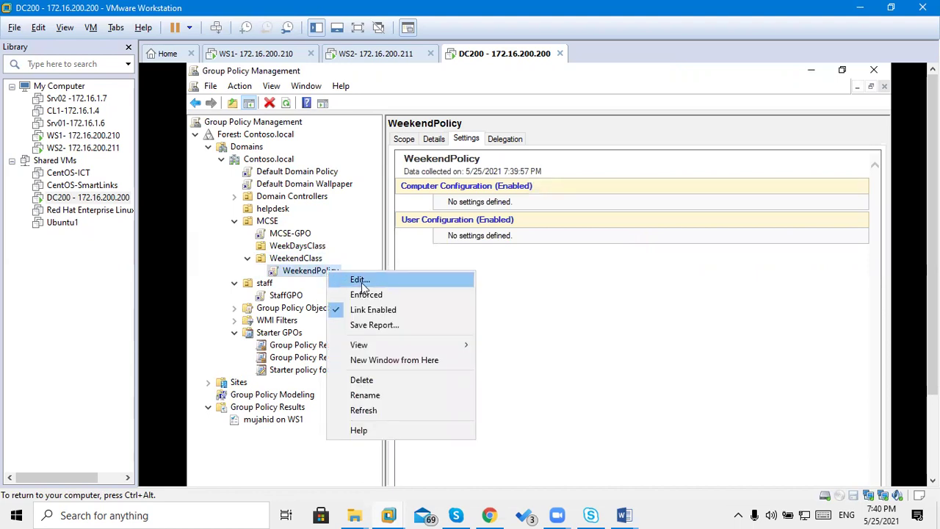
left_click(359, 281)
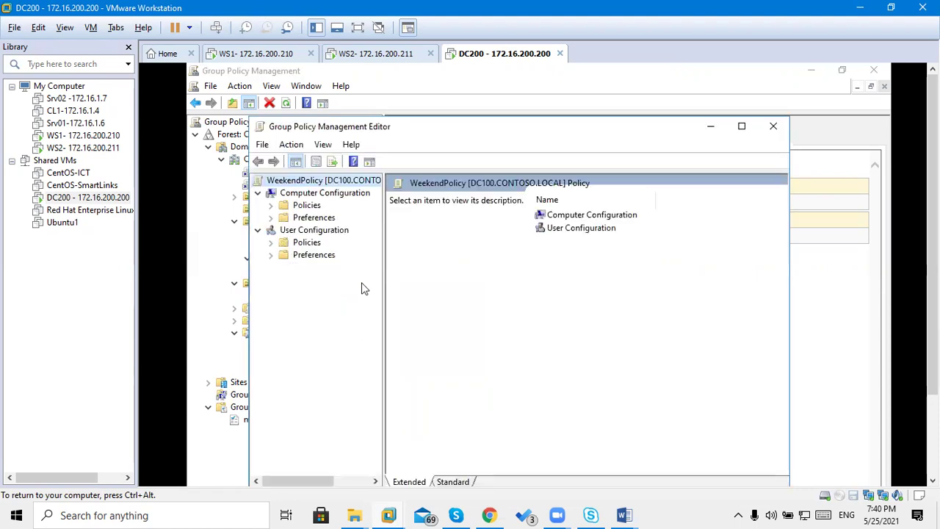
Open the Desktop Wallpaper setting in the user-side Administrative Templates, under Desktop > Desktop.
left_click(272, 243)
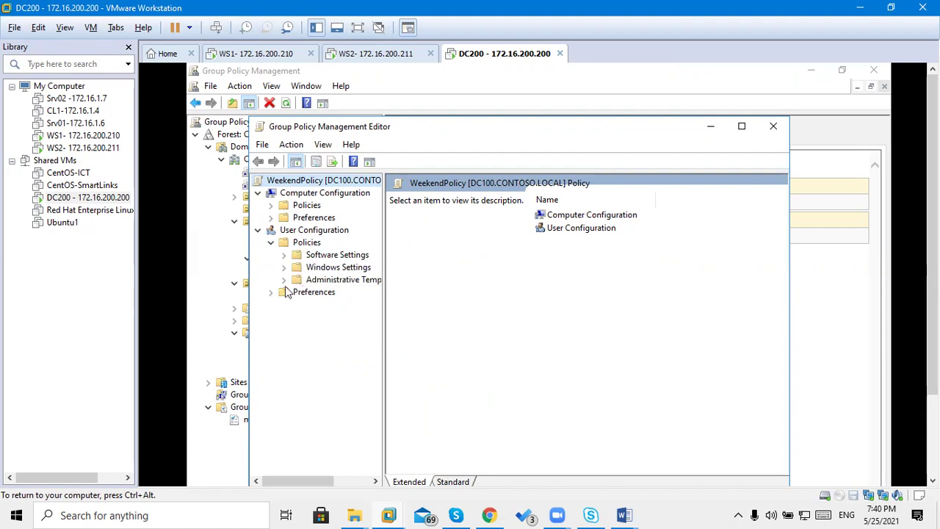
left_click(284, 281)
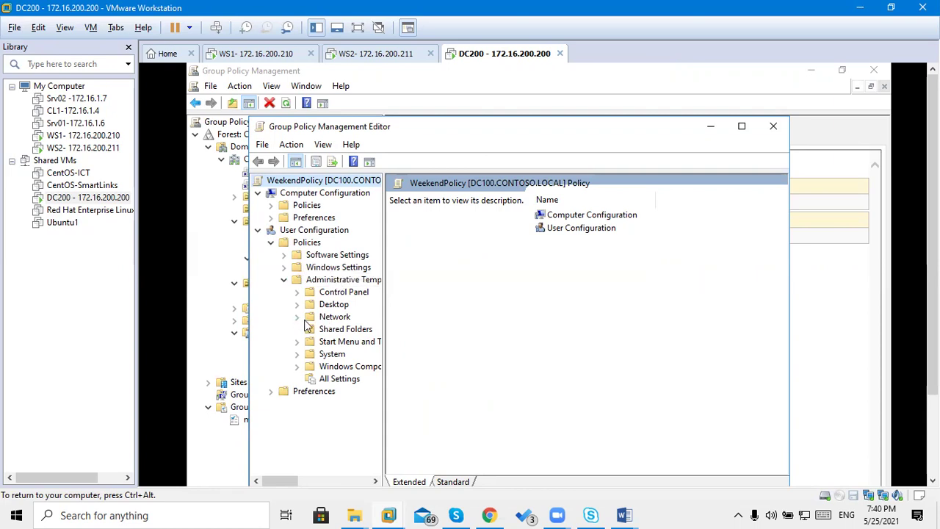
left_click(297, 305)
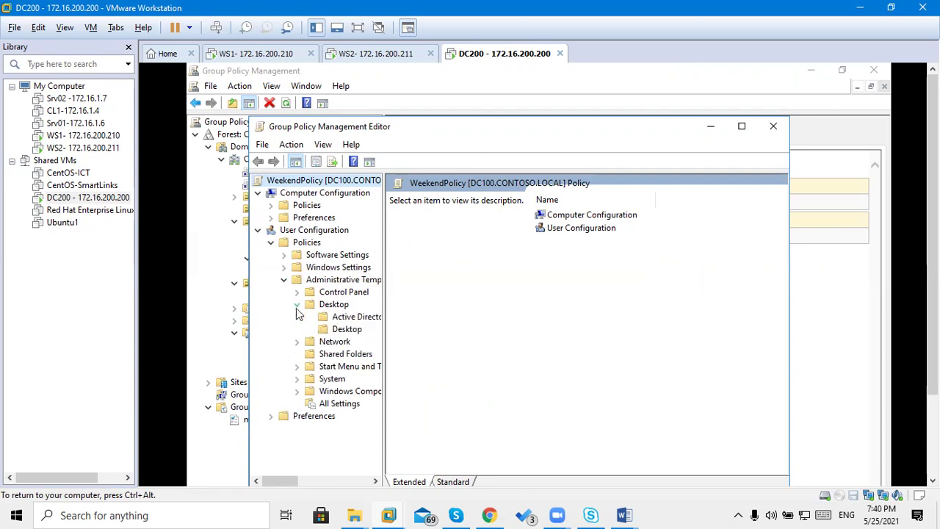
left_click(343, 329)
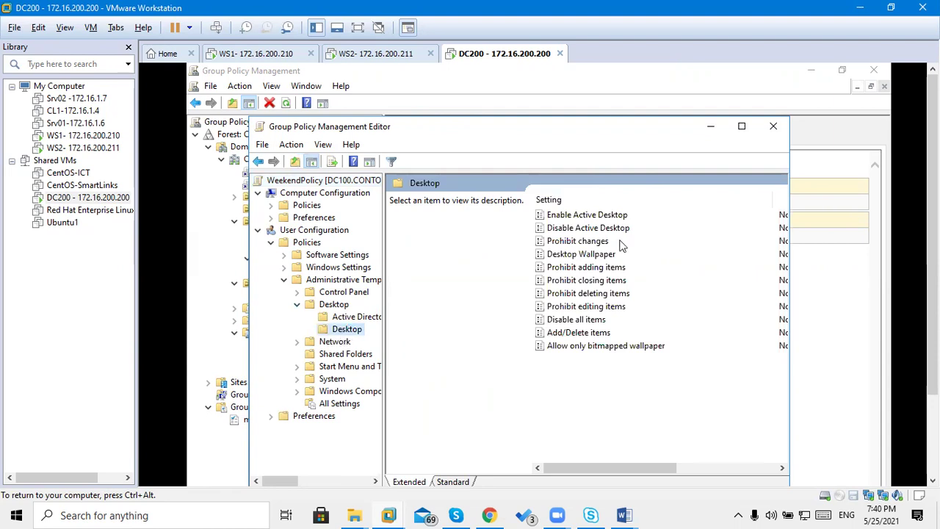
double_click(596, 255)
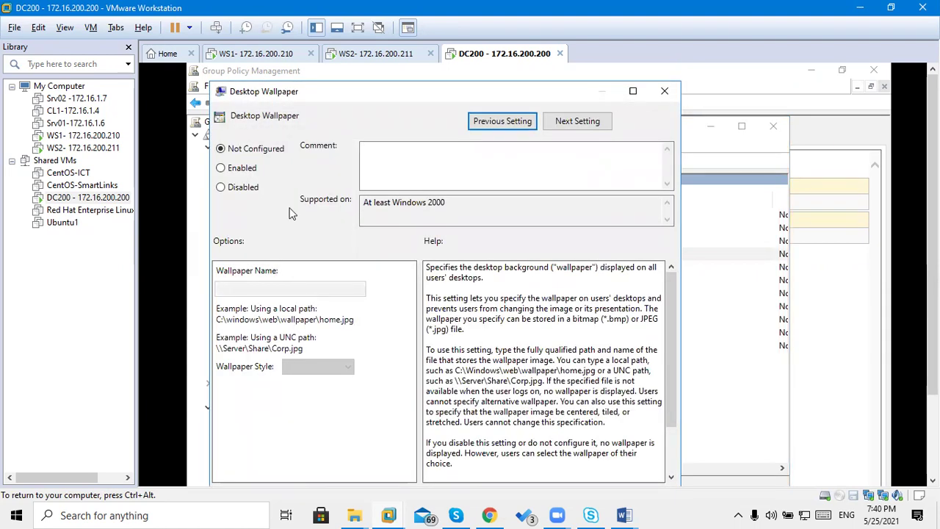
Enable the Desktop Wallpaper setting and enter \\dc100\wp\lahore1.jpg as the wallpaper name.
left_click(257, 169)
left_click(273, 287)
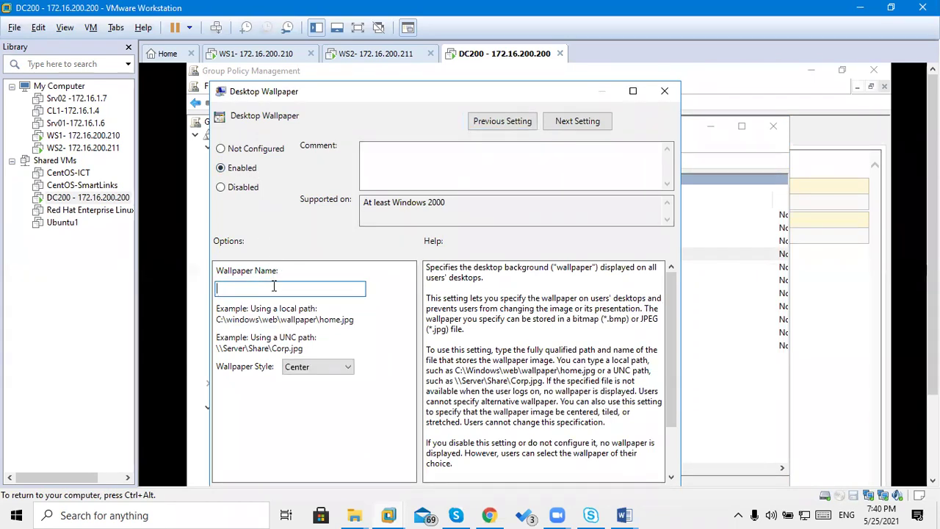
type("\\\\dc100\\wp\\")
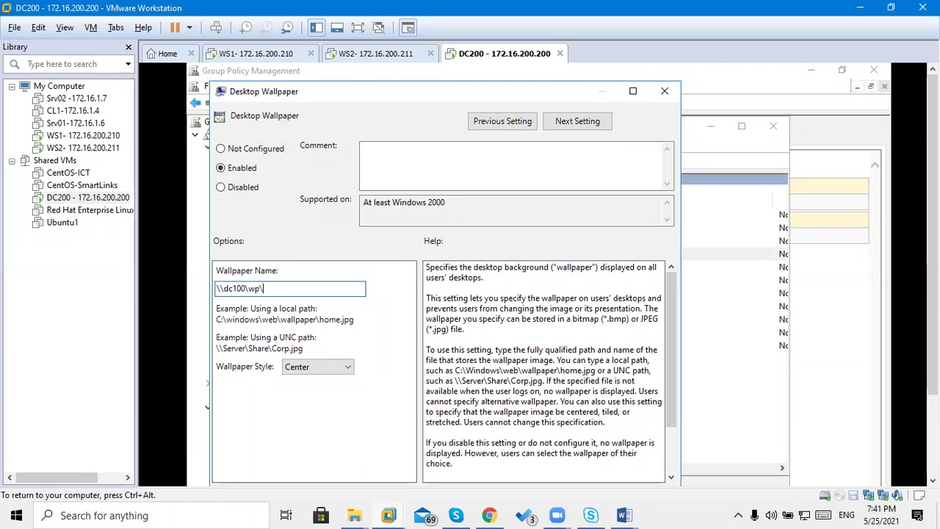
type("lahore1.jpg")
key("ctrl+alt")
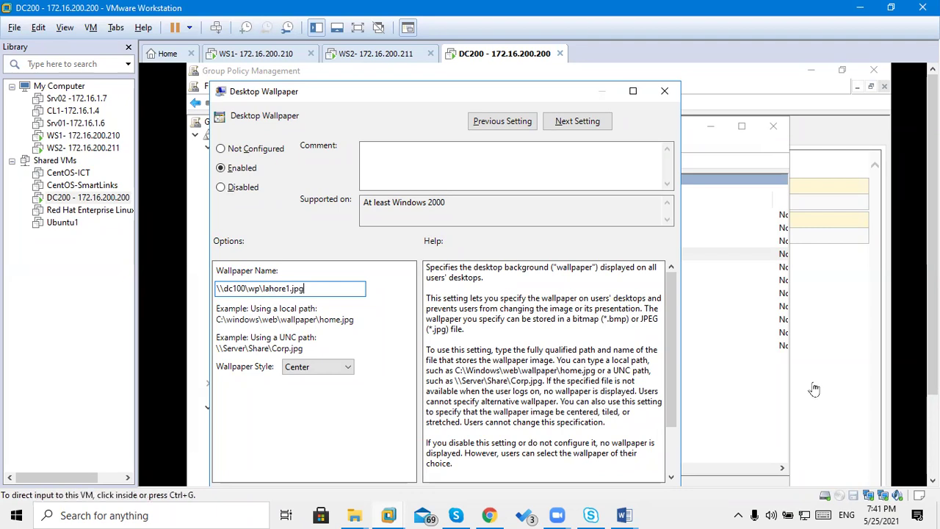
Bring up the WP folder on Local Disk (C:) and copy the file name of the Karachi2 image.
scroll(591, 422, "down", 3)
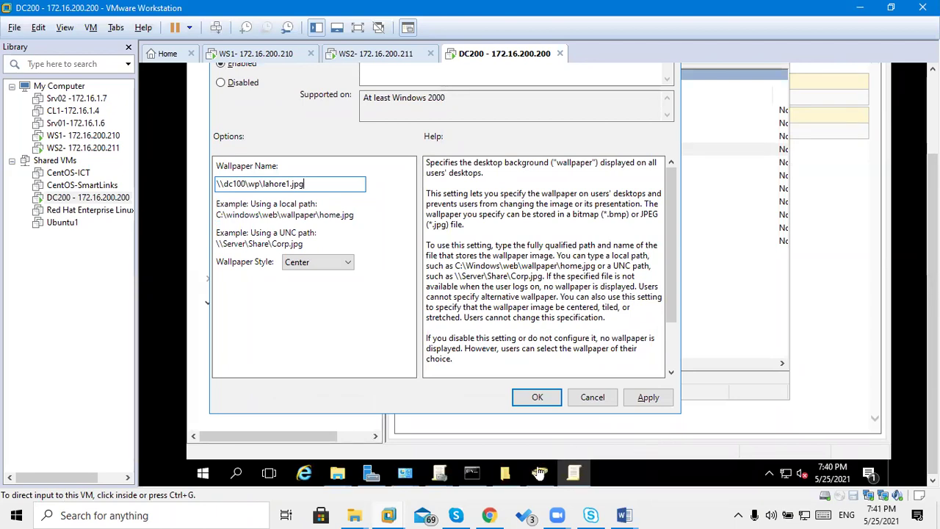
left_click(469, 433)
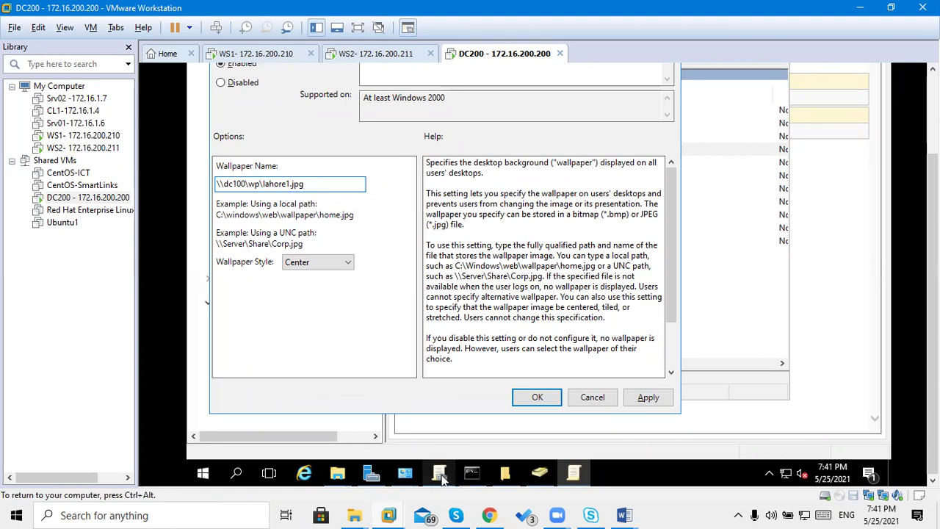
mouse_move(441, 477)
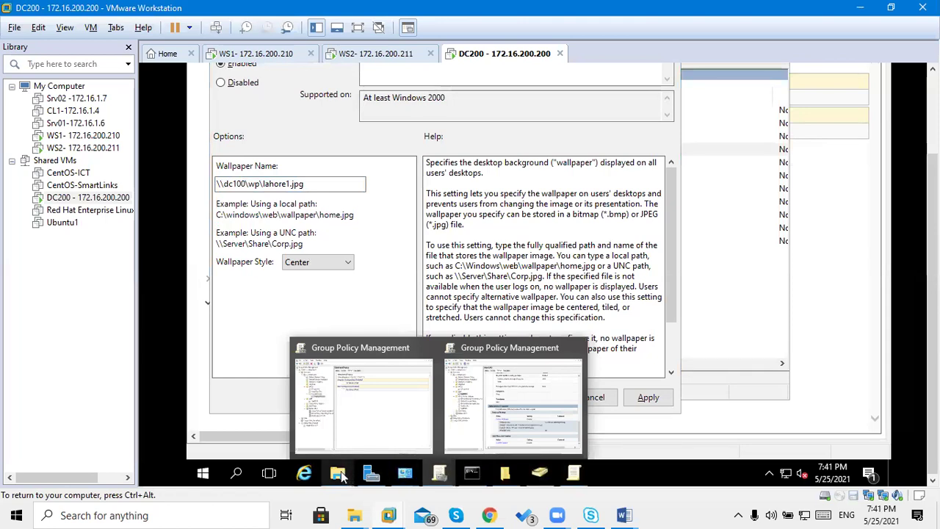
mouse_move(339, 475)
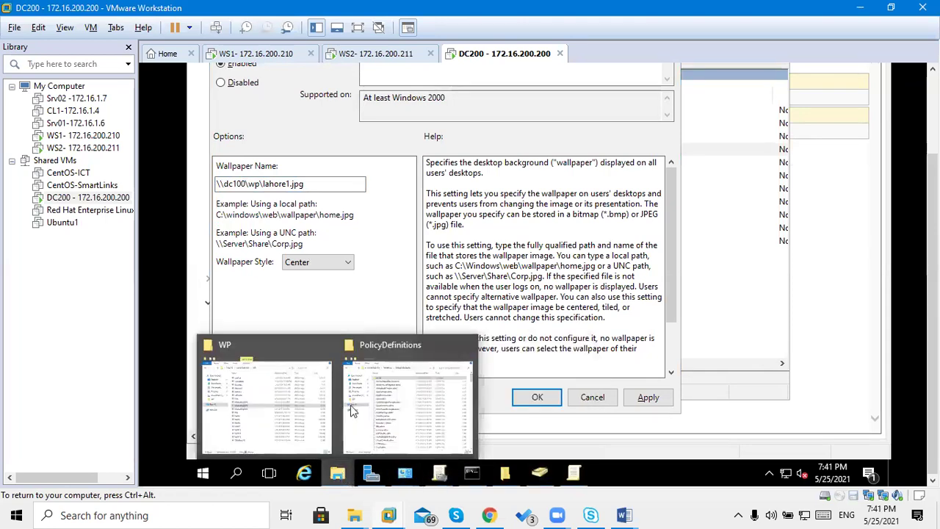
left_click(283, 397)
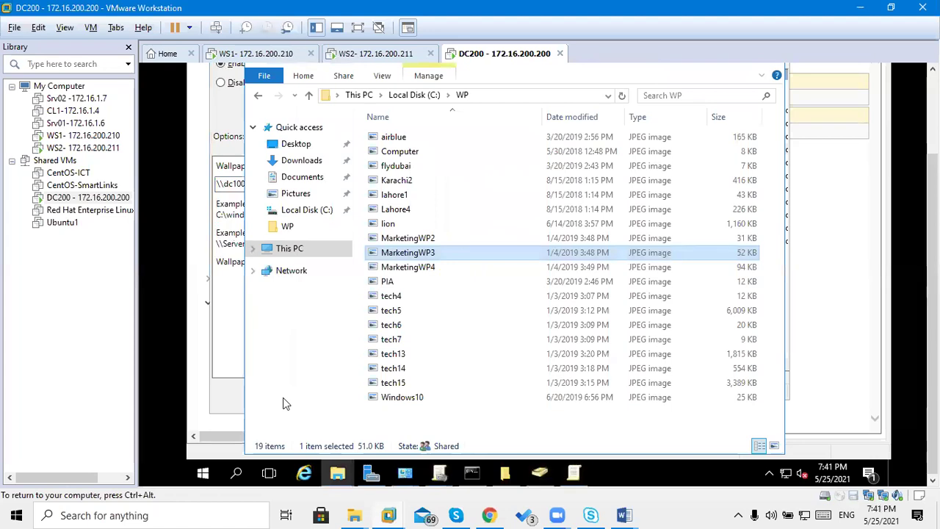
left_click(407, 195)
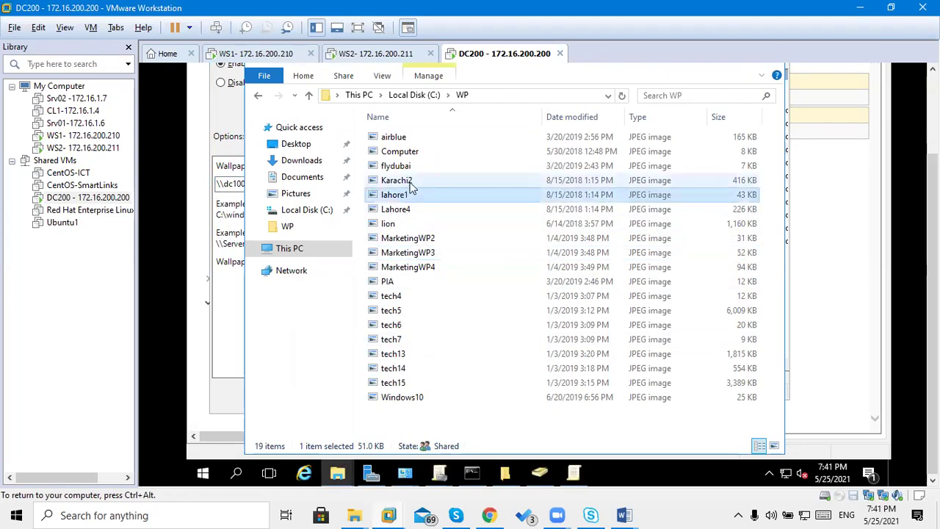
left_click(412, 182)
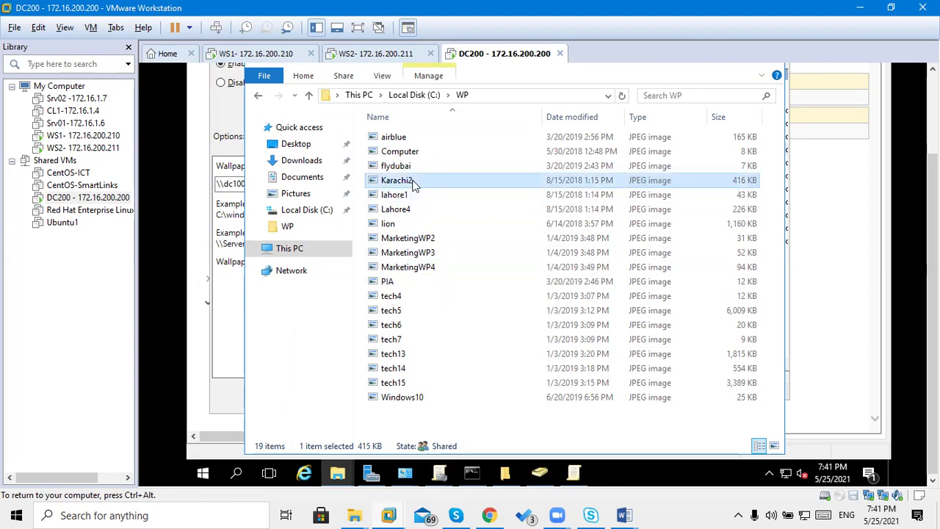
left_click(413, 181)
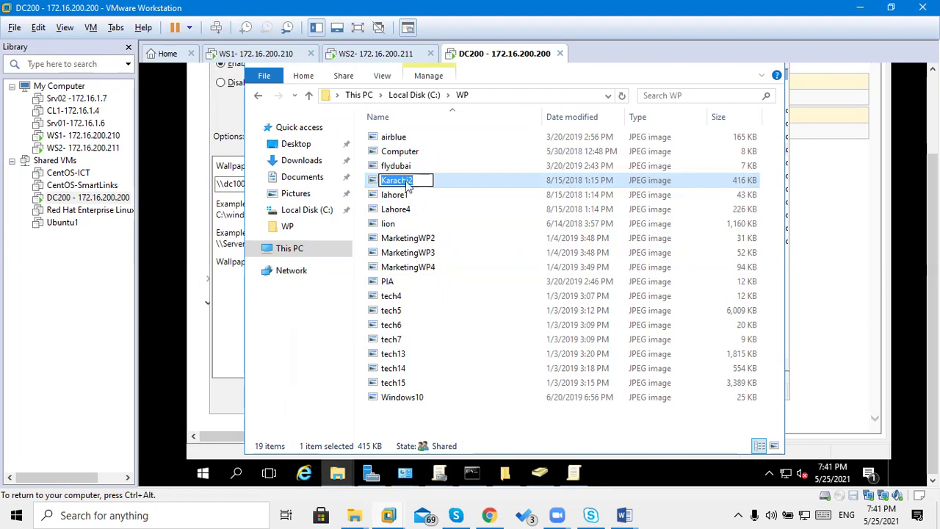
right_click(406, 182)
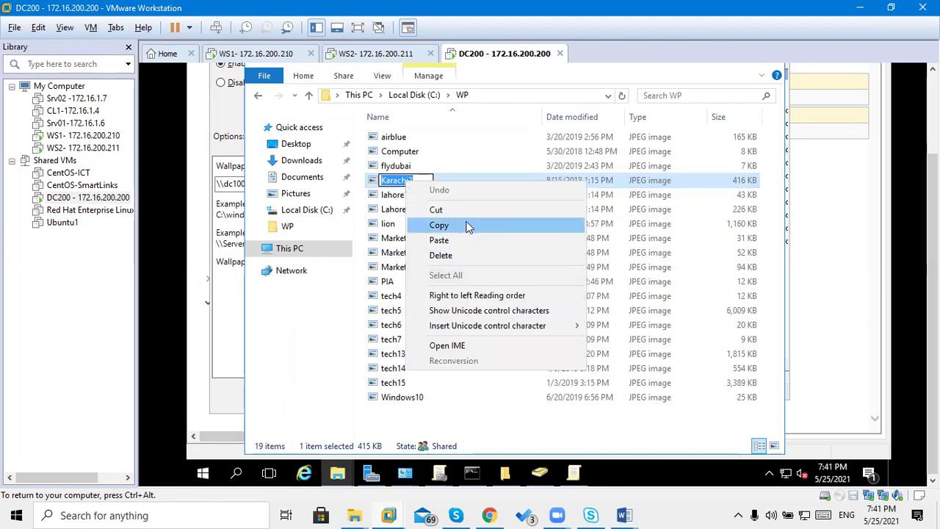
left_click(467, 228)
left_click(394, 196)
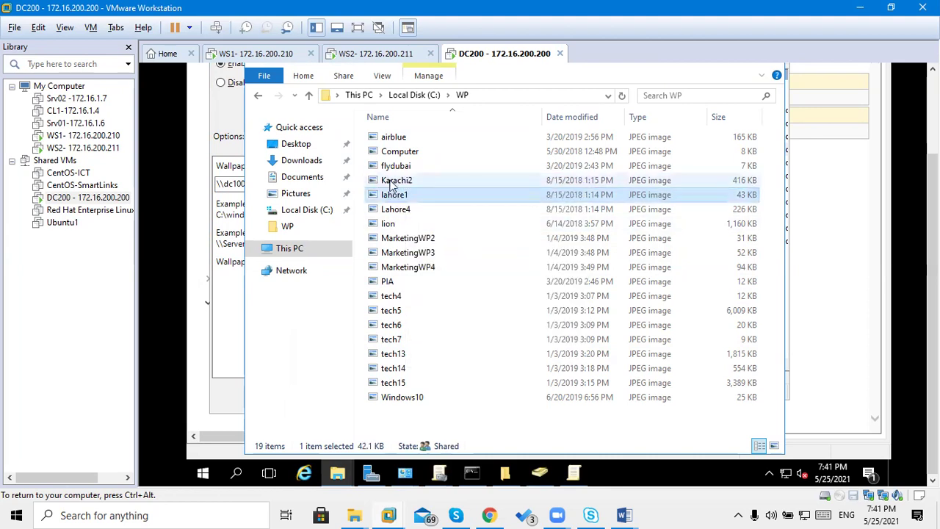
Examine the properties of the Karachi2 image for its file type and full object path, including the extension.
left_click(392, 183)
right_click(391, 183)
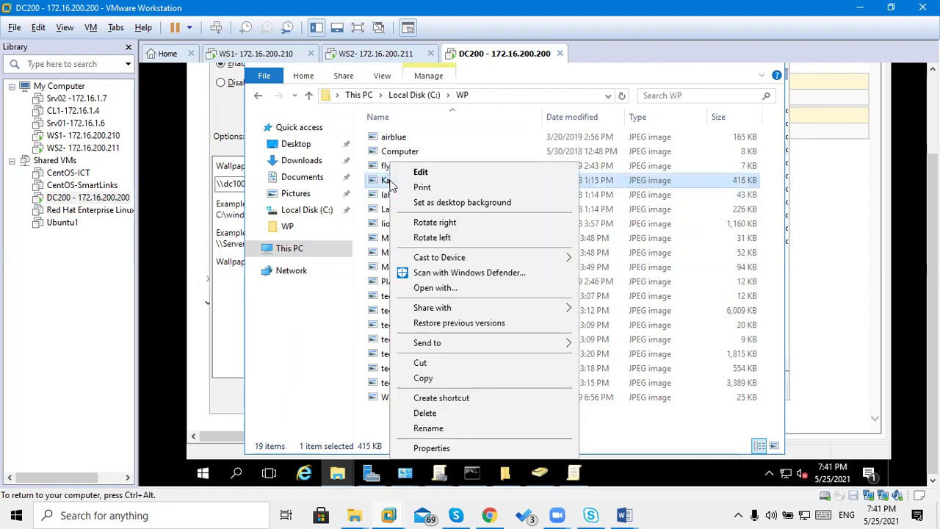
left_click(432, 448)
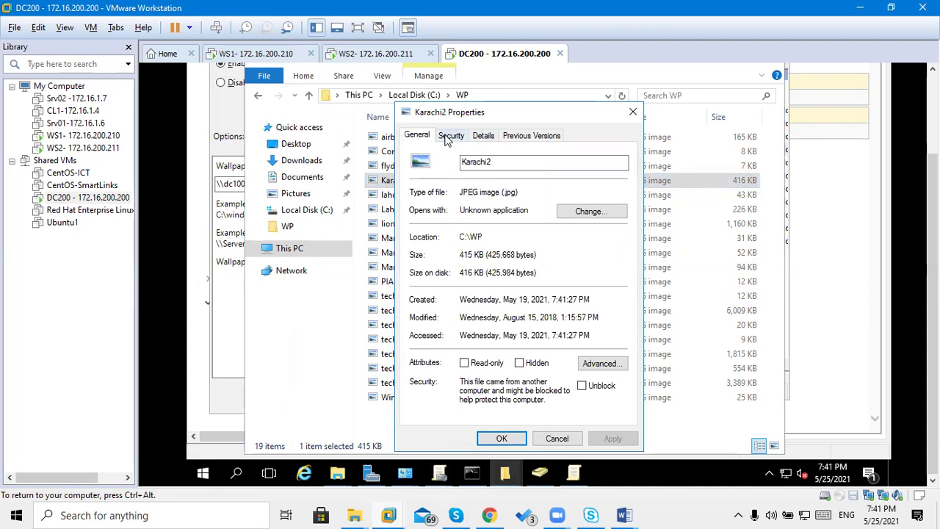
left_click(450, 135)
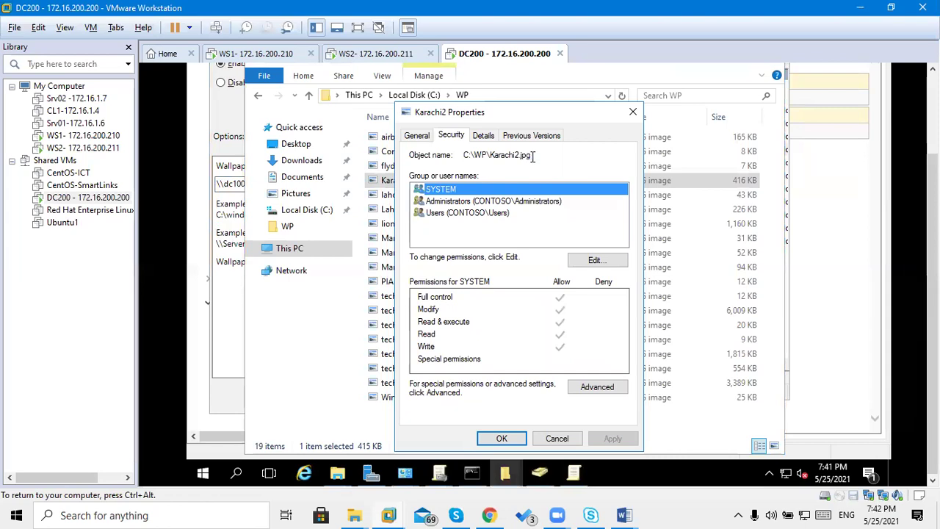
left_click(633, 111)
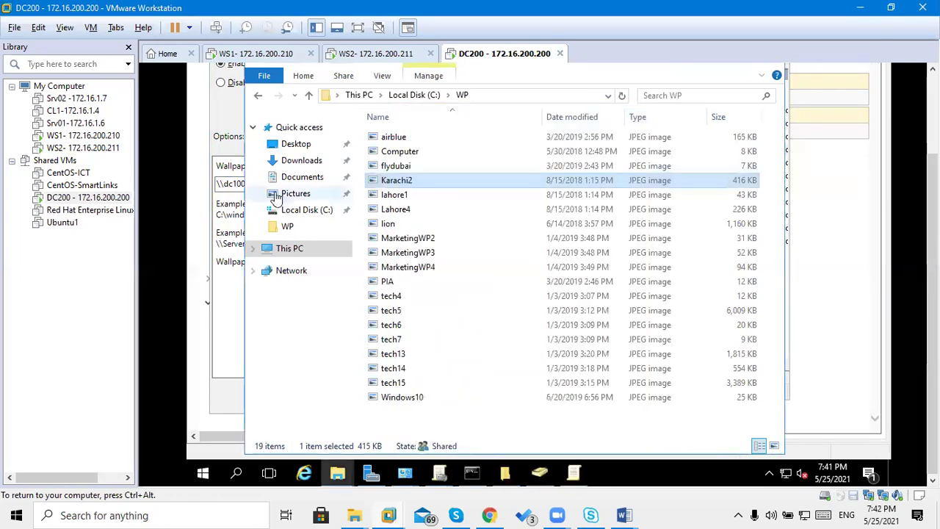
Replace the image file name in the wallpaper path so it reads \\dc100\wp\Karachi2.jpg.
left_click(229, 184)
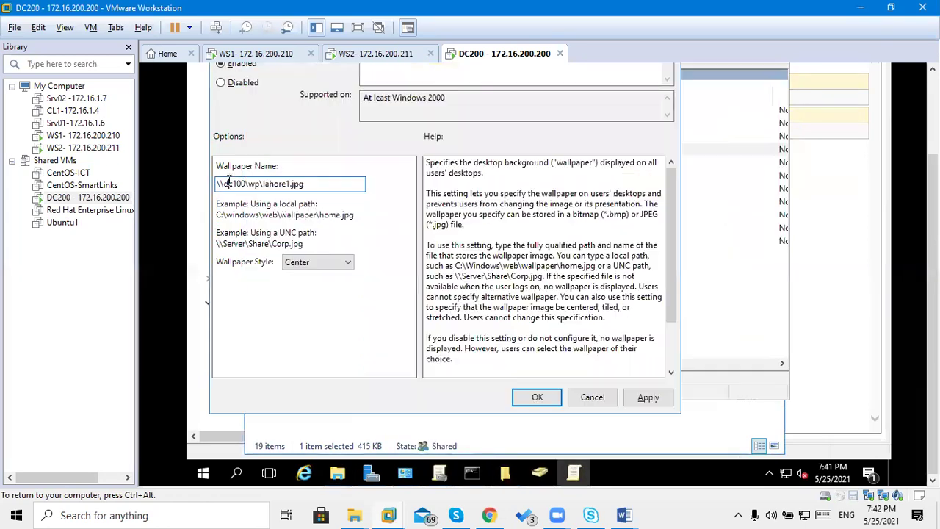
double_click(280, 185)
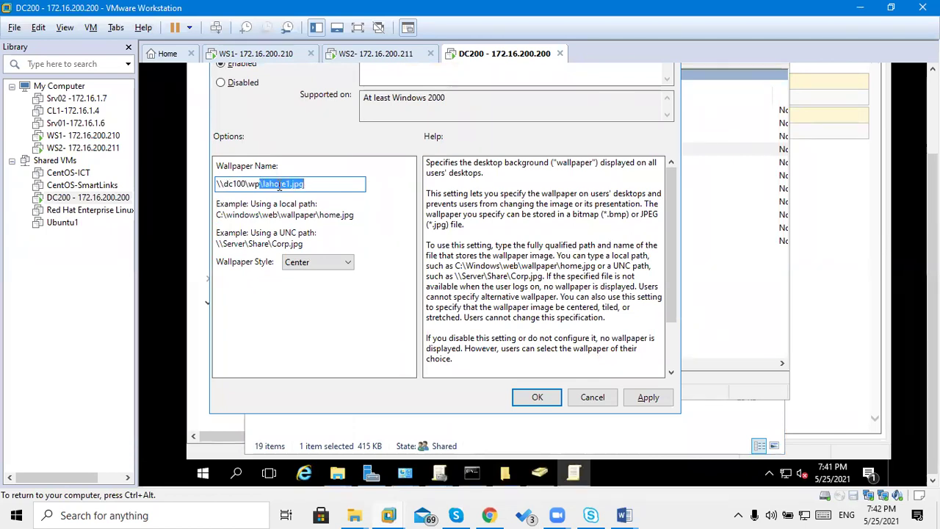
key("ctrl+v")
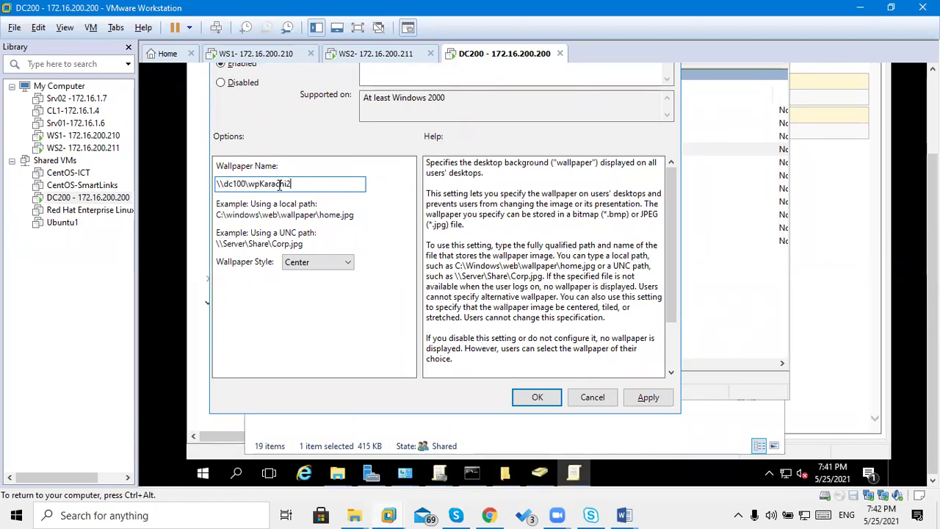
type(".")
type("pg")
key("Left")
key("Left")
key("Left")
key("Left")
key("Left")
key("Left")
key("Left")
key("Left")
key("Left")
type("\\")
Set the wallpaper style to Stretch, apply the setting, and close the policy editor and the WP folder.
left_click(314, 262)
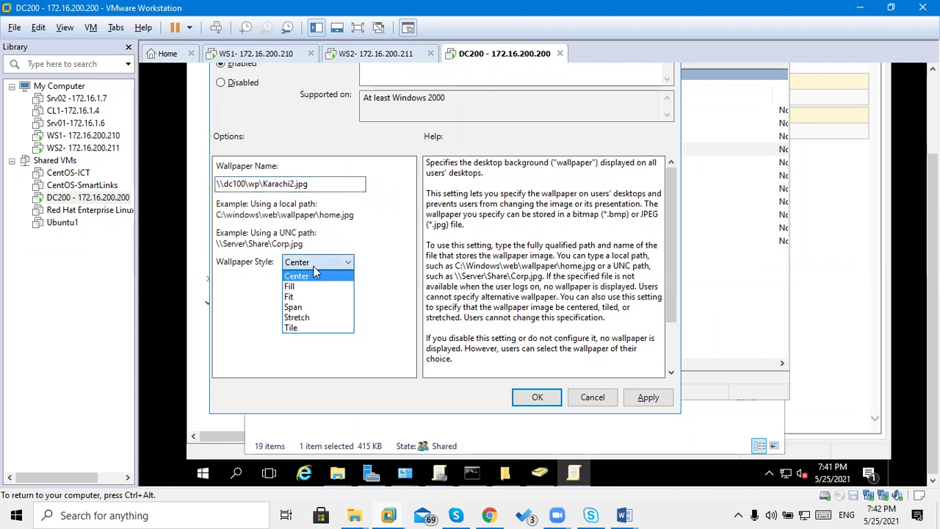
left_click(318, 319)
left_click(646, 398)
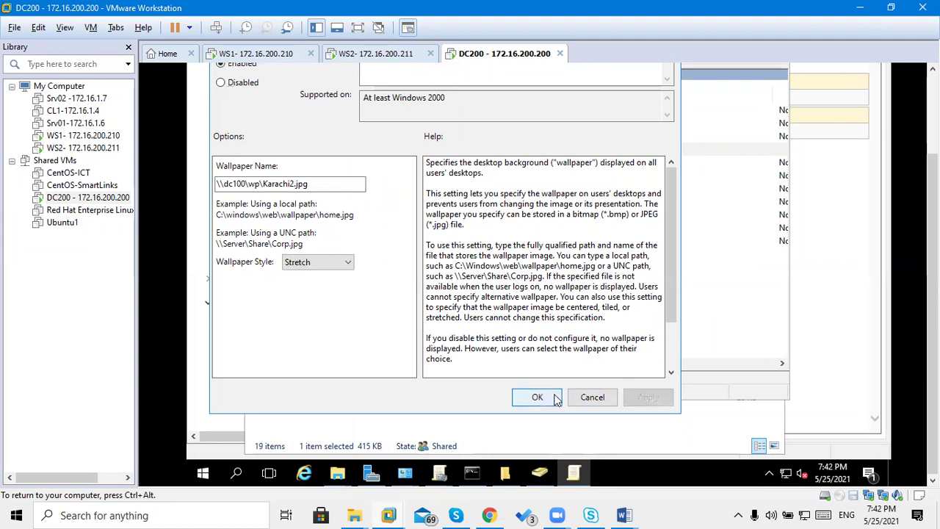
left_click(537, 397)
key("ctrl+alt")
left_click(737, 167)
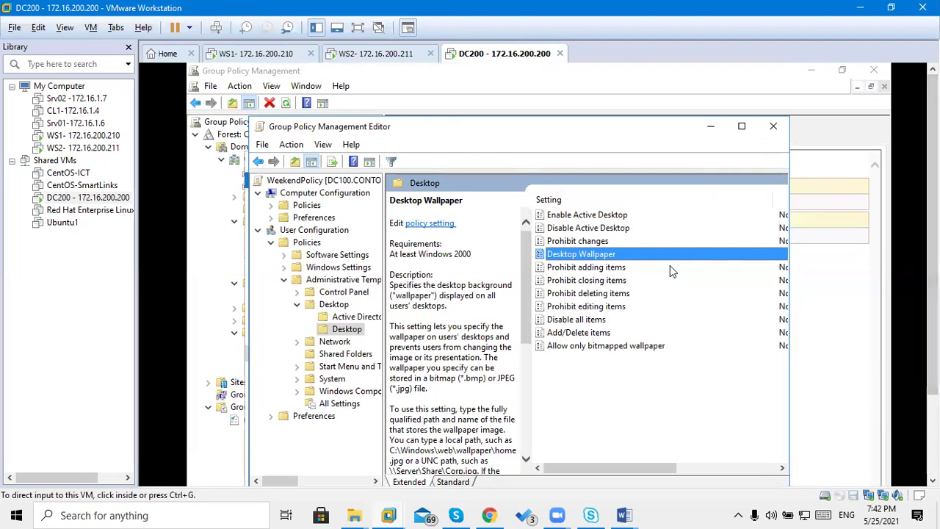
left_click(772, 128)
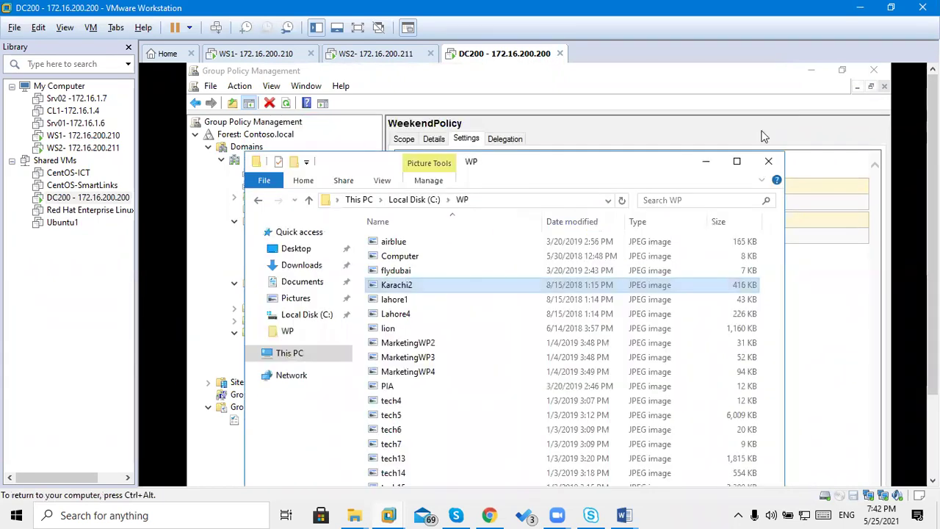
left_click(764, 164)
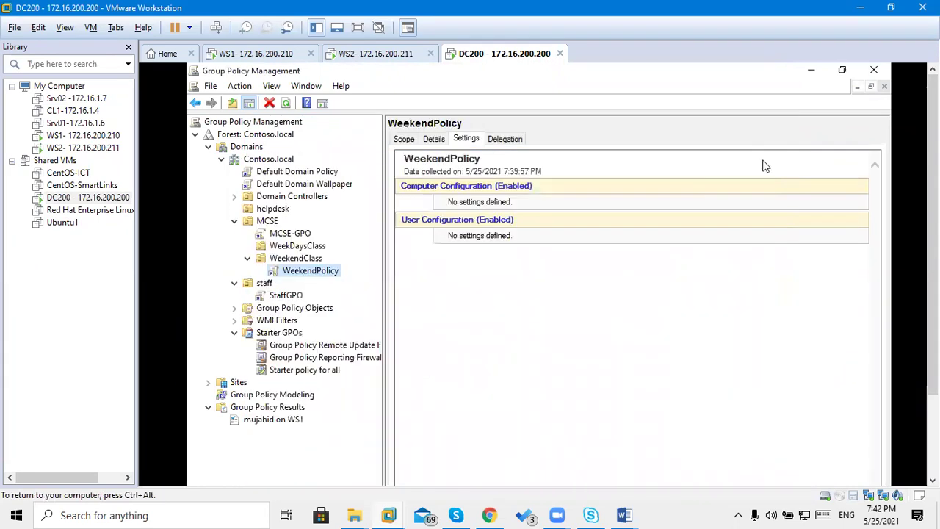
Refresh the WeekendPolicy settings report and check the GPOs linked to WeekendClass and WeekDaysClass.
left_click(287, 103)
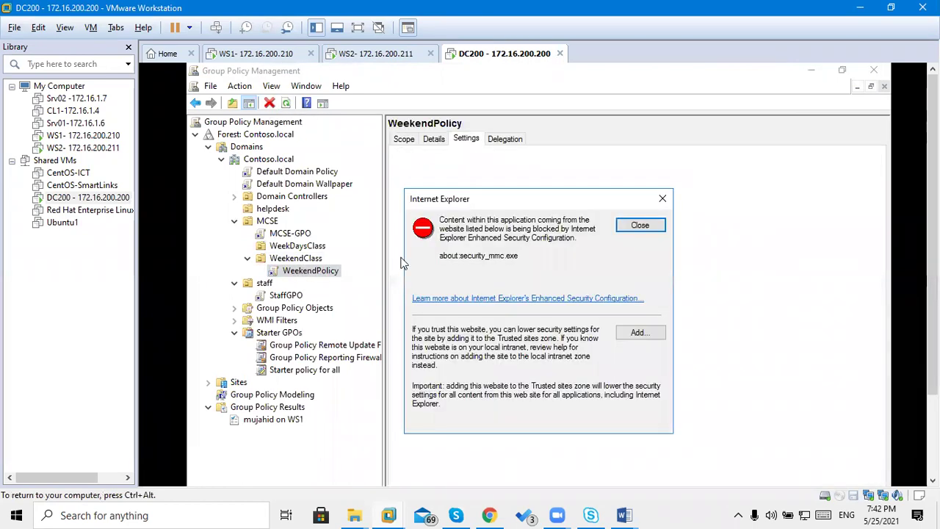
left_click(637, 225)
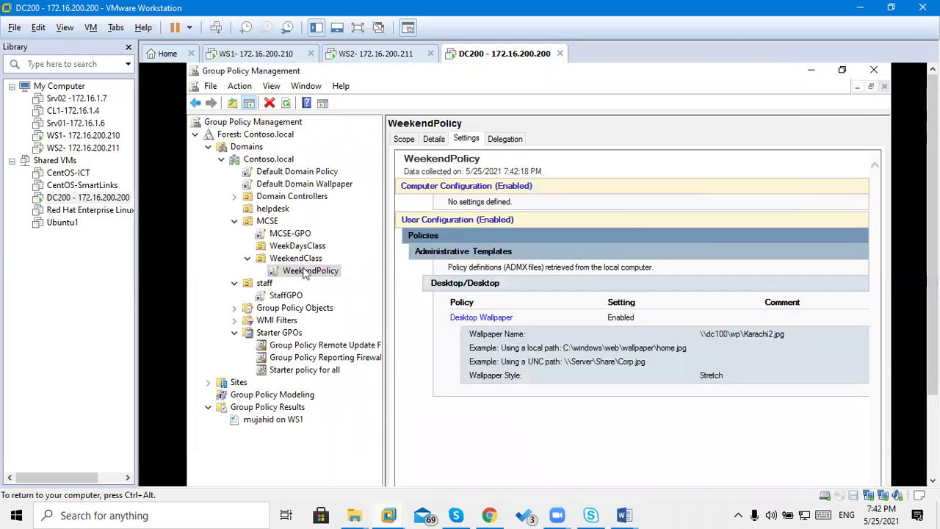
left_click(297, 261)
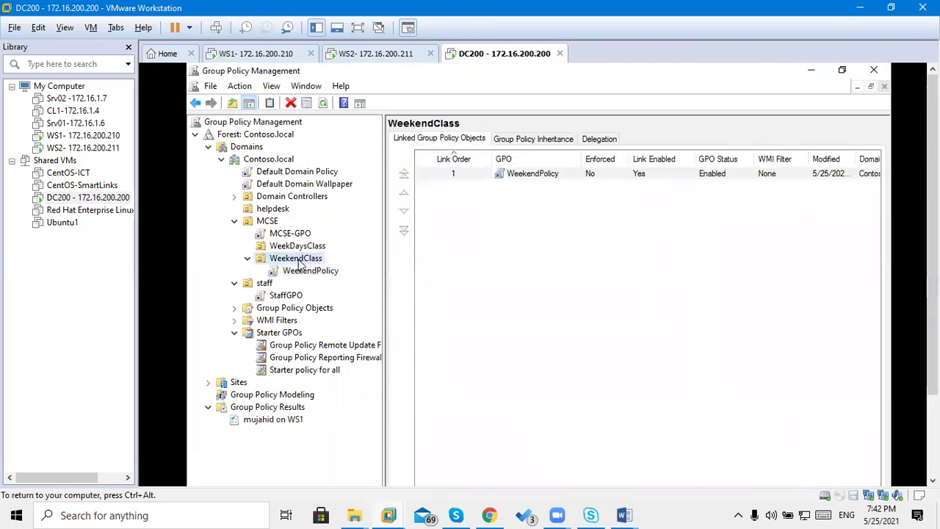
left_click(298, 248)
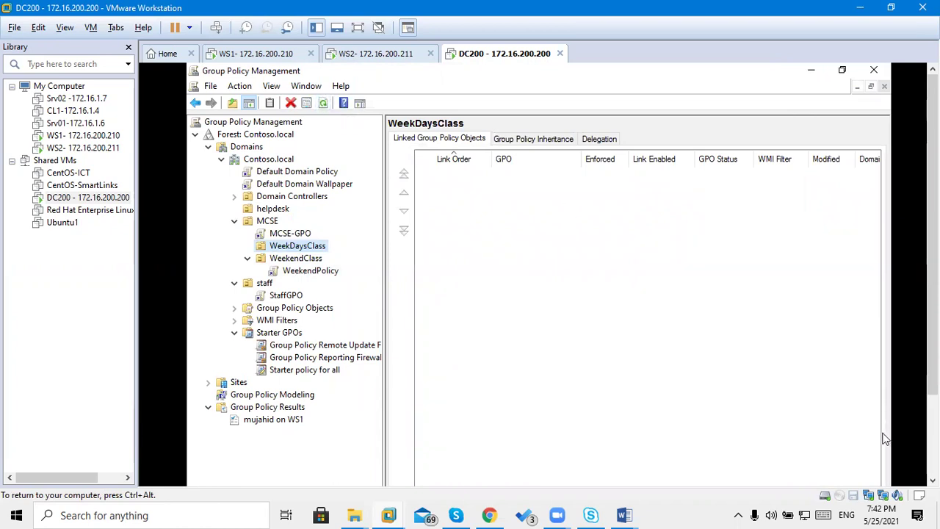
Force a Group Policy update on DC200 by running gpupdate /force at the command prompt.
scroll(931, 294, "down", 3)
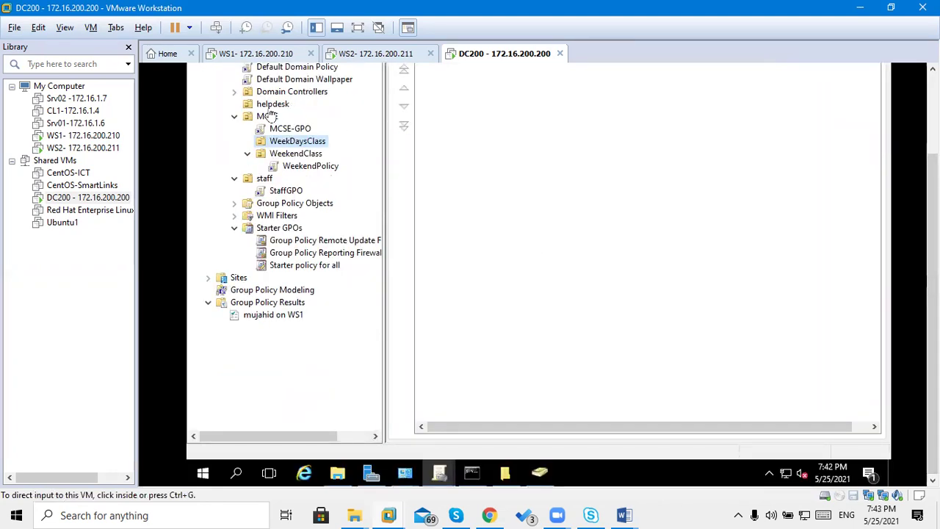
left_click(610, 357)
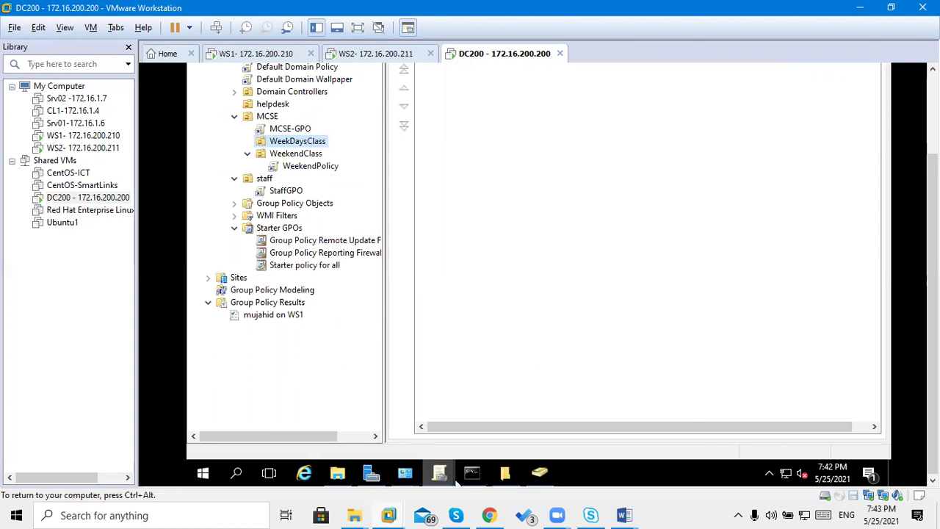
left_click(508, 379)
key("Up")
key("Return")
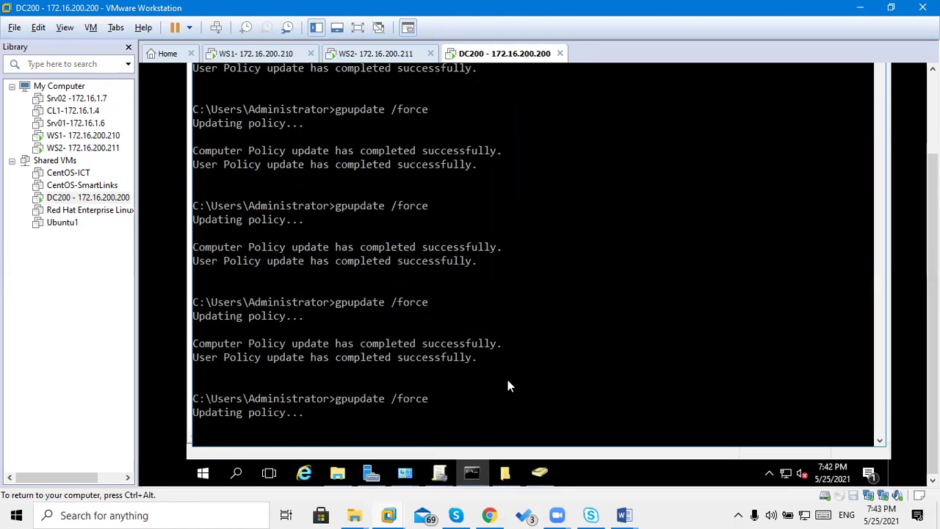
key("ctrl+alt")
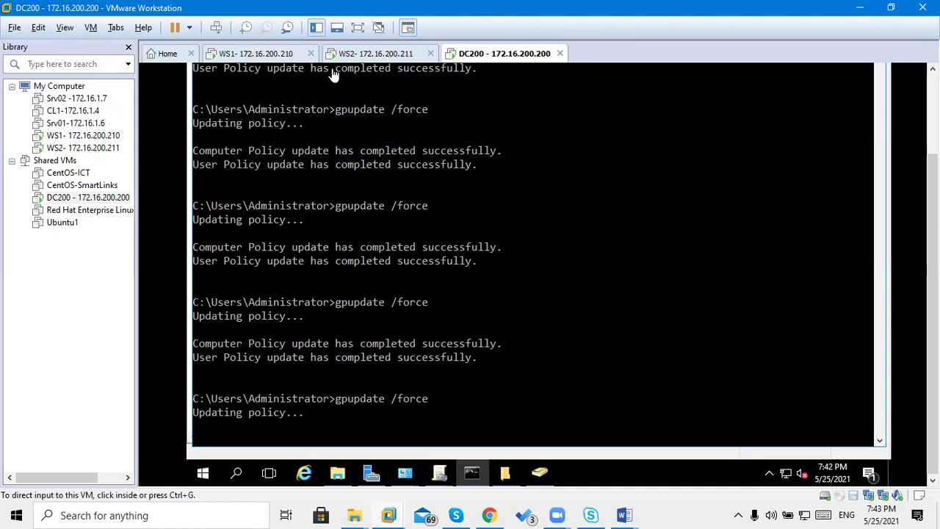
Switch to the WS1 virtual machine, search for Command Prompt in its Windows 10 desktop, and open it.
left_click(248, 59)
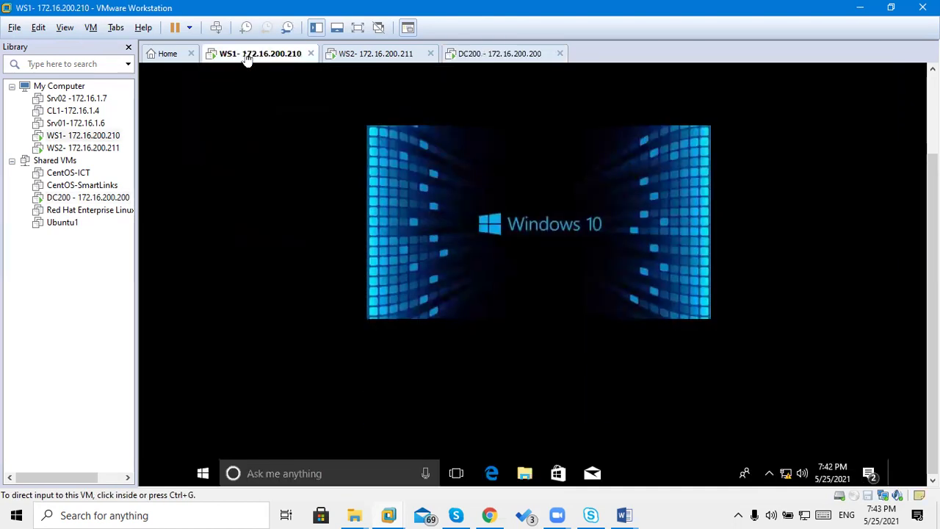
left_click(307, 463)
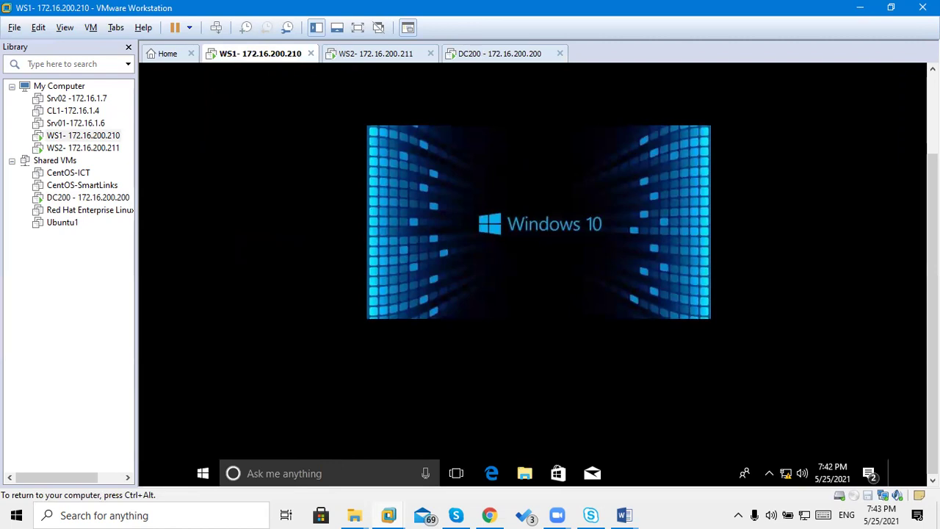
left_click(280, 472)
type("c")
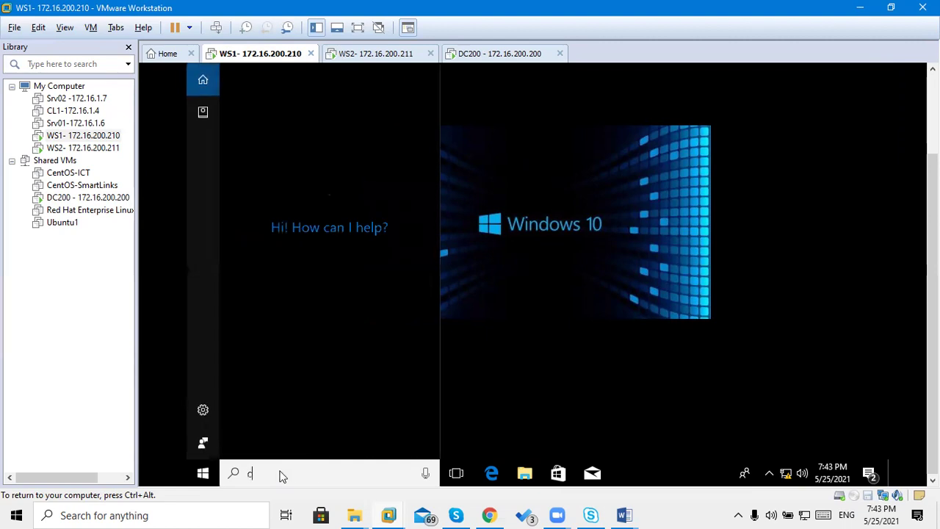
type("md")
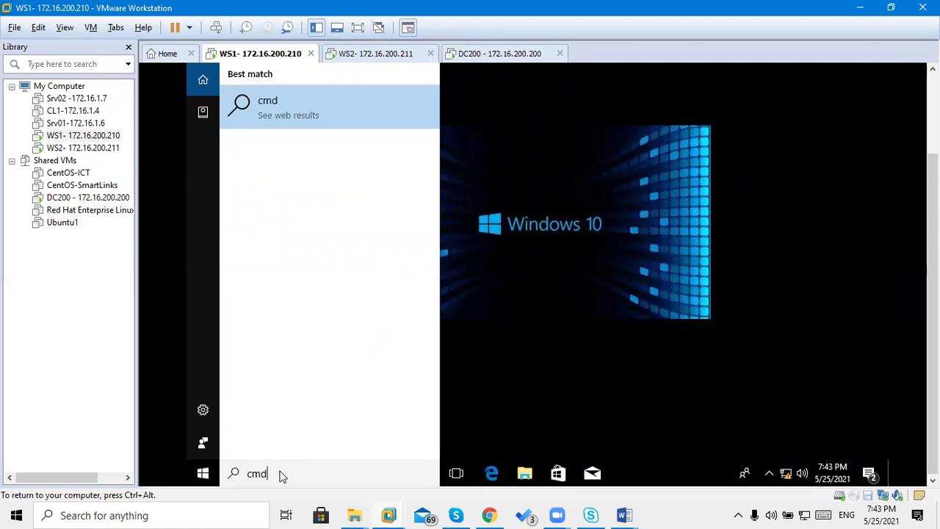
key("BackSpace")
key("BackSpace")
type("ommand")
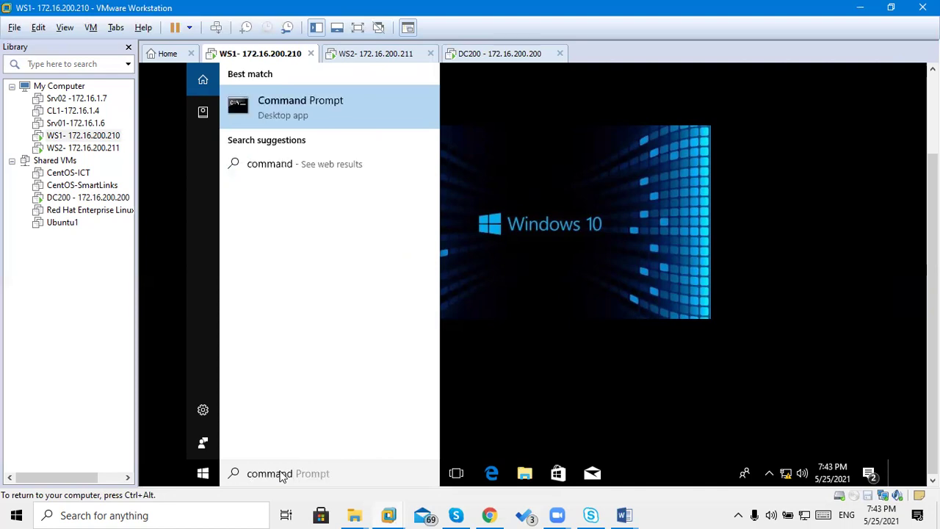
key("Escape")
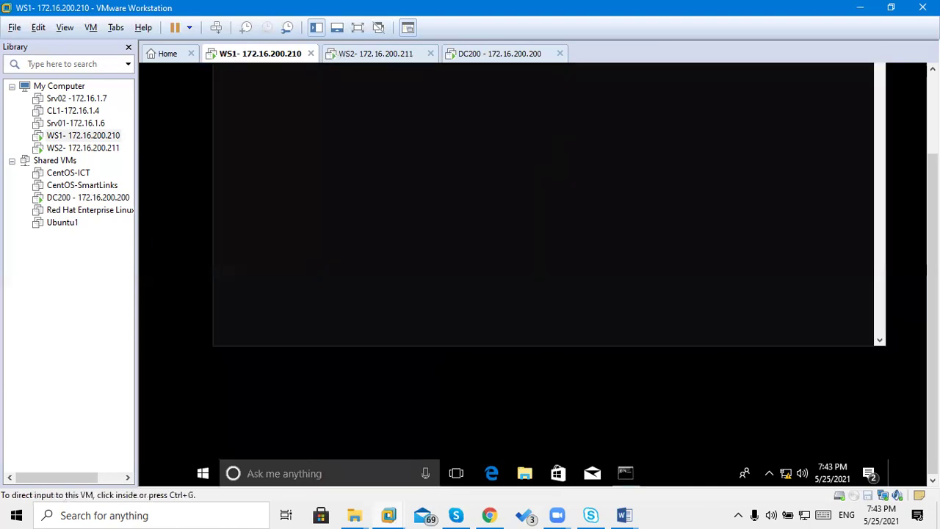
Force a Group Policy update on WS1 by running gpupdate /force at the command prompt.
left_click(535, 147)
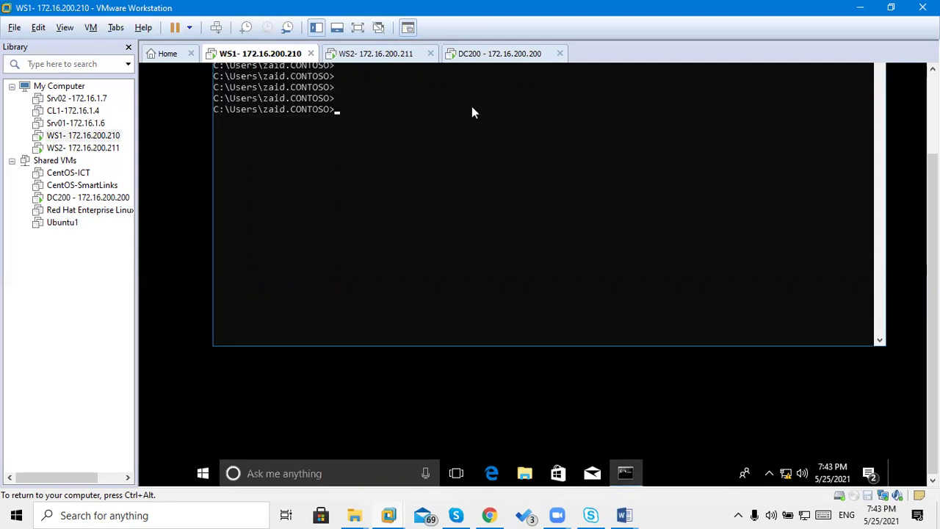
type("gpupdate /force")
key("Return")
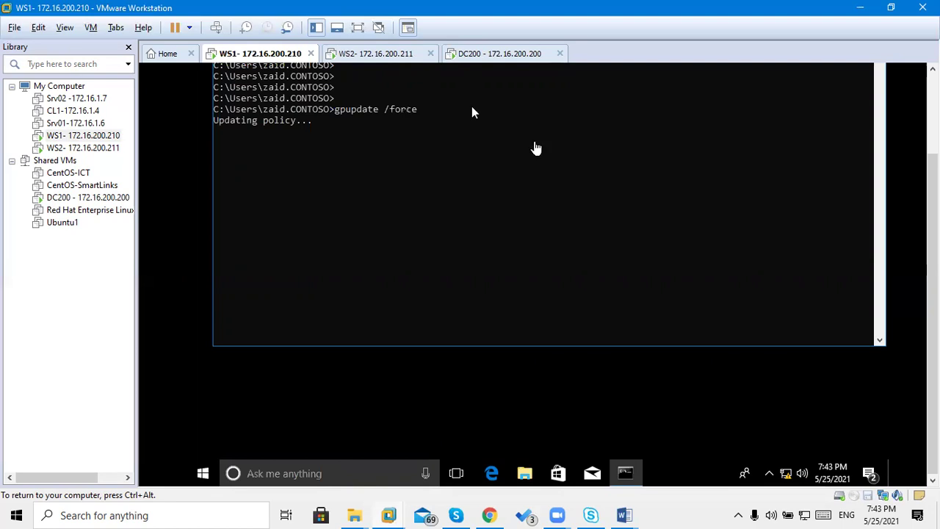
Switch to the WS2 virtual machine, wake it back to its desktop, and open a command prompt there.
left_click(384, 53)
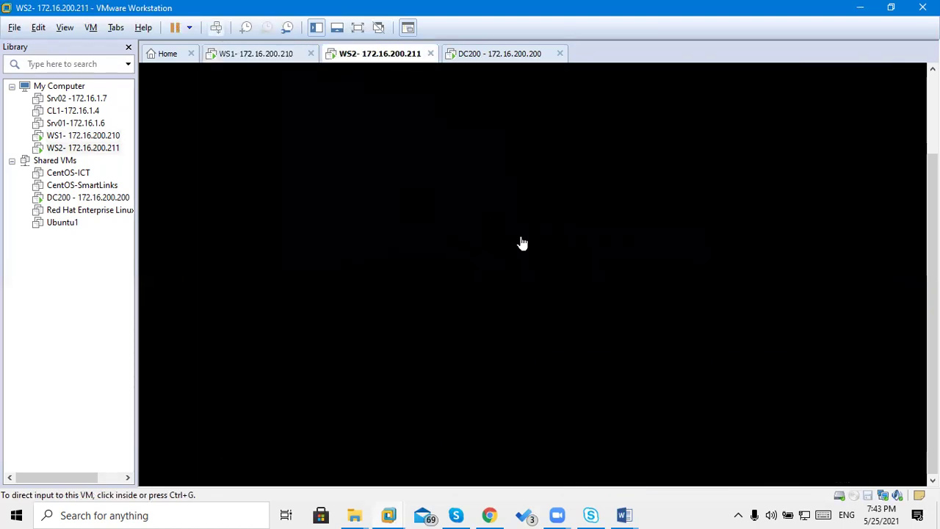
key("ctrl+alt+Insert")
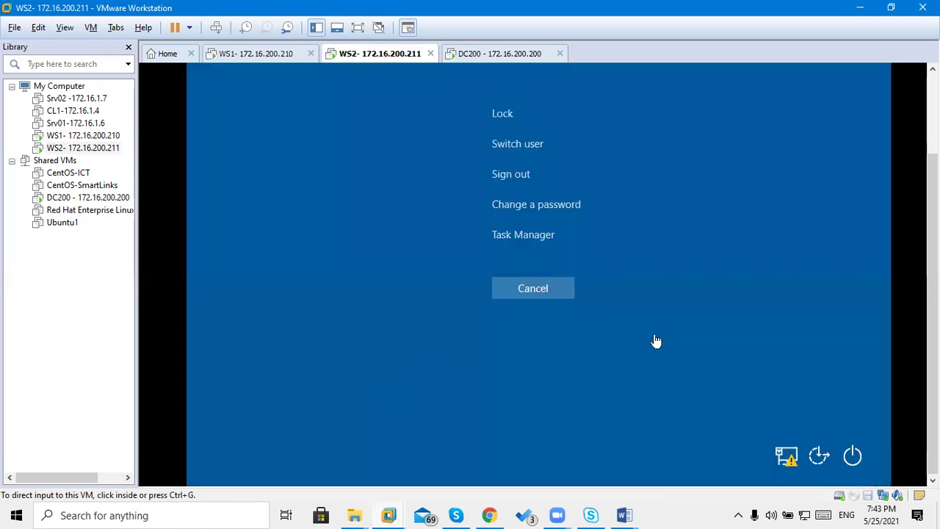
left_click(550, 293)
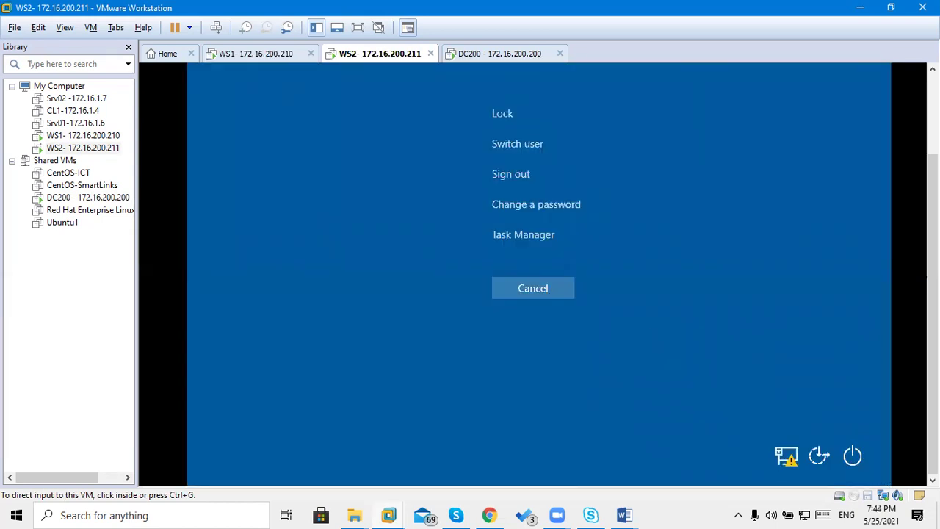
left_click(528, 280)
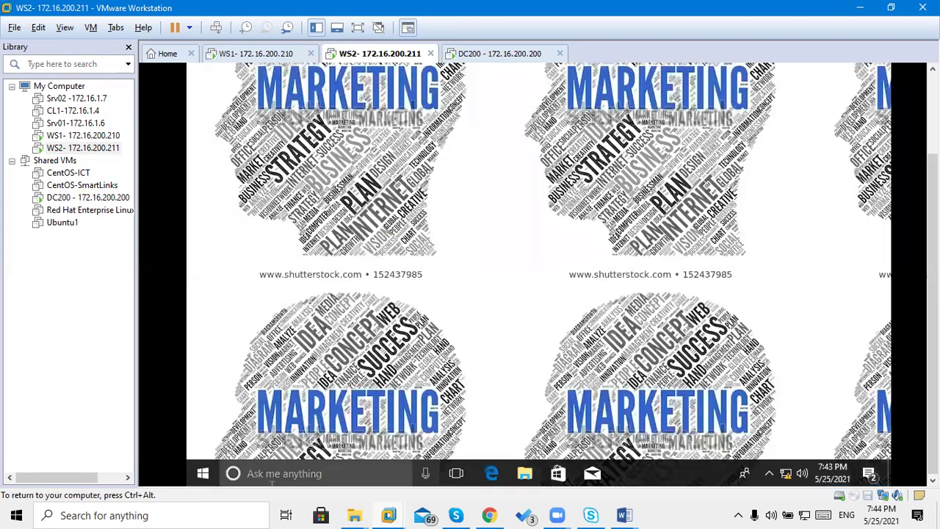
left_click(293, 473)
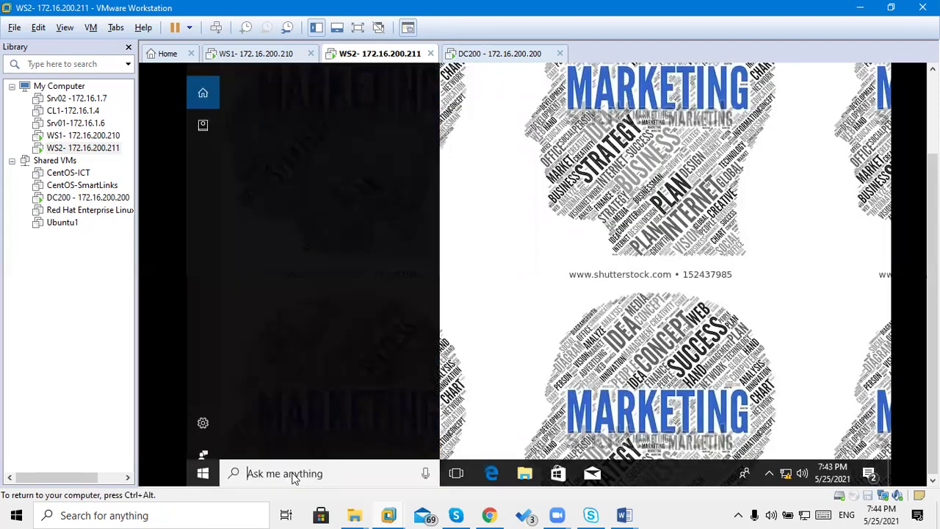
type("cmd")
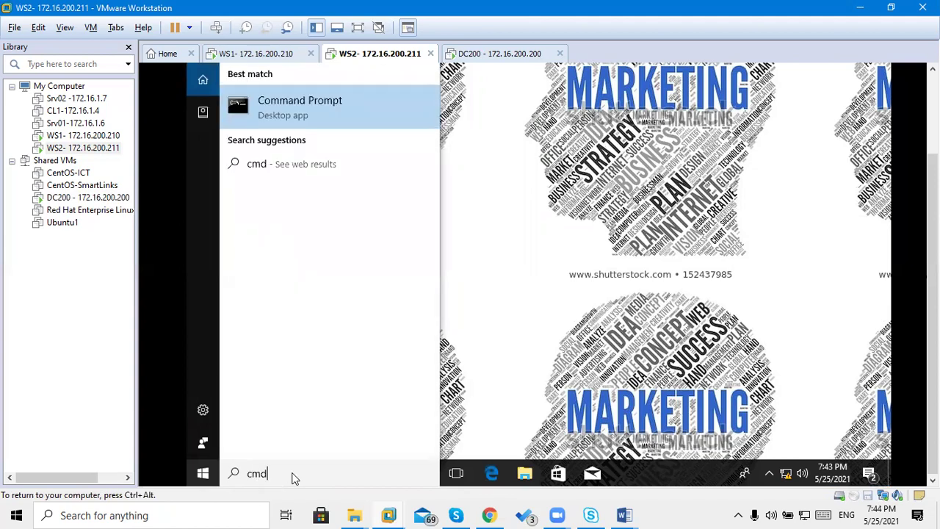
key("Return")
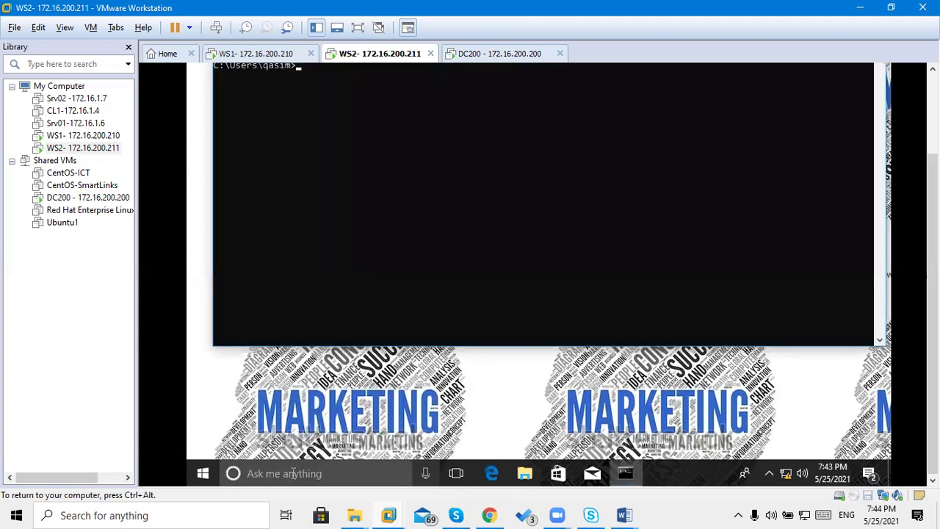
Run gpupdate /force at the WS2 command prompt to force a Group Policy update.
key("Return")
key("Return")
key("Return")
key("Return")
type("gpupdate")
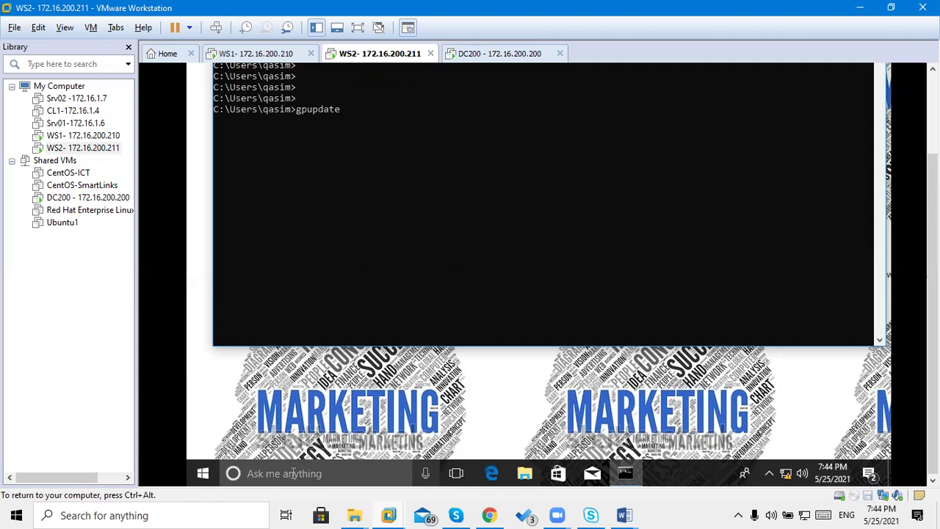
type("/force")
key("Return")
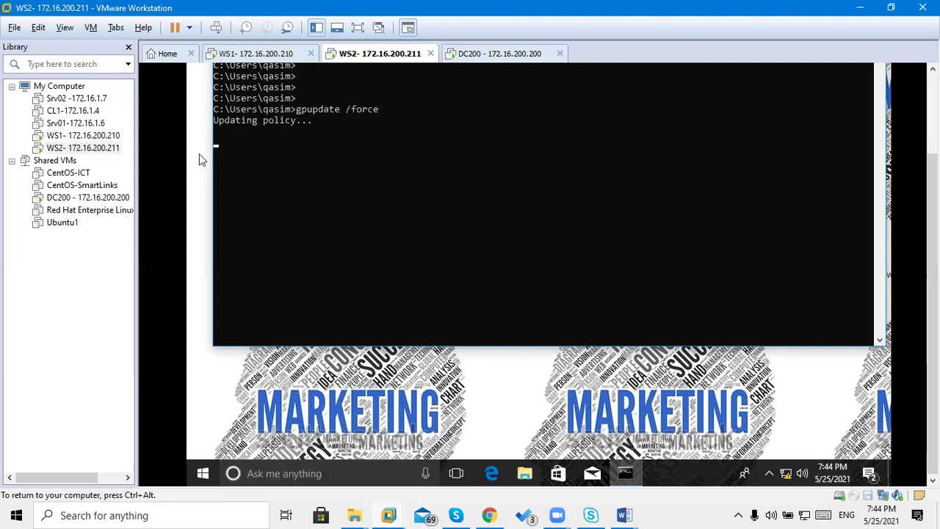
Return to WS1 and sign out its current user with the logoff command.
left_click(238, 53)
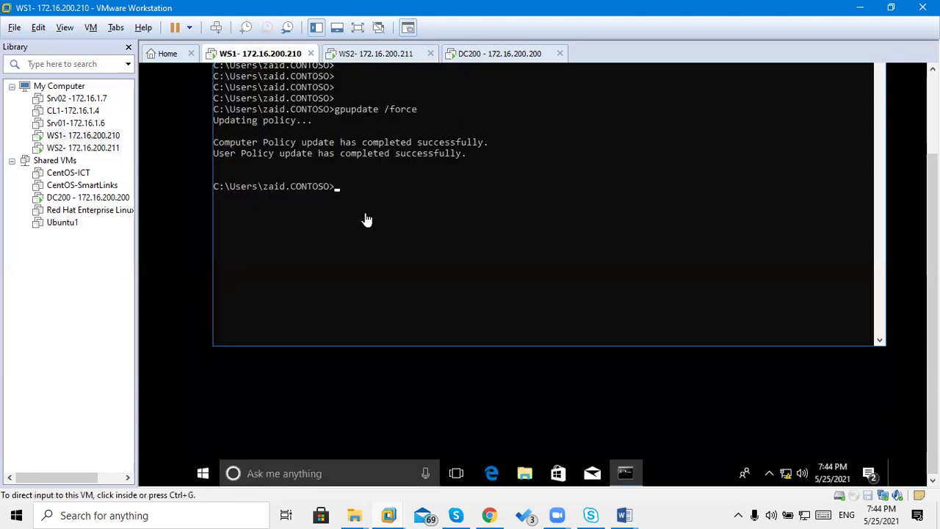
left_click(365, 218)
type("logof")
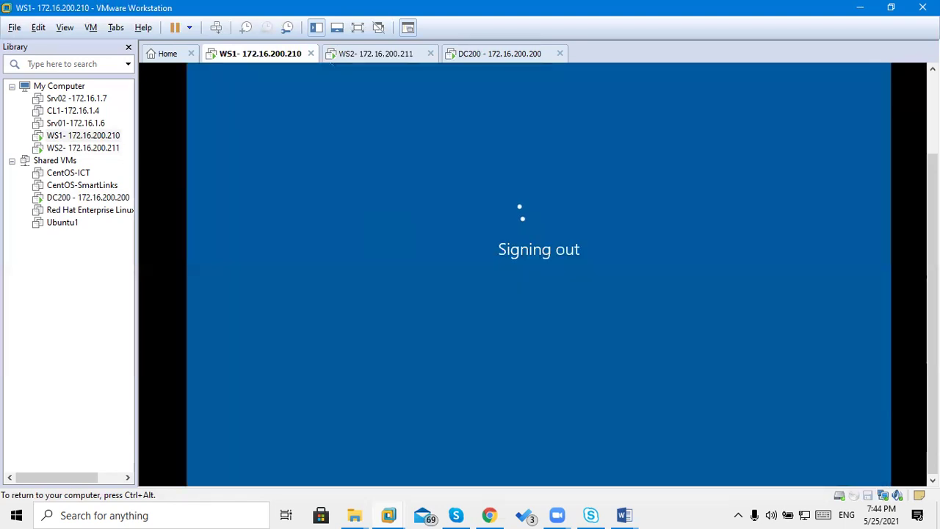
Sign out the current user of WS2 by running logoff at the command prompt.
left_click(350, 58)
left_click(373, 230)
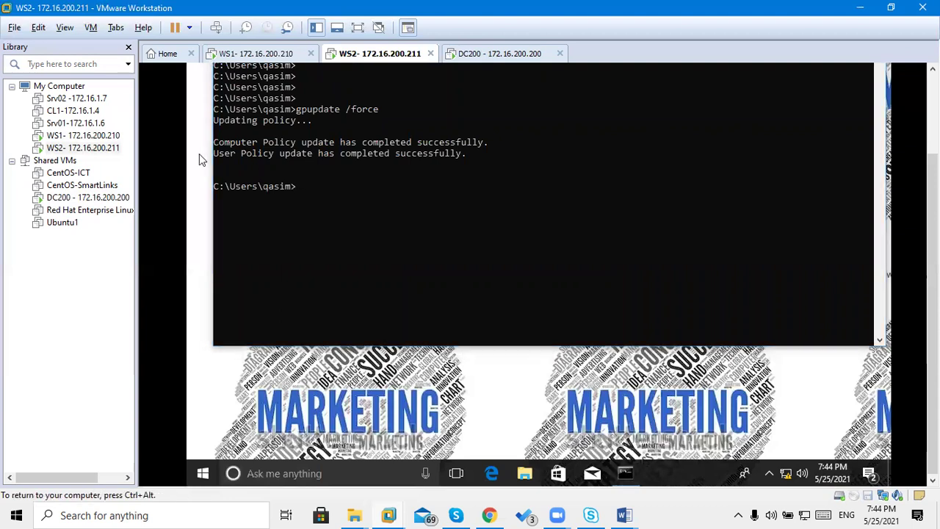
left_click(311, 194)
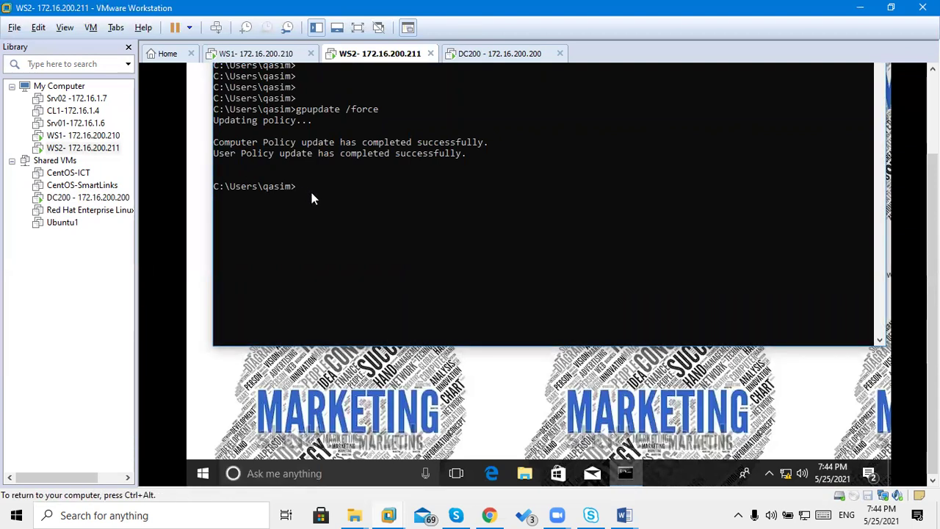
type("logoff")
key("Return")
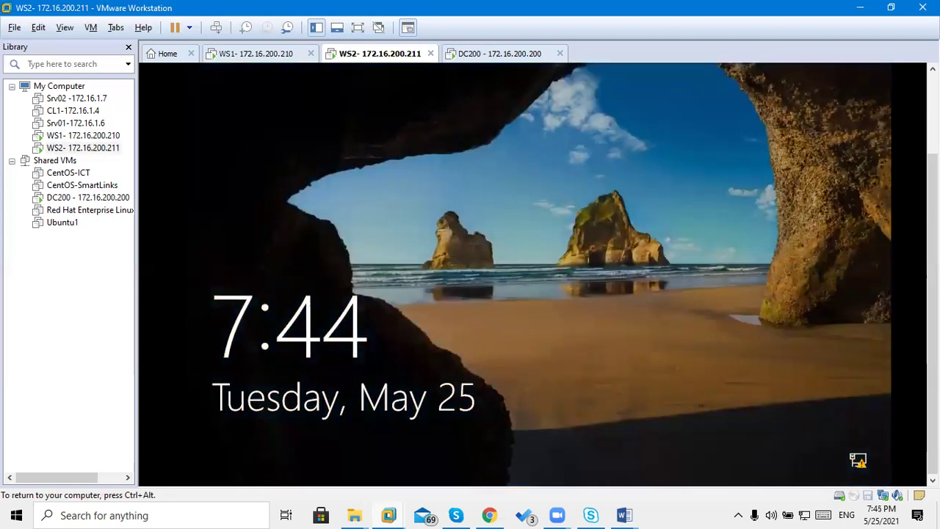
Sign in to WS2 through Other user as w1 on the contoso.local domain, entering the account password.
key("ctrl+alt")
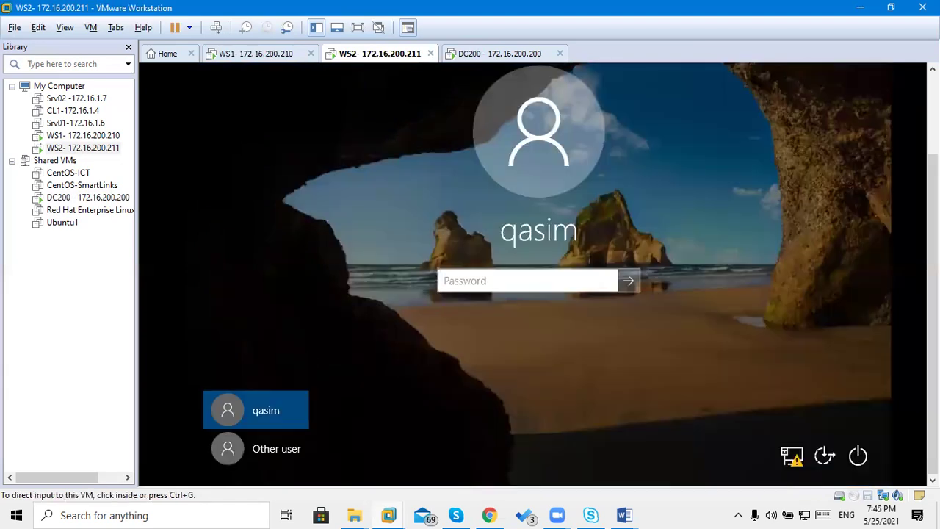
left_click(387, 300)
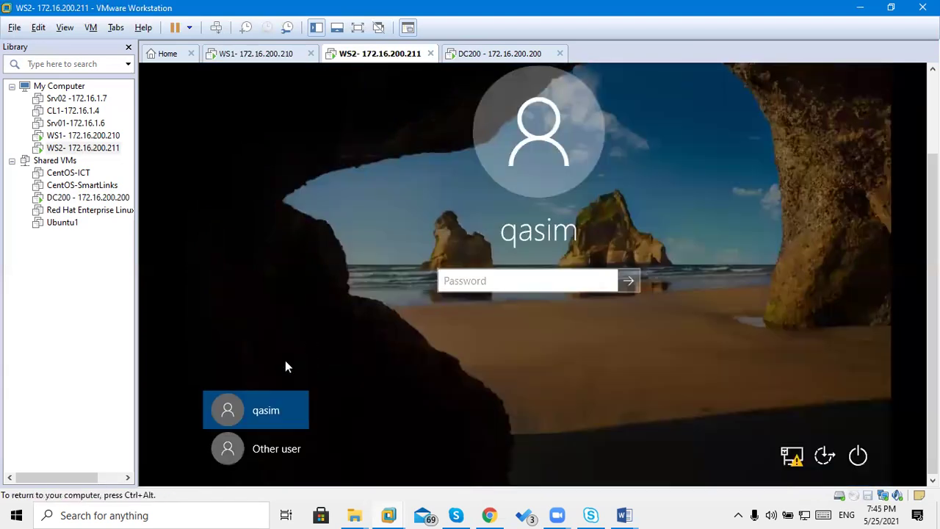
left_click(261, 450)
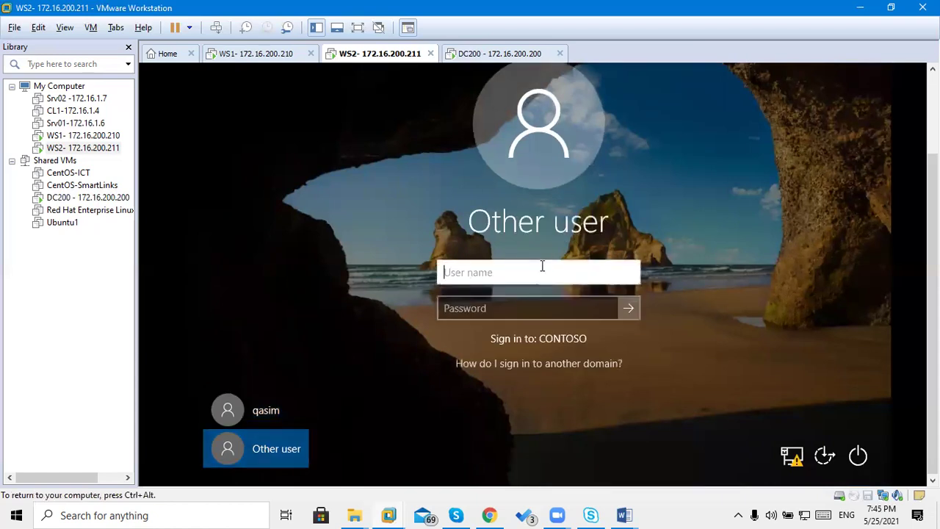
type("w1@")
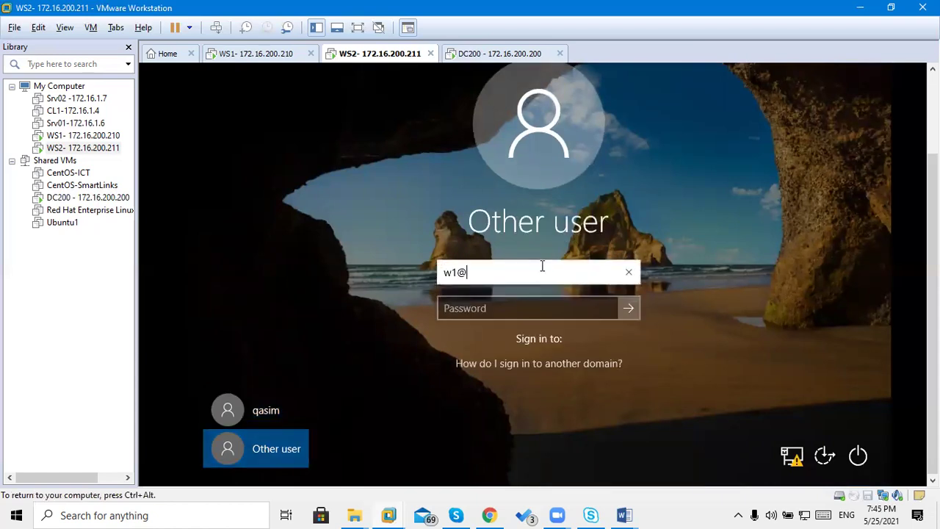
type("conto")
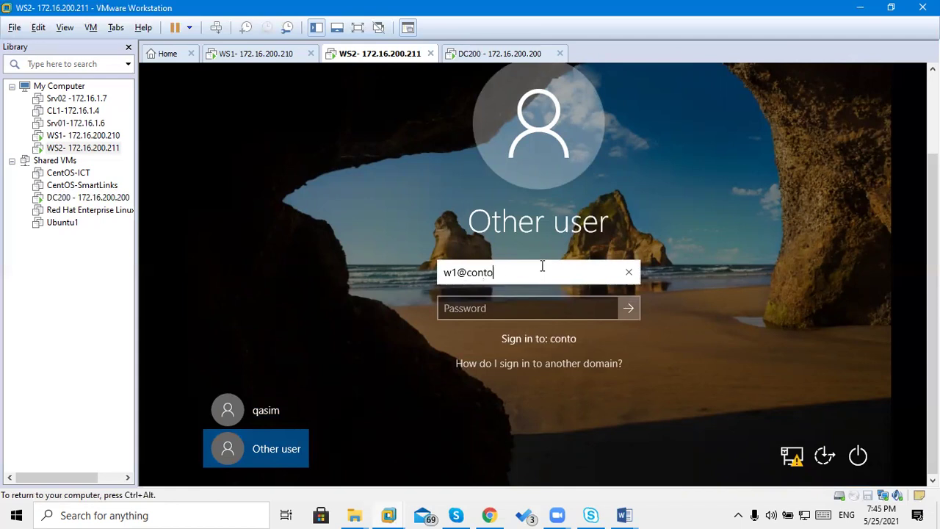
type("so.local")
key("Tab")
type("••••••")
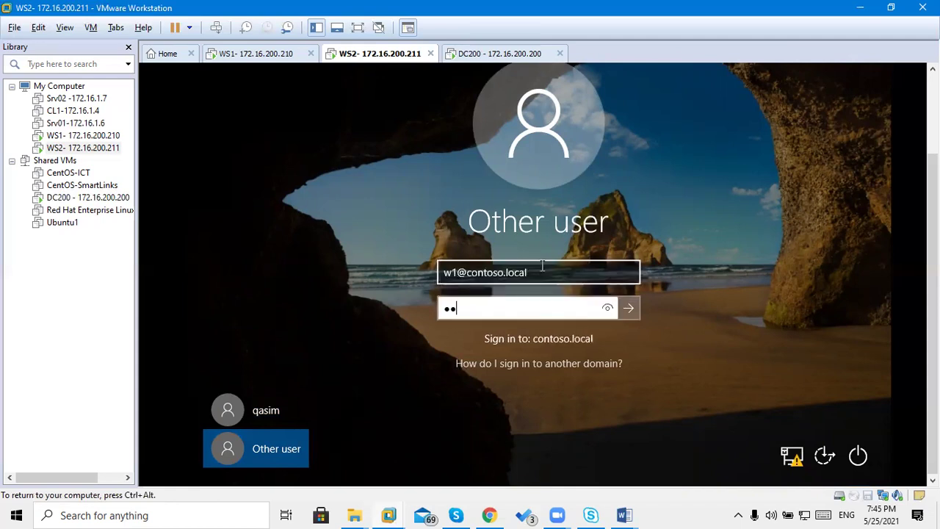
type("•")
key("Return")
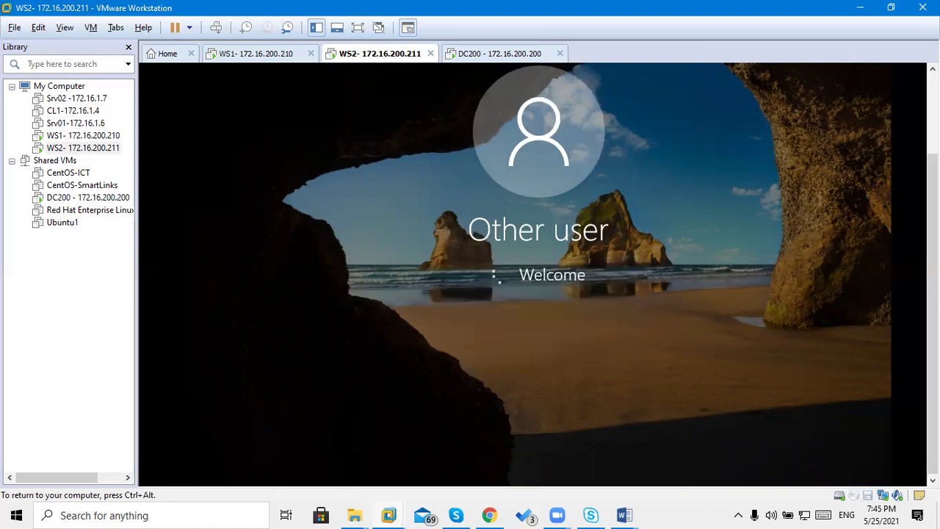
Switch to the WS1 virtual machine, unlock its lock screen and choose Other user for signing in.
left_click(239, 55)
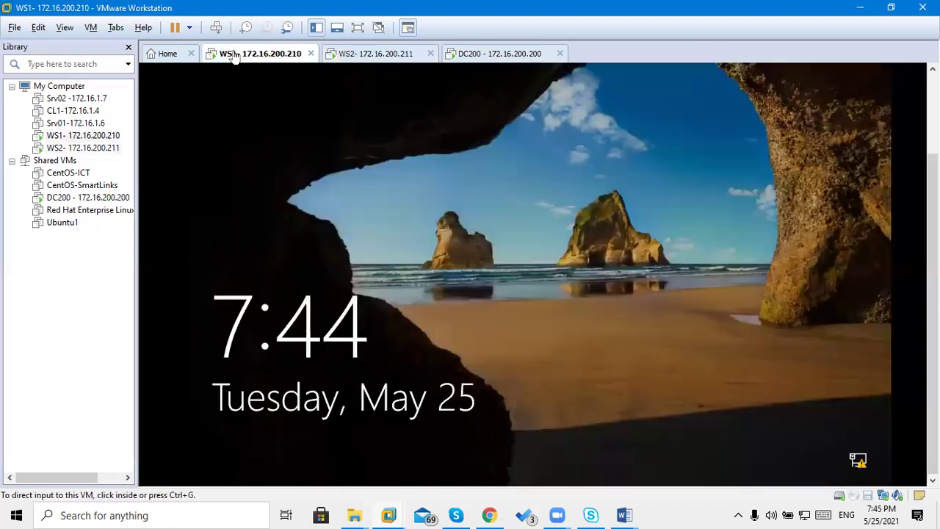
left_click(215, 27)
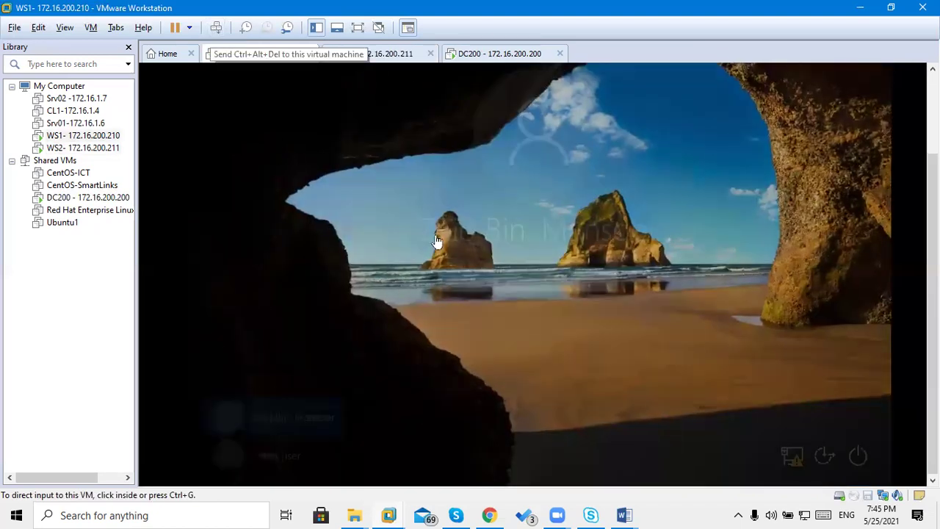
left_click(257, 451)
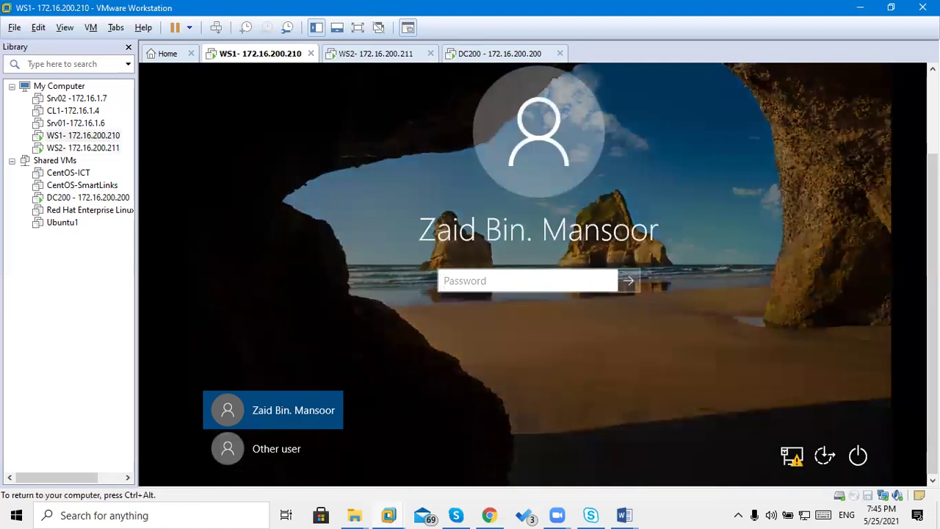
left_click(276, 441)
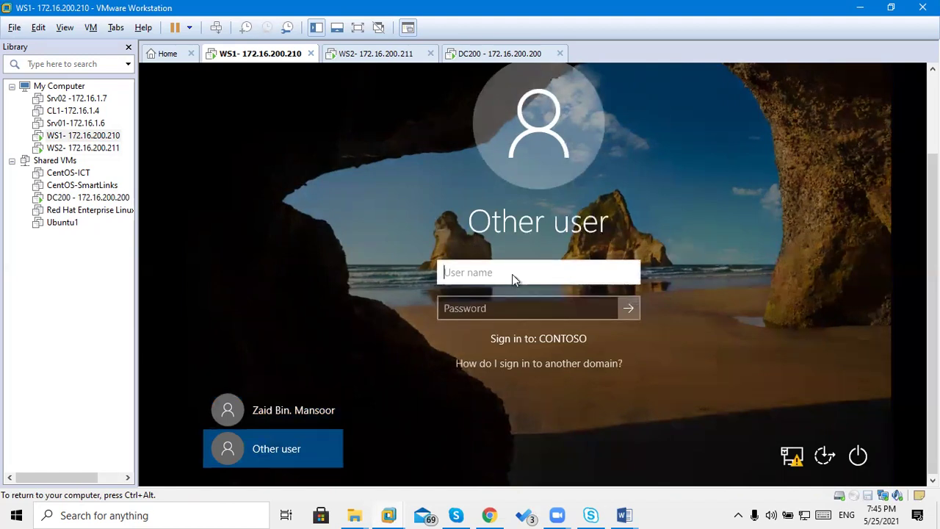
Sign in to WS1 as w2 on the contoso.local domain, entering the account password.
type("w")
key("BackSpace")
key("ctrl+alt")
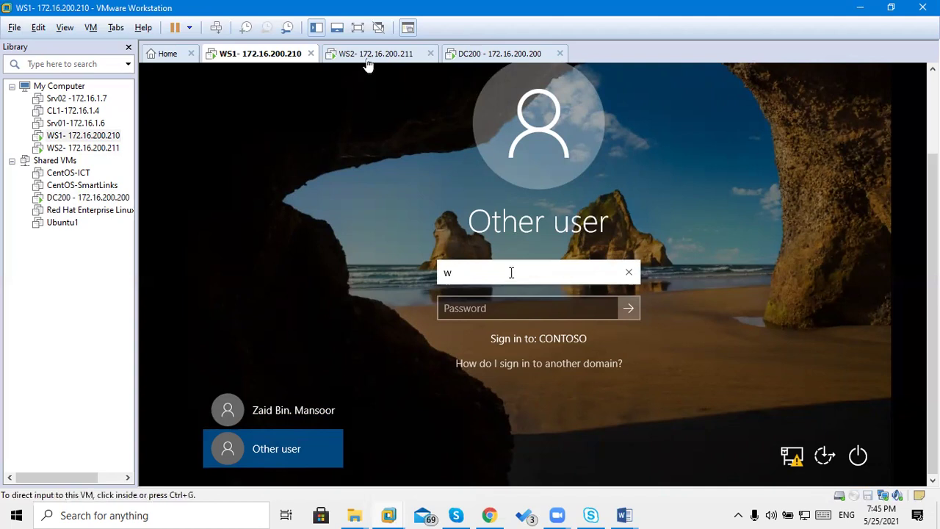
left_click(367, 59)
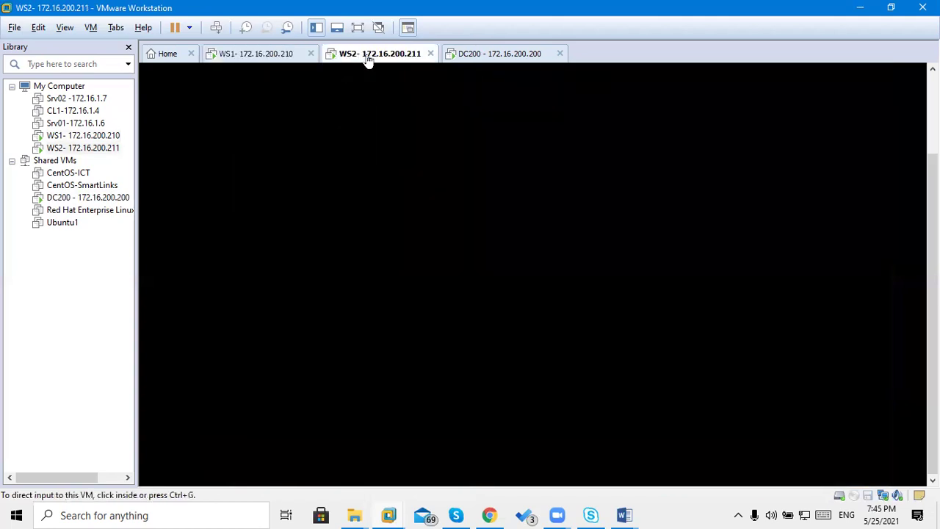
left_click(237, 55)
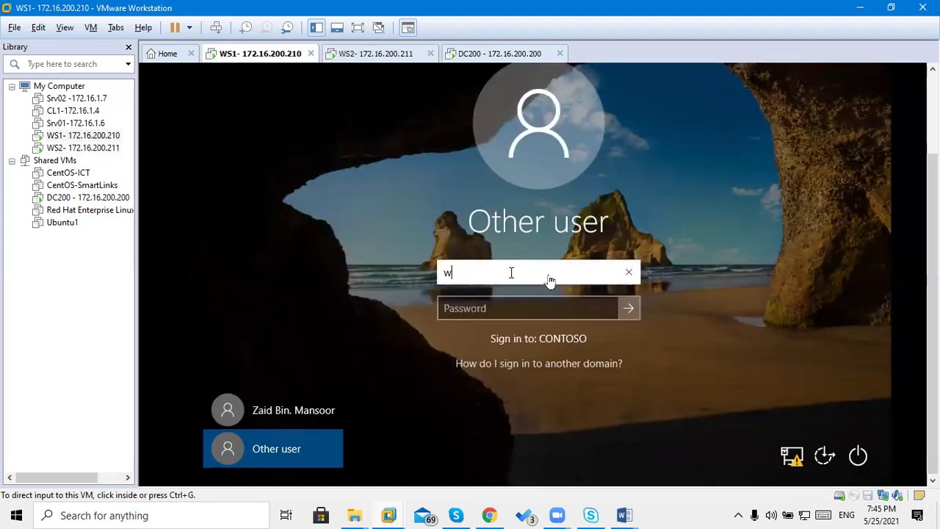
left_click(511, 272)
type("2")
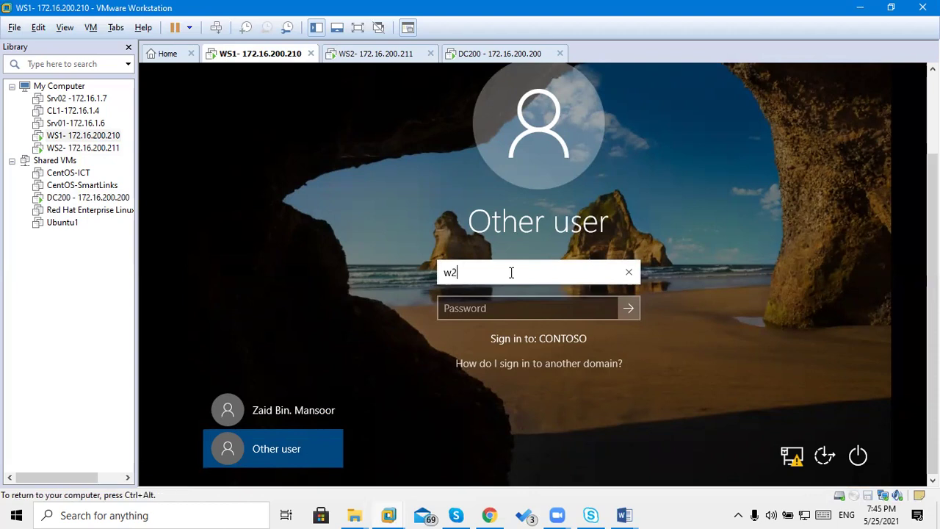
type("@")
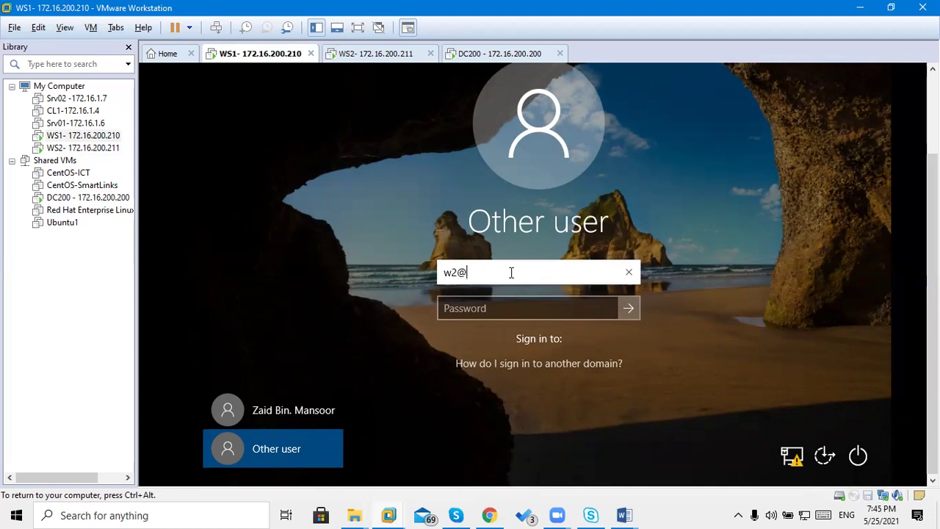
type("contoso.loca")
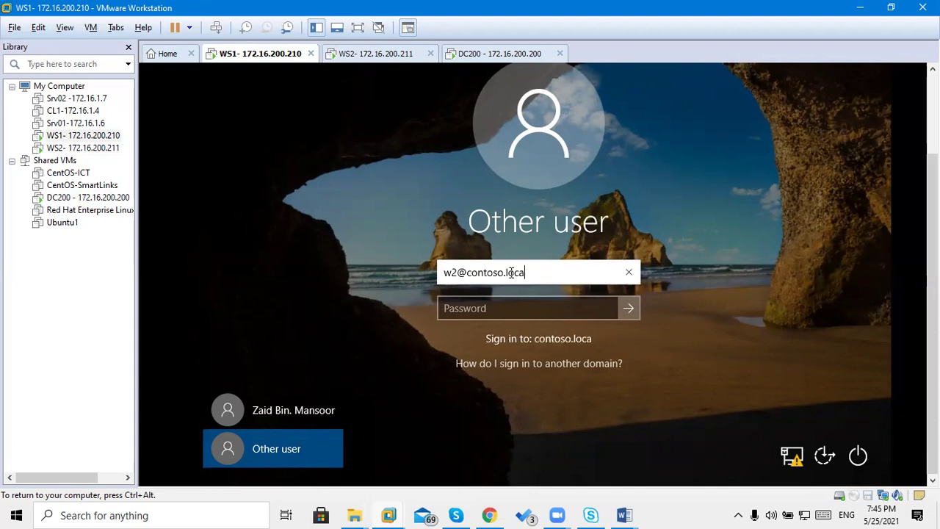
type("l")
key("Tab")
type("•••")
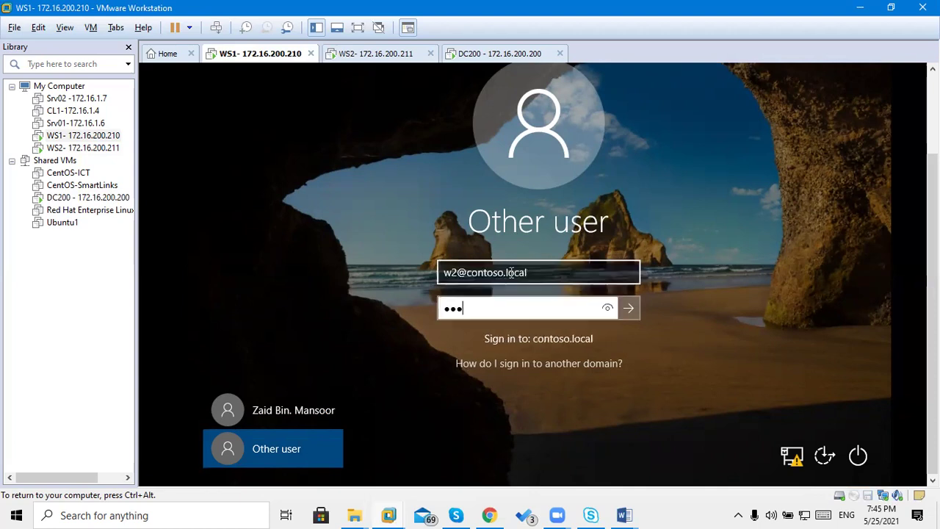
type("••••")
key("Return")
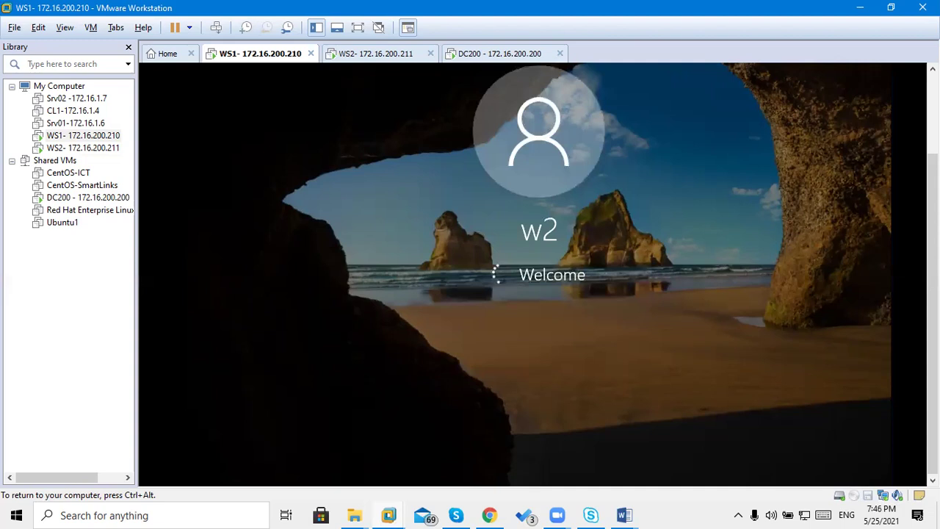
Check the sign-in progress on WS2 and WS1 by alternating between the two virtual machines.
left_click(363, 58)
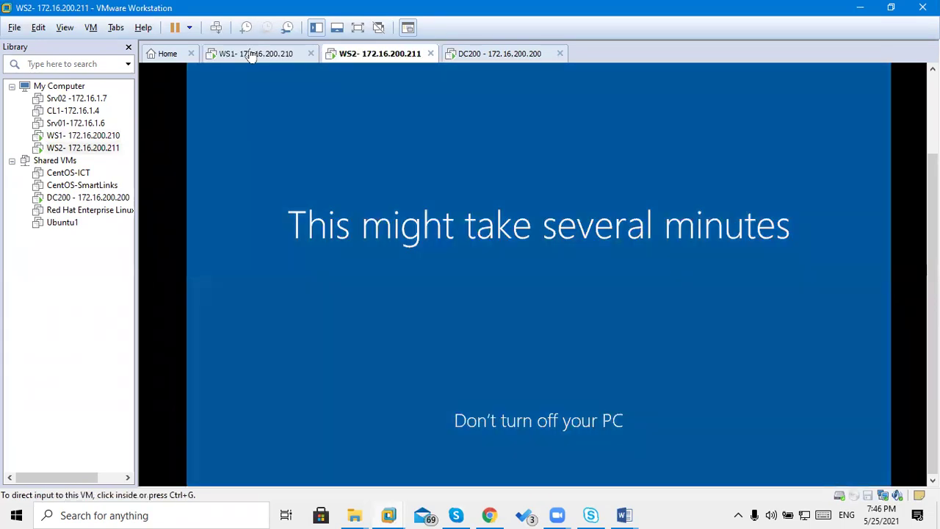
left_click(251, 57)
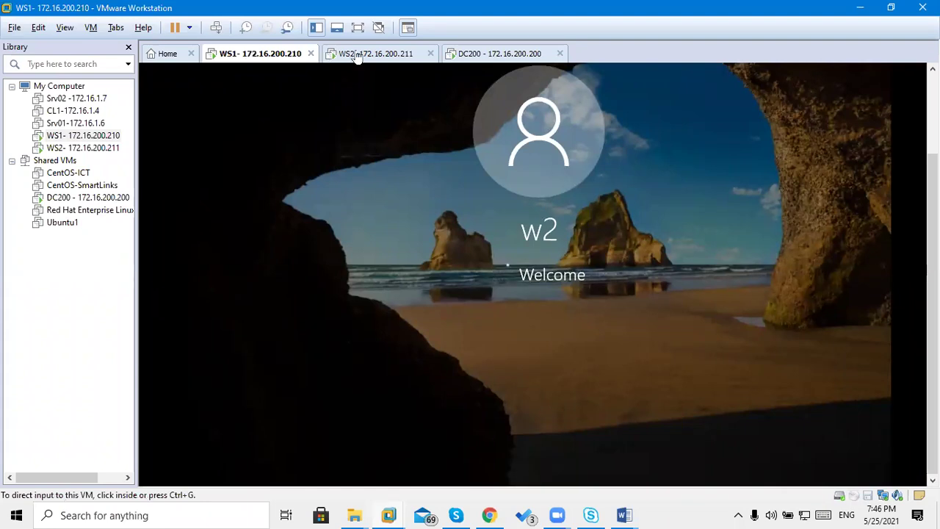
left_click(357, 59)
left_click(274, 59)
left_click(352, 59)
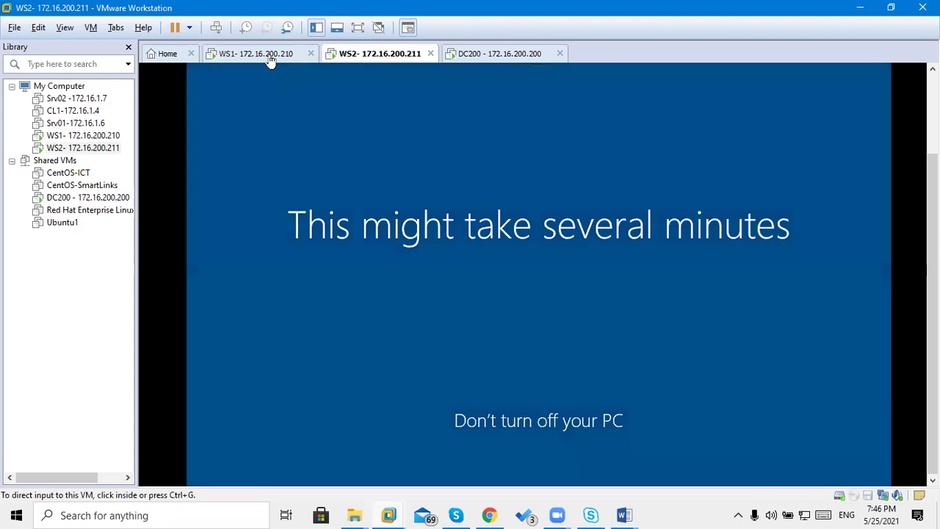
left_click(271, 59)
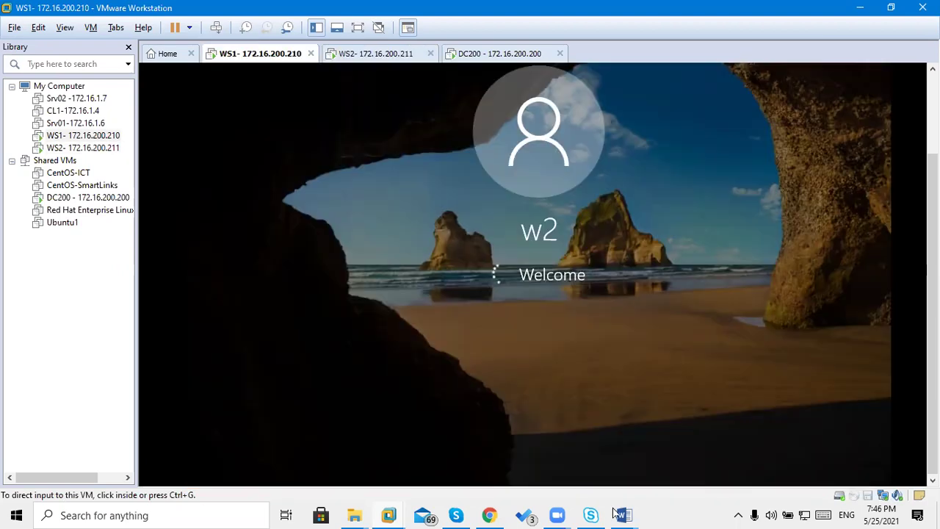
Switch to the Word document M6 - Lesson 1 Implementing administrative templates and highlight the Lesson 1 title in its contents list.
mouse_move(620, 514)
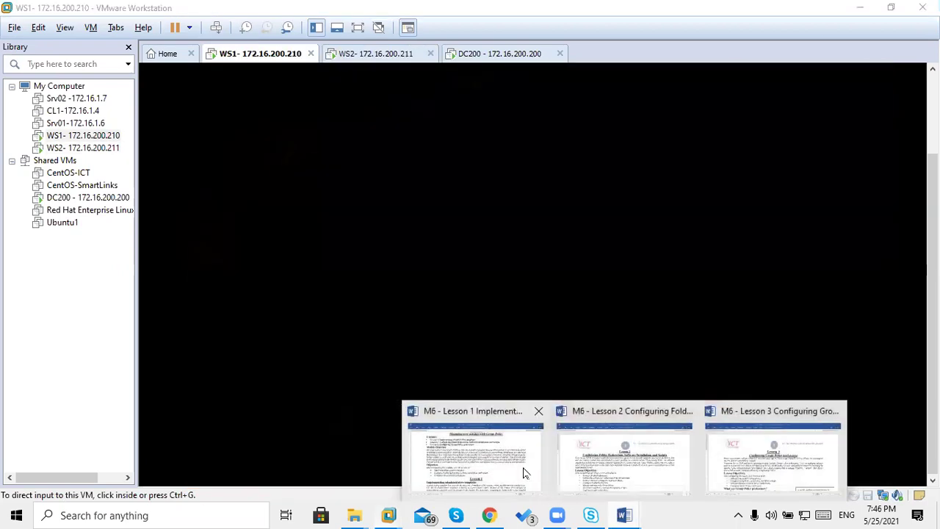
left_click(523, 467)
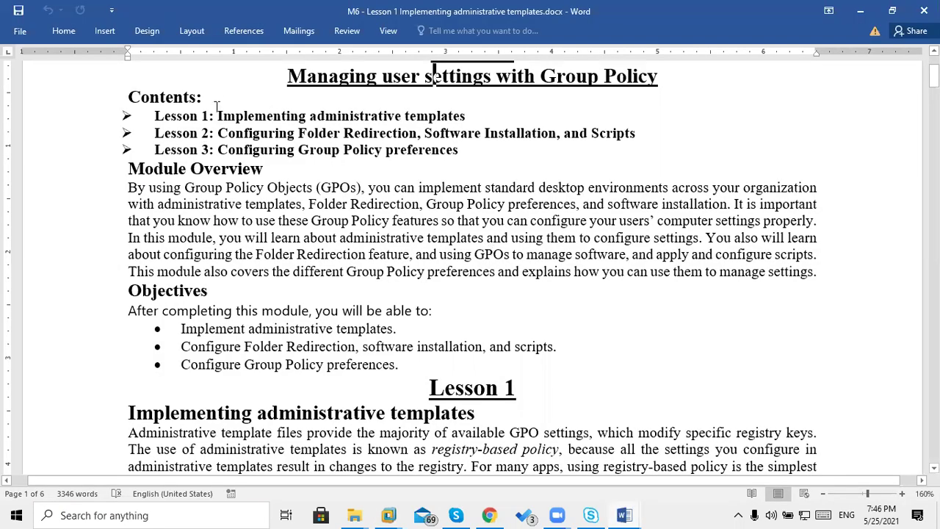
left_click_drag(210, 116, 462, 117)
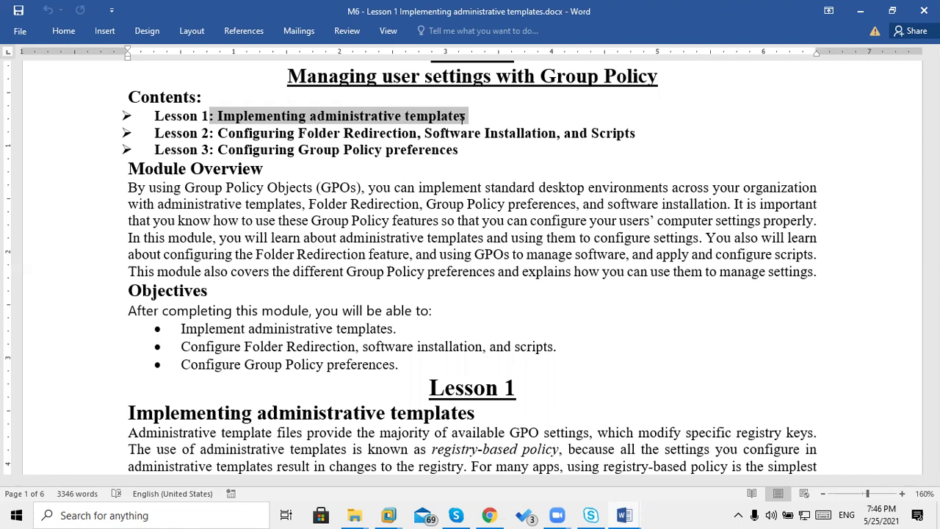
left_click_drag(463, 118, 316, 123)
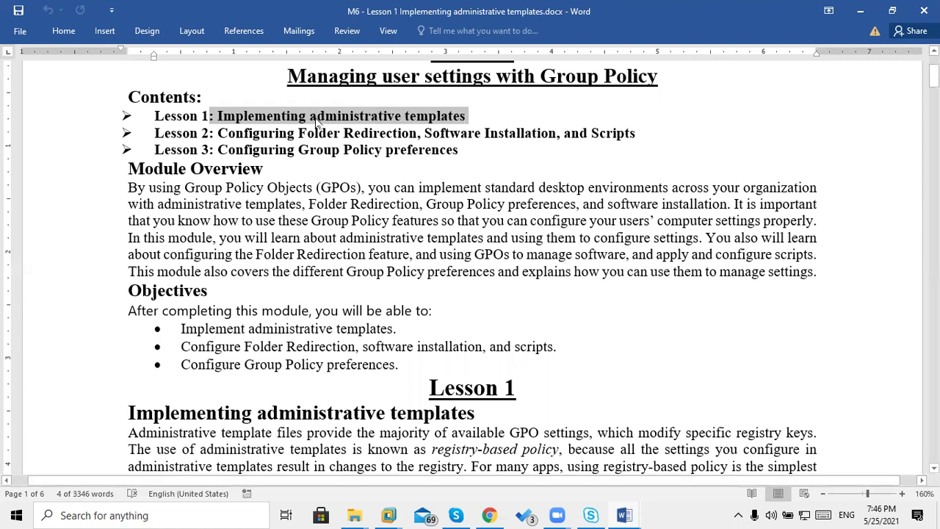
double_click(316, 123)
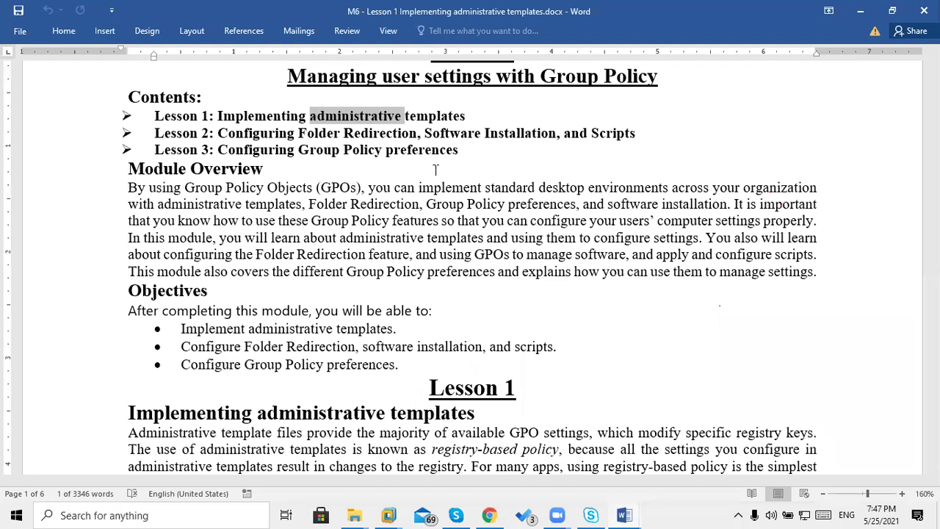
left_click(435, 170)
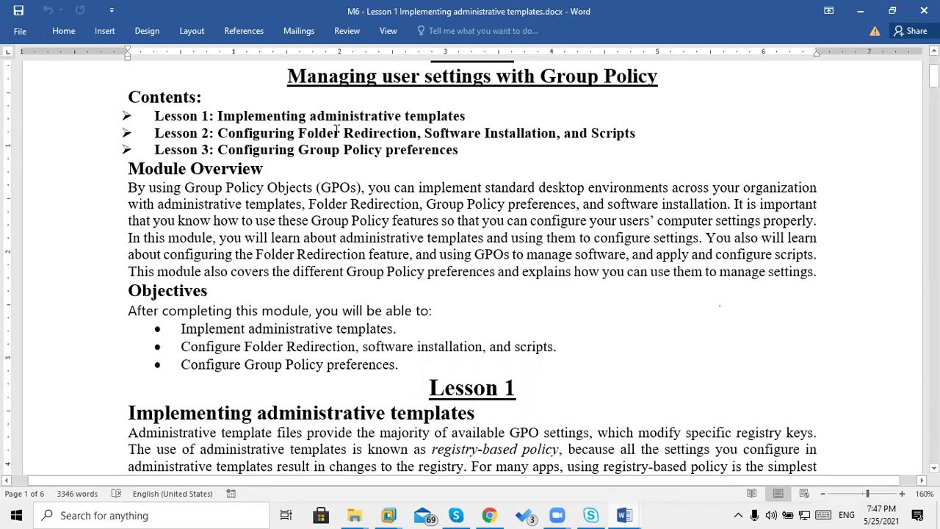
Highlight the Lesson 2 title and the Lesson 3 entry on Group Policy preferences in the contents list while reviewing them.
left_click(404, 132)
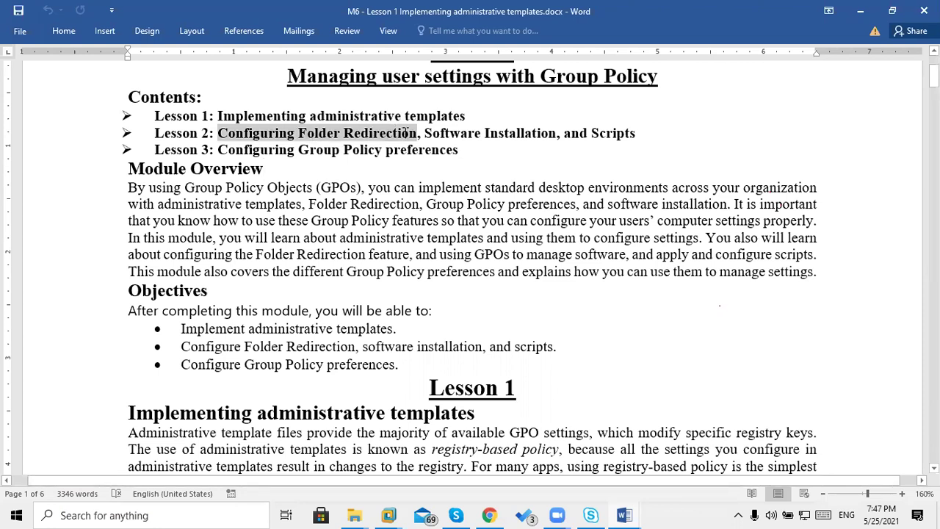
left_click_drag(405, 132, 633, 130)
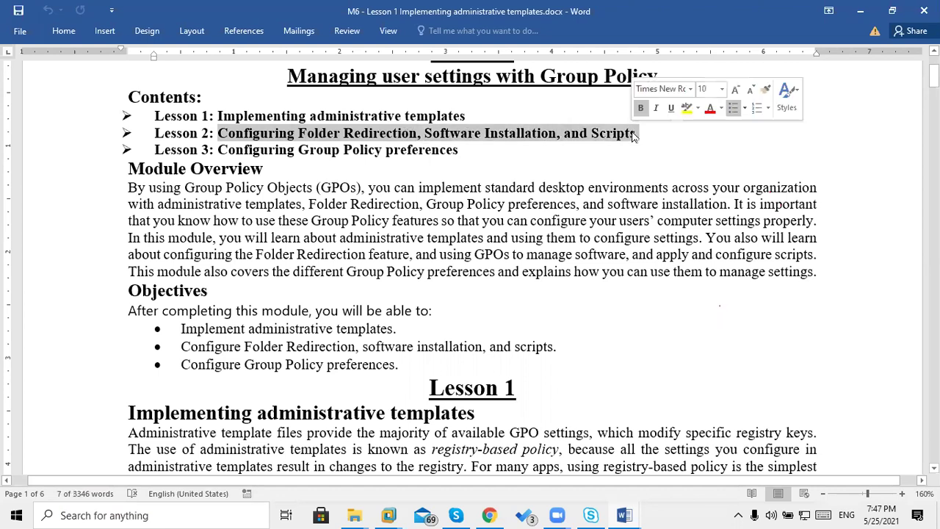
left_click(314, 149)
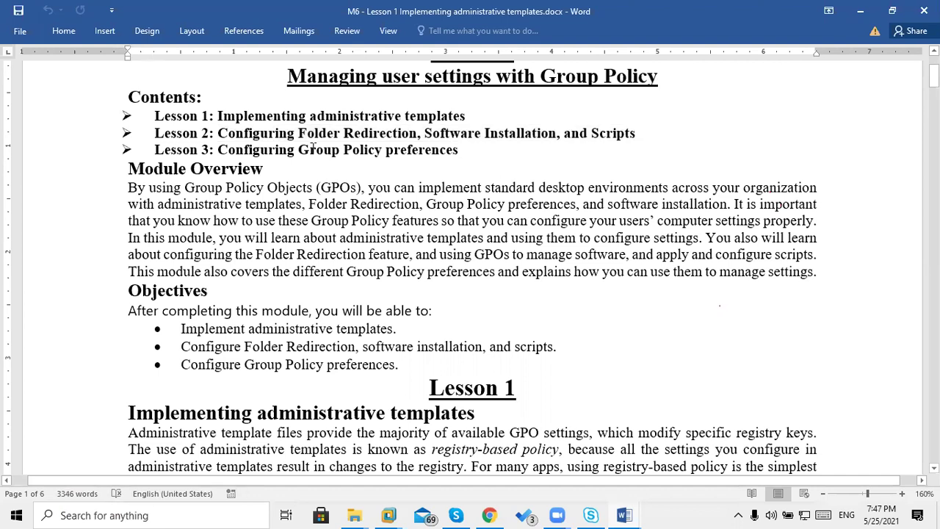
key("Down")
left_click_drag(299, 150, 351, 150)
left_click_drag(439, 151, 439, 151)
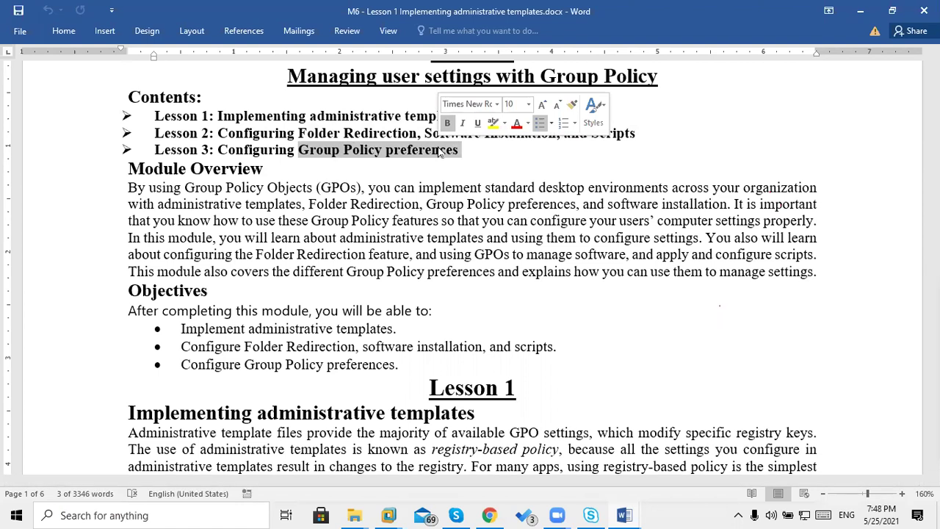
left_click(440, 150)
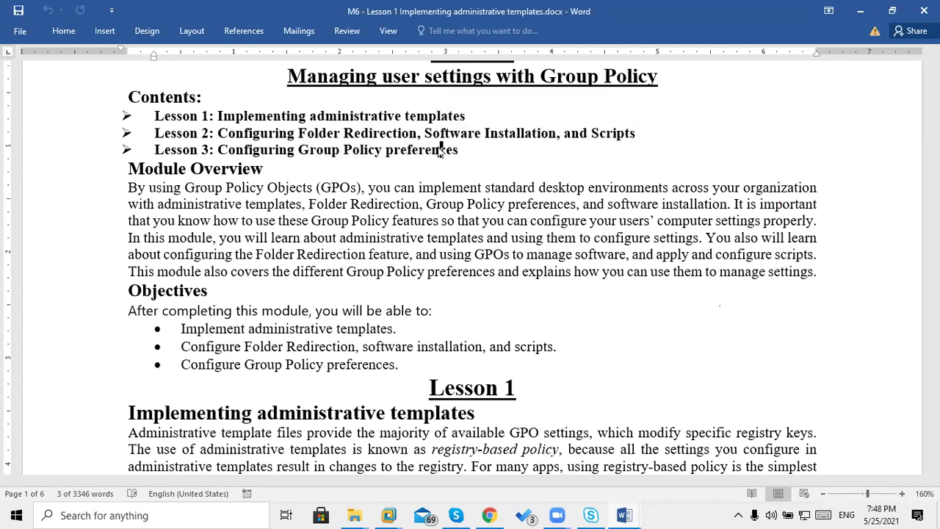
triple_click(427, 152)
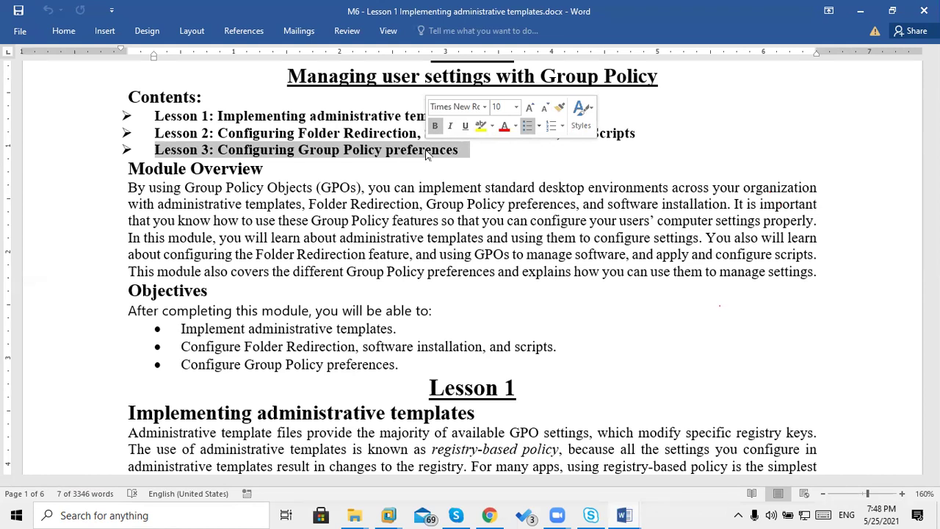
Highlight the Lesson 2 and Lesson 3 topics together in the contents list, and clear the selection.
left_click(252, 139)
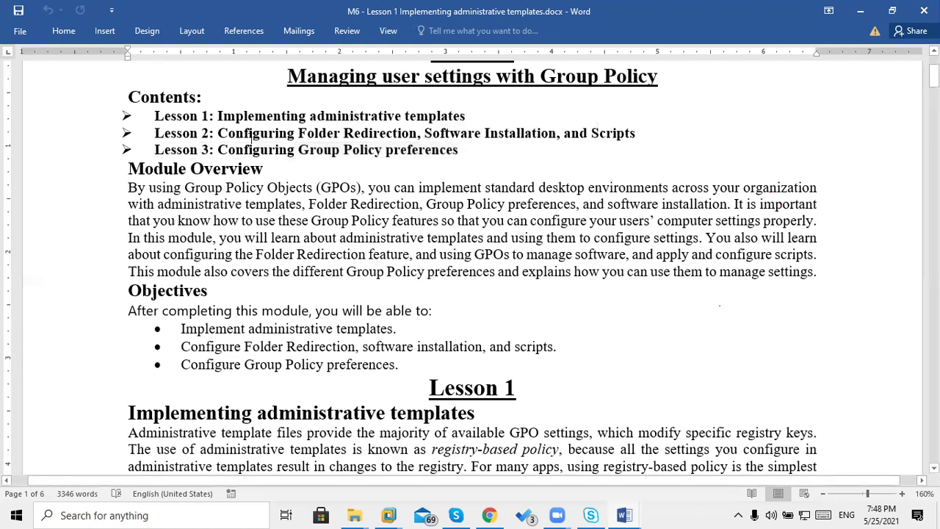
left_click_drag(241, 133, 307, 133)
left_click_drag(403, 132, 464, 154)
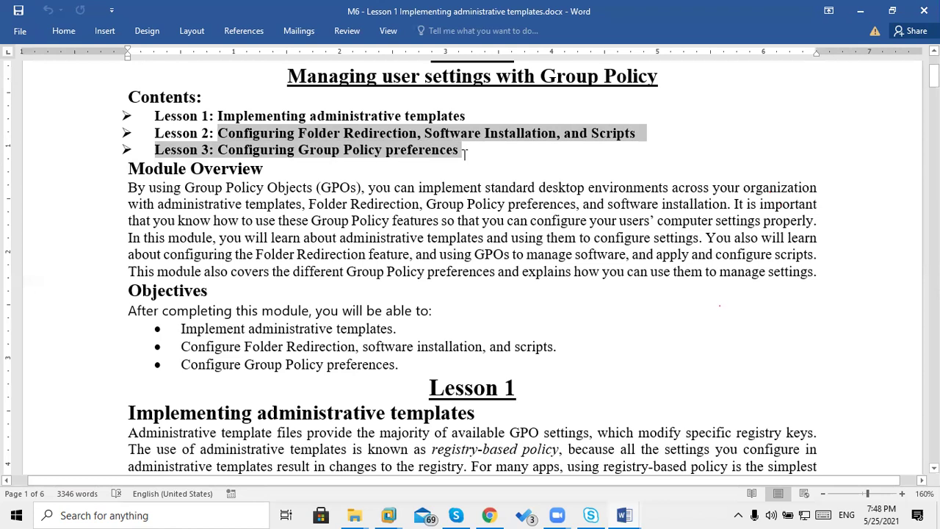
left_click(471, 189)
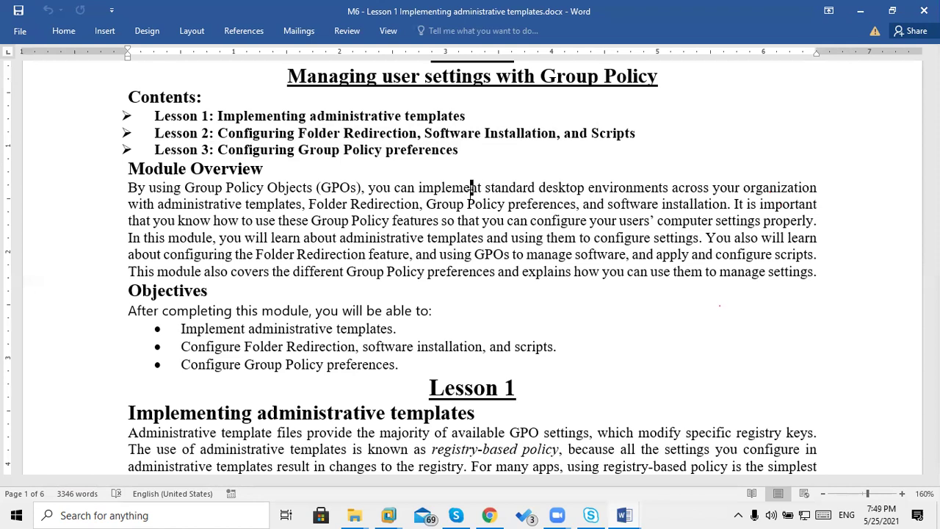
Go to the Lesson 1 section and highlight "administrative templates" in its heading to review the lesson's introduction and objectives.
left_click(448, 345)
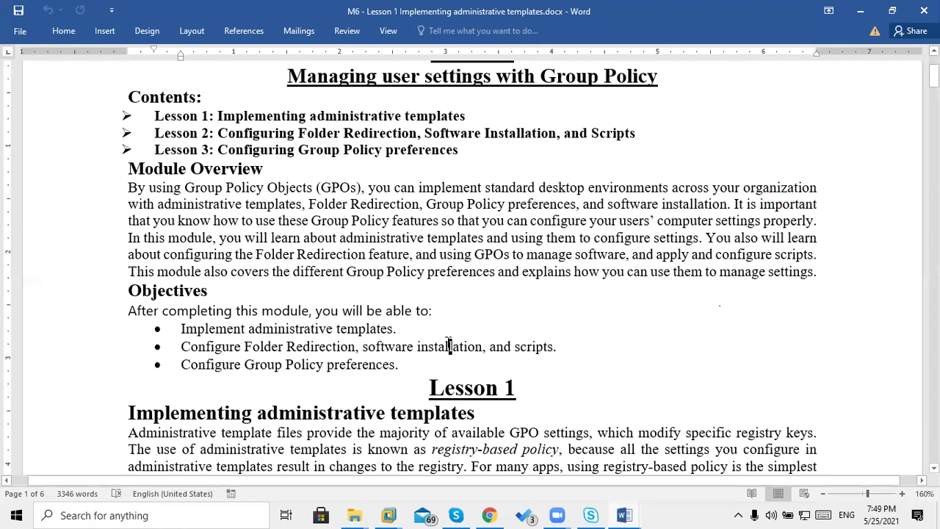
scroll(449, 345, "down", 2)
scroll(448, 342, "down", 3)
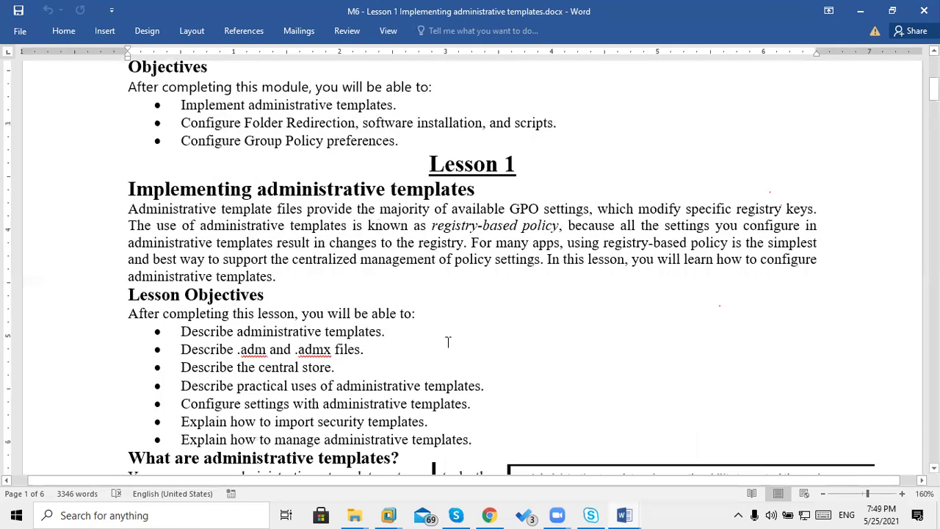
scroll(447, 341, "down", 1)
key("ctrl+shift+Left")
key("ctrl+shift+Left")
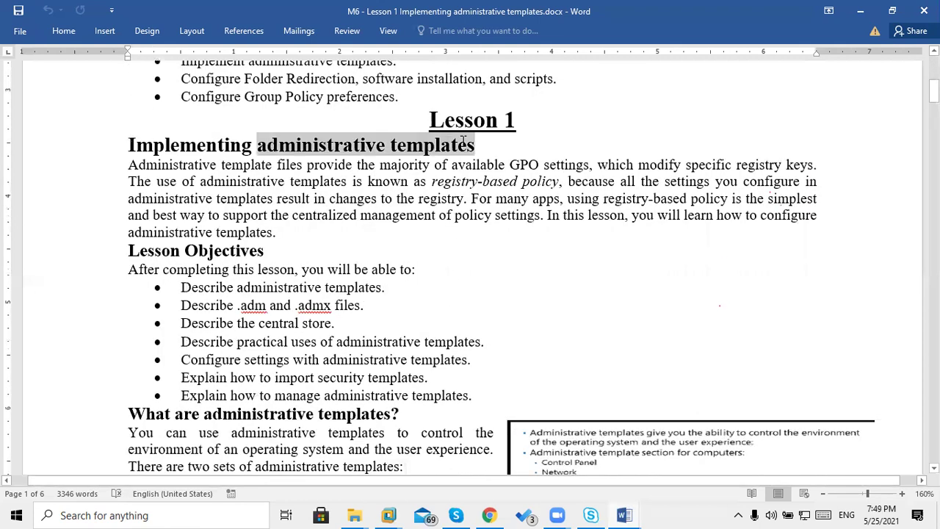
left_click(467, 145)
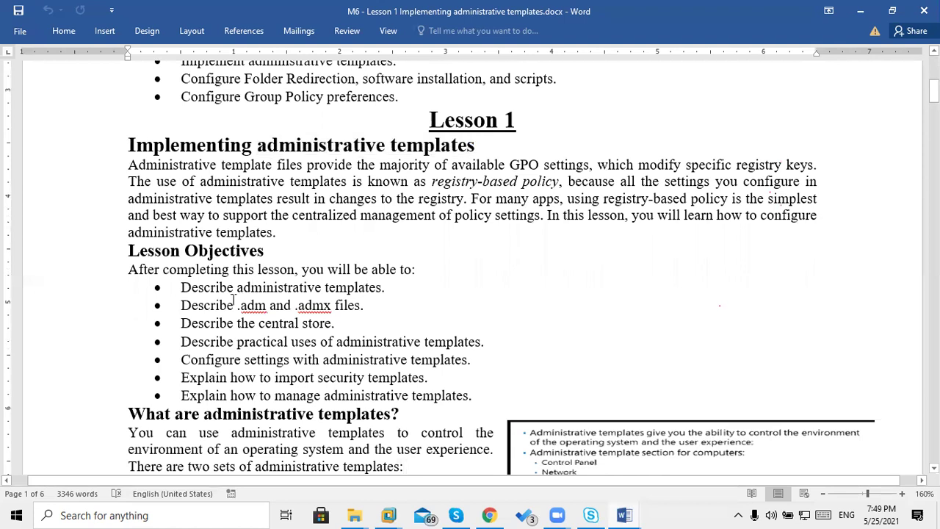
Select the "Describe .adm and .admx files" objective in the Lesson Objectives list, picking out the x of .admx along the way.
triple_click(367, 305)
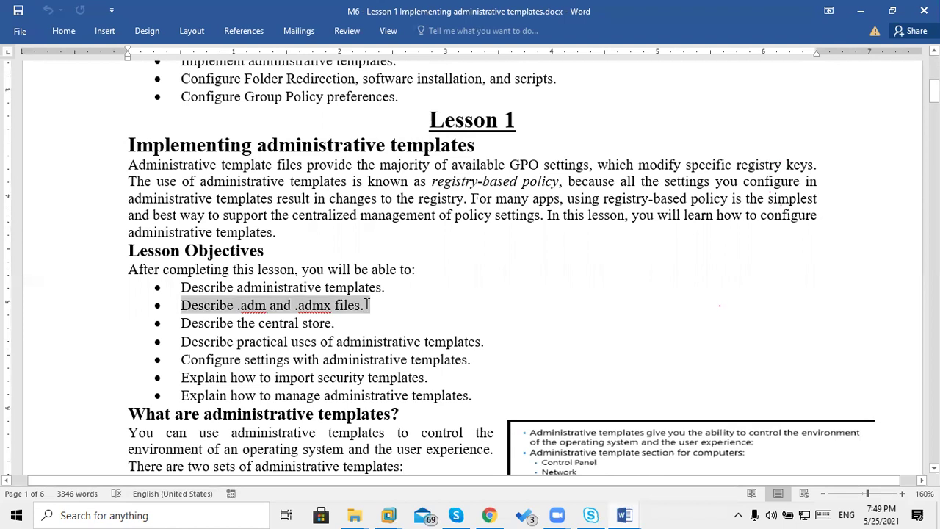
left_click(317, 305)
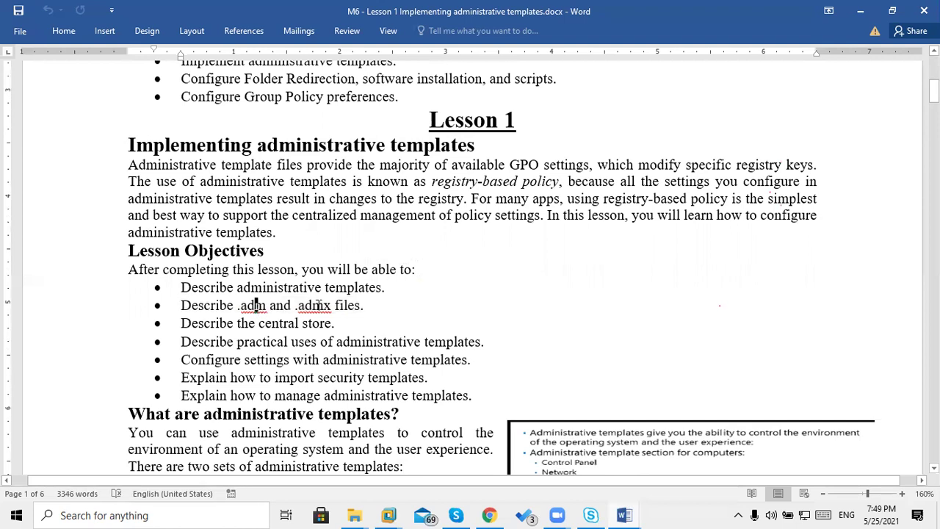
left_click_drag(323, 305, 332, 305)
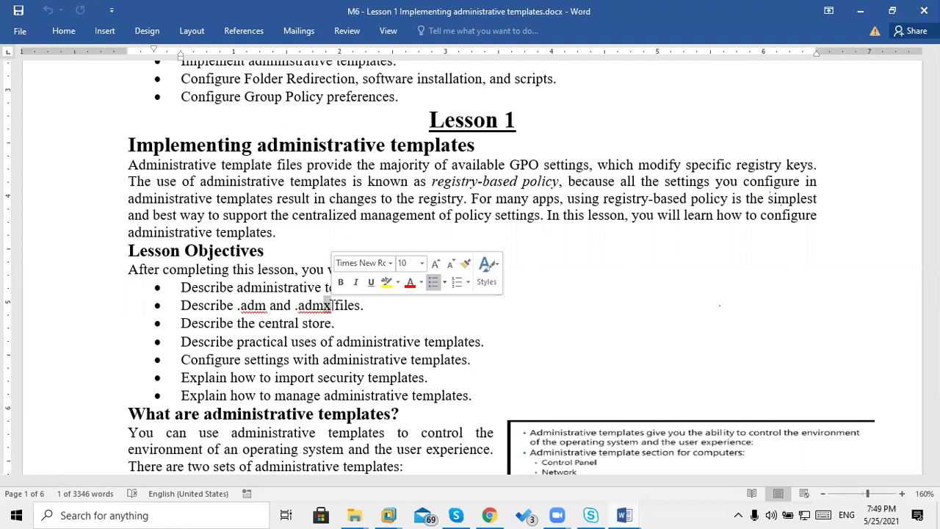
key("Down")
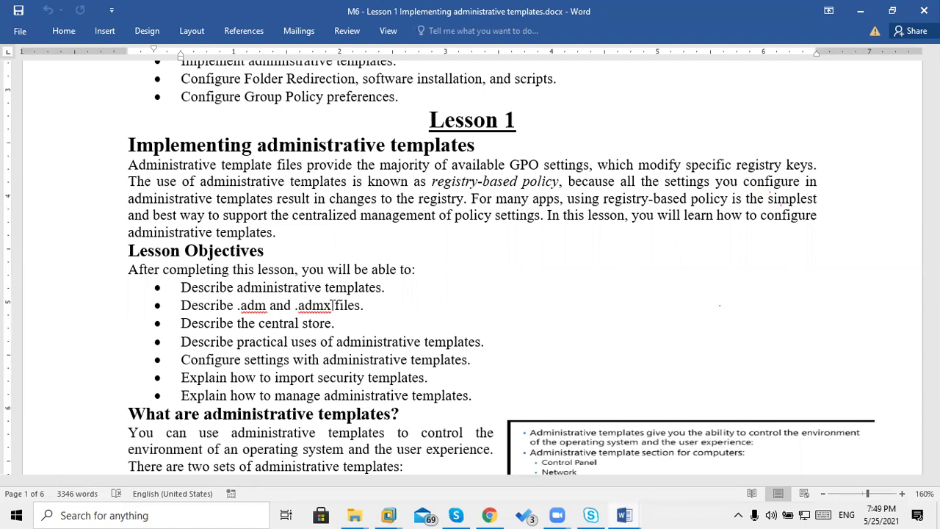
key("shift+Home")
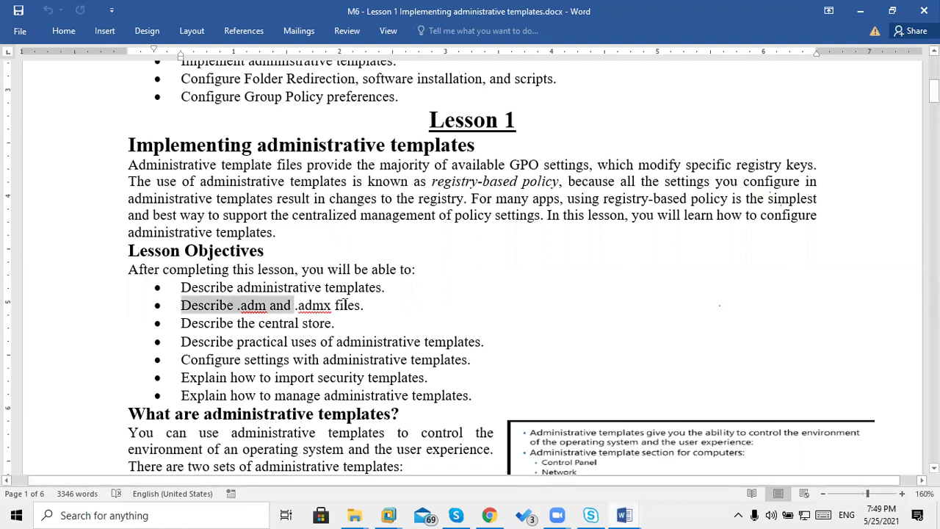
left_click_drag(344, 305, 365, 305)
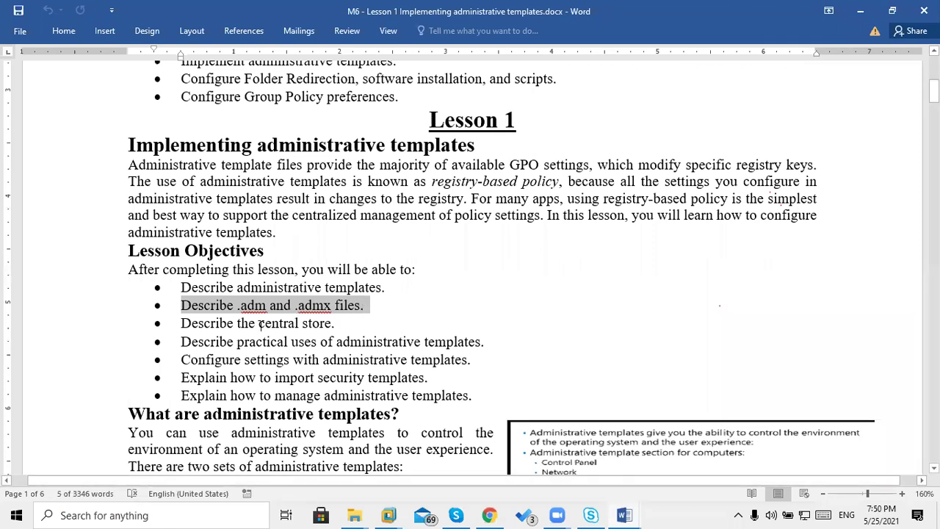
Select the remaining lesson objectives from the central store through importing security templates, and clear the selection.
left_click(273, 323)
left_click_drag(273, 323, 394, 390)
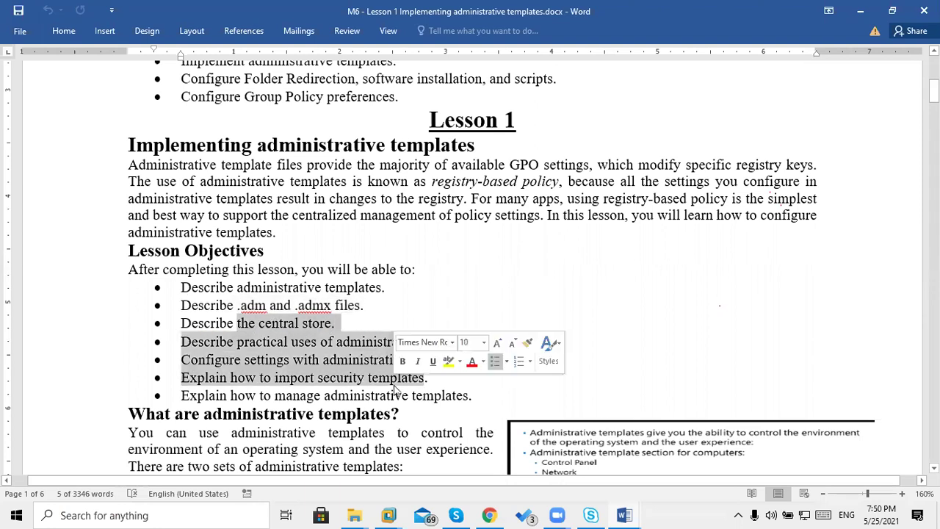
left_click(394, 389)
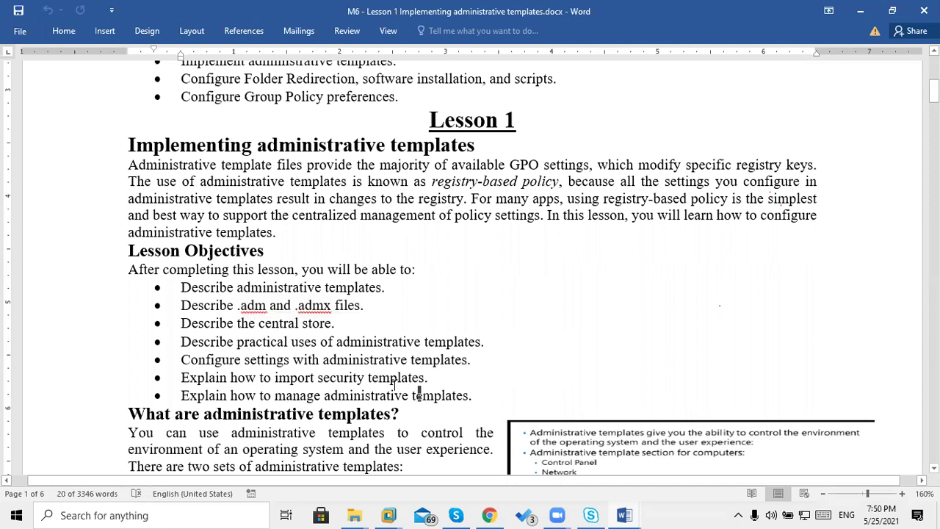
Examine the "What are administrative templates?" section, from its introduction through the table organizing the Administrative Templates node.
key("Down")
key("Down")
key("Down")
key("Down")
key("Down")
key("Down")
key("Down")
key("Down")
key("Down")
key("Down")
key("Down")
key("Down")
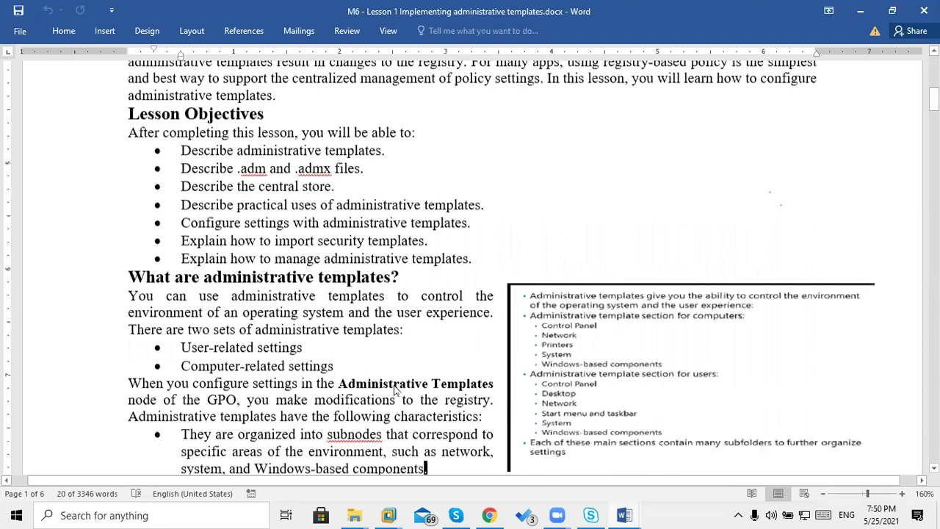
key("Down")
key("Down")
key("Down")
key("Down")
key("Down")
key("Down")
key("Down")
key("Down")
key("Down")
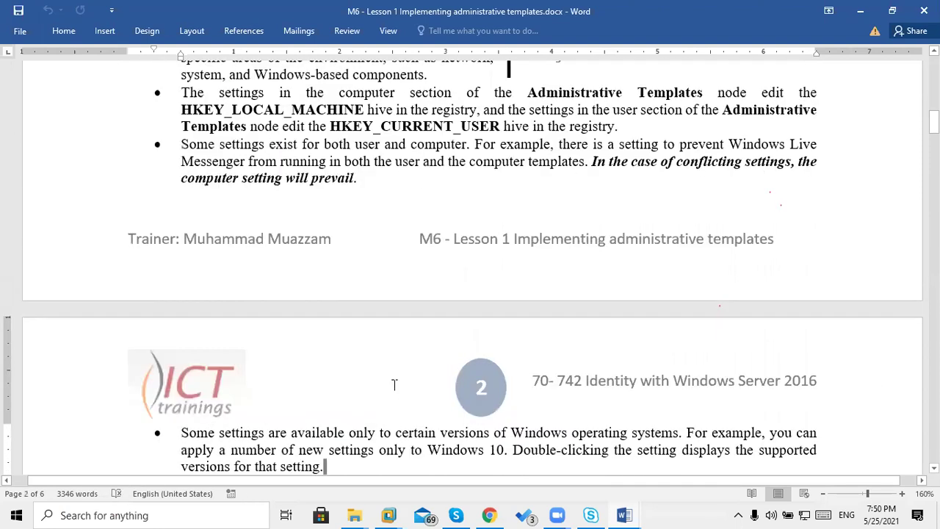
key("Down")
key("Down")
key("Down")
key("Down")
key("Down")
key("Down")
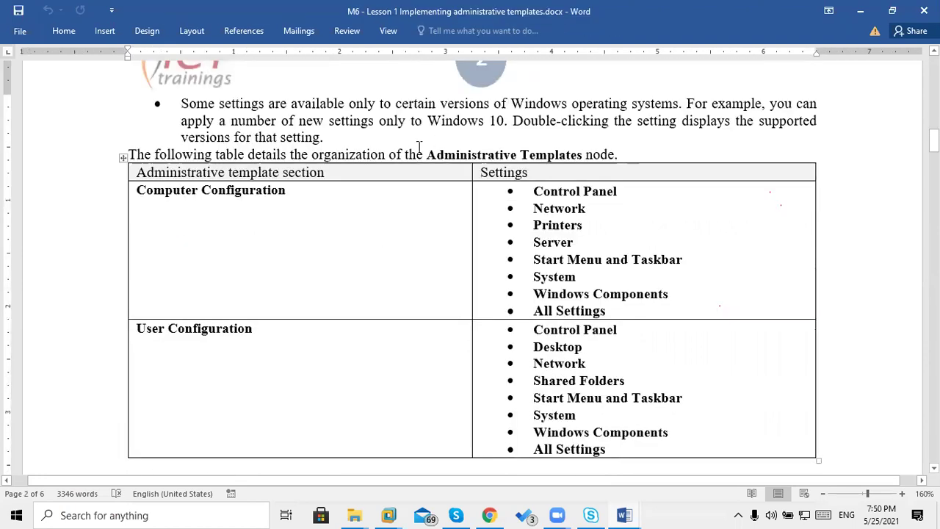
Select "Administrative Templates" in the table's introduction and the Computer Configuration settings from Control Panel to All Settings, and clear the selection.
left_click_drag(427, 154, 557, 155)
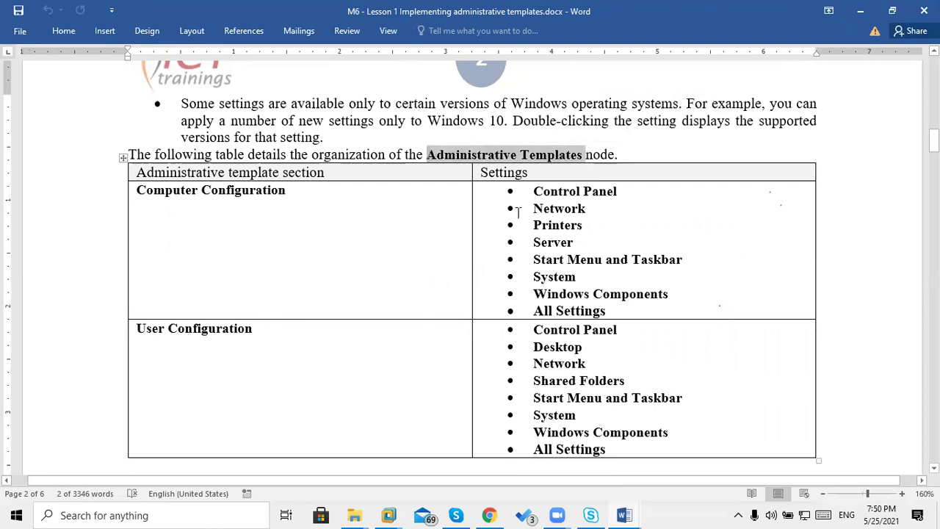
left_click_drag(536, 192, 668, 295)
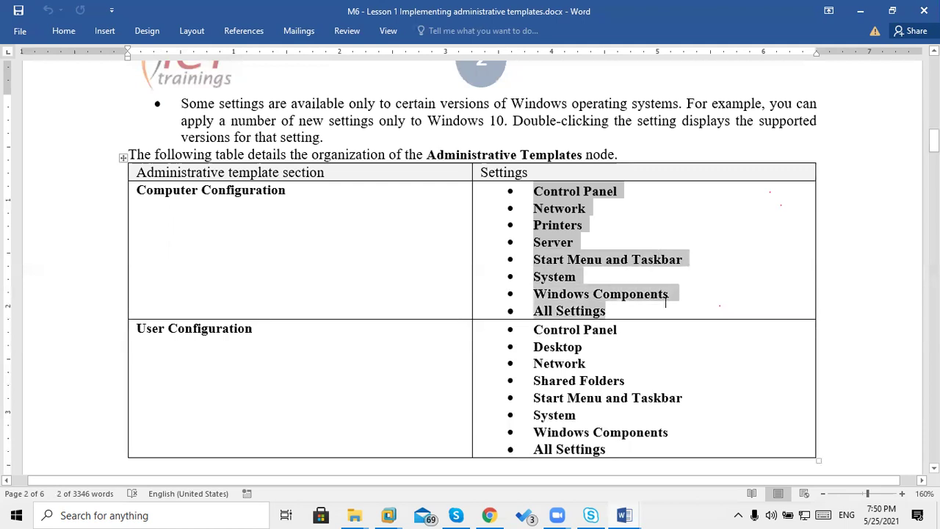
left_click(597, 345)
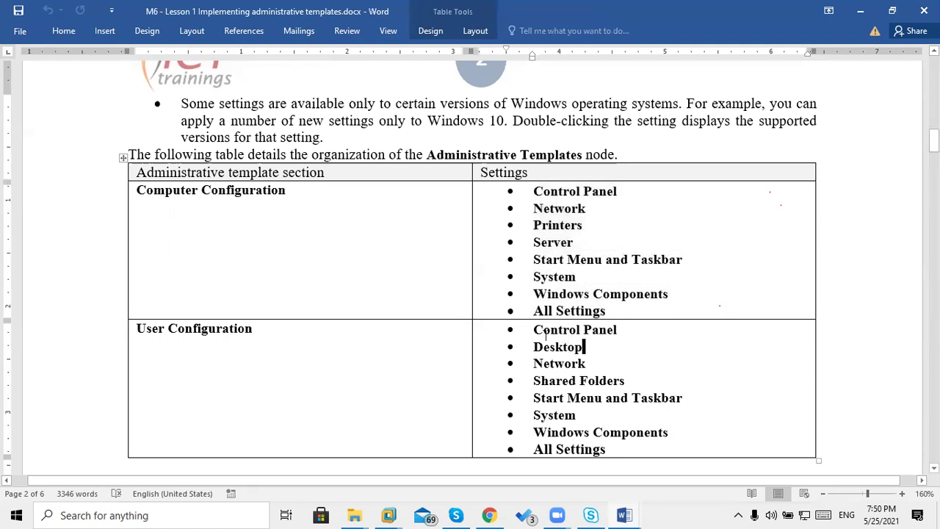
Compare the table's two settings lists by selecting Shared Folders, Server, and the User Configuration entries Desktop through Shared Folders, and clear the selection.
left_click_drag(535, 380, 629, 376)
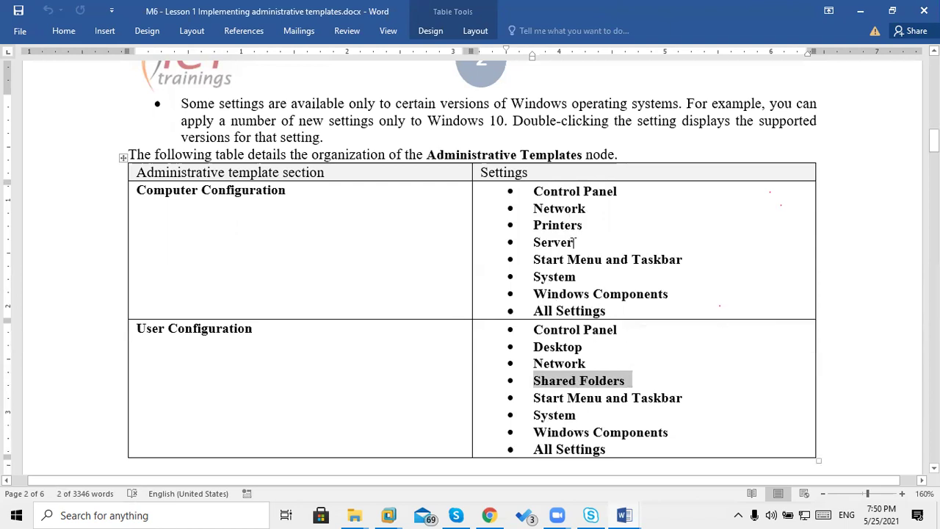
double_click(575, 241)
left_click_drag(540, 348, 597, 376)
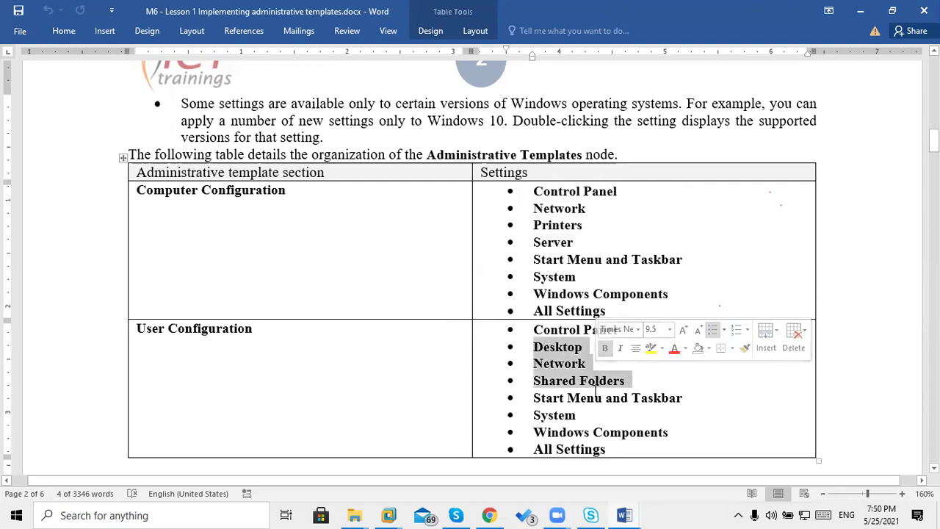
left_click(595, 394)
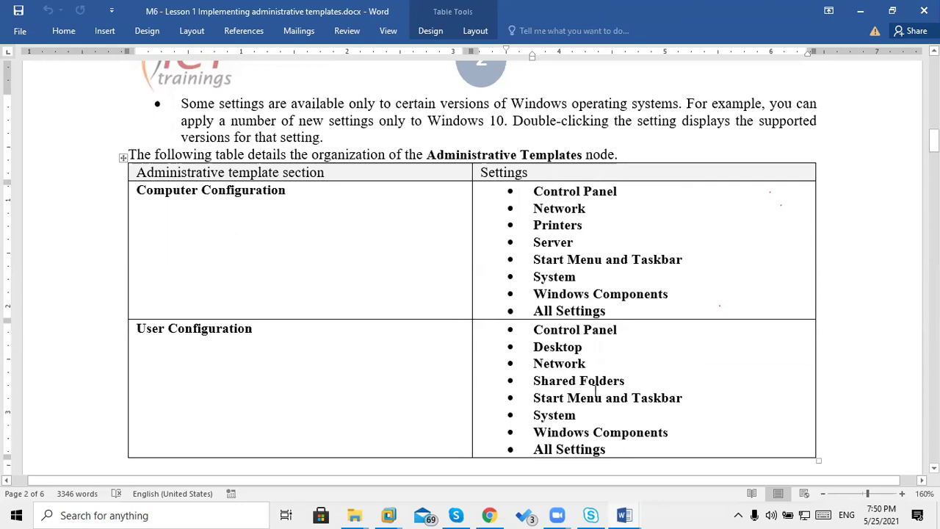
Go to "What are .adm and .admx files?" and select its paragraph from "Administrative Templates" through "number", clearing the selection when done.
left_click(595, 463)
scroll(594, 396, "down", 5)
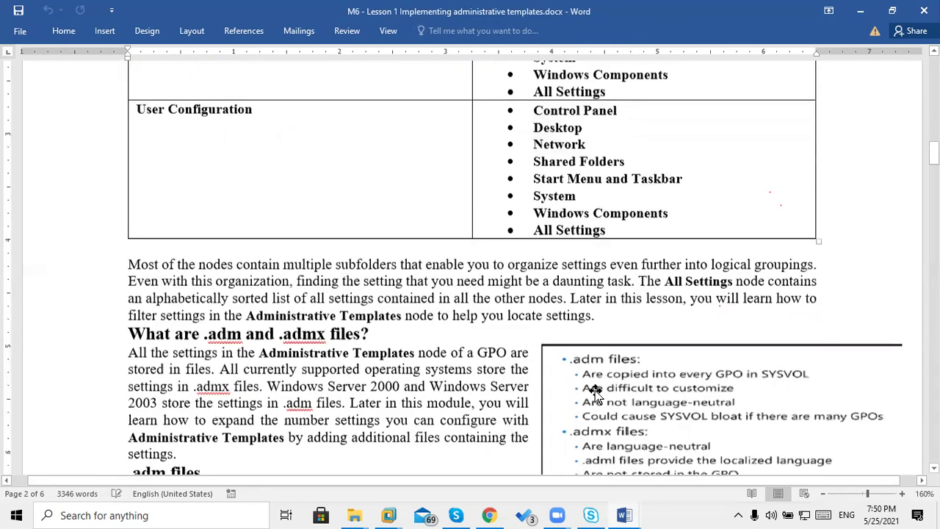
scroll(595, 394, "down", 2)
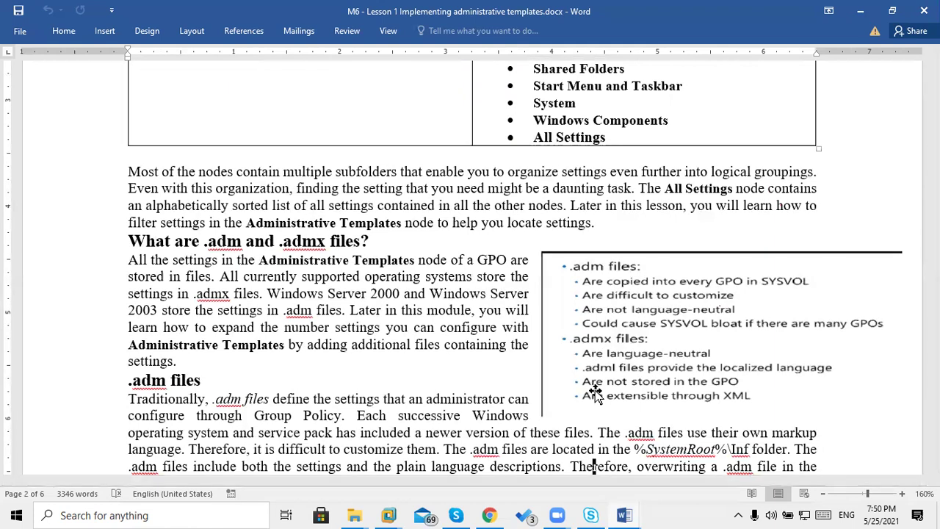
scroll(595, 394, "down", 2)
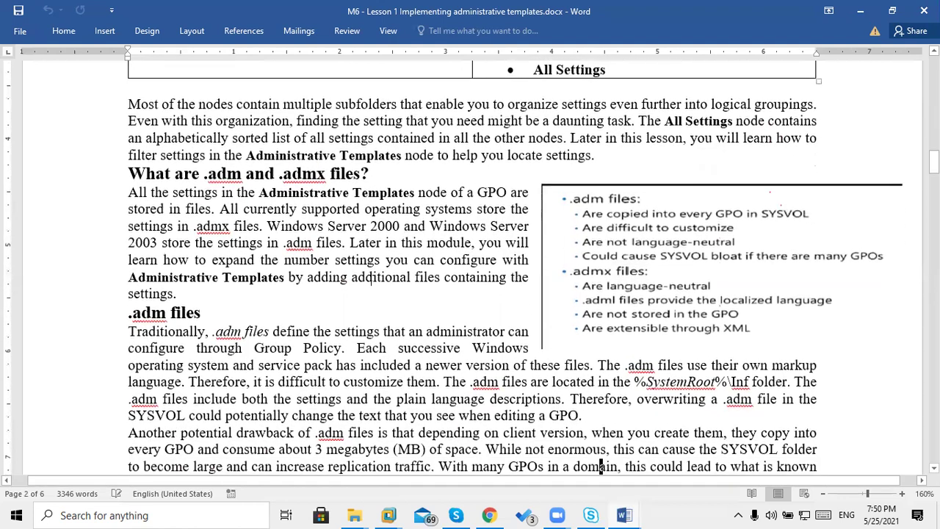
left_click_drag(260, 193, 467, 192)
left_click_drag(321, 213, 331, 259)
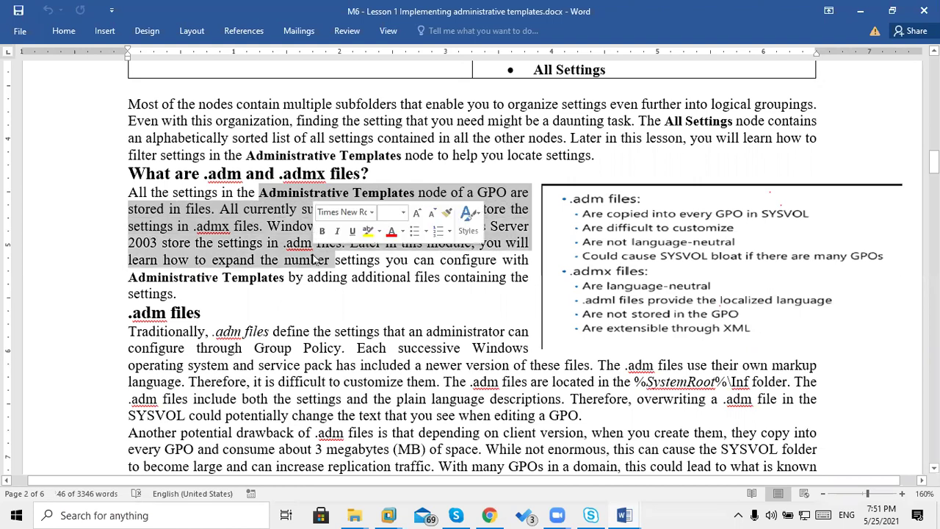
left_click(323, 345)
Review the .adm files section, selecting "the %SystemRoot" in the folder location and the word SYSVOL in the drawback paragraph.
key("Down")
key("Down")
key("Down")
key("Down")
key("Down")
key("Down")
key("Down")
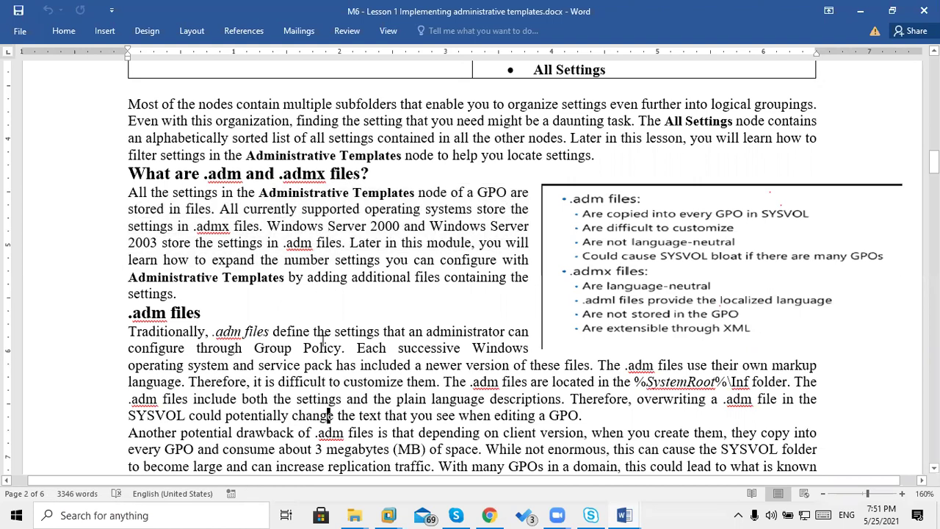
key("Down")
key("Down")
key("Down")
key("Down")
key("Down")
key("Down")
key("Down")
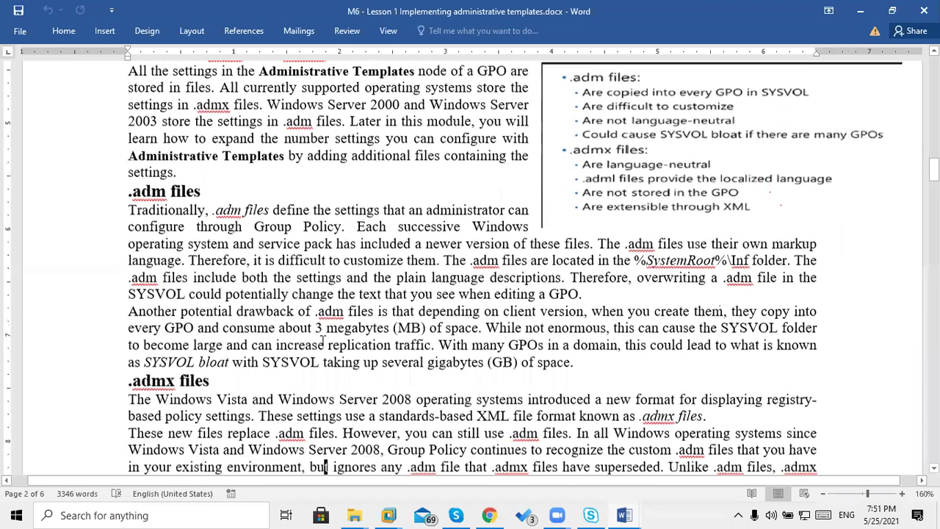
left_click_drag(612, 260, 715, 260)
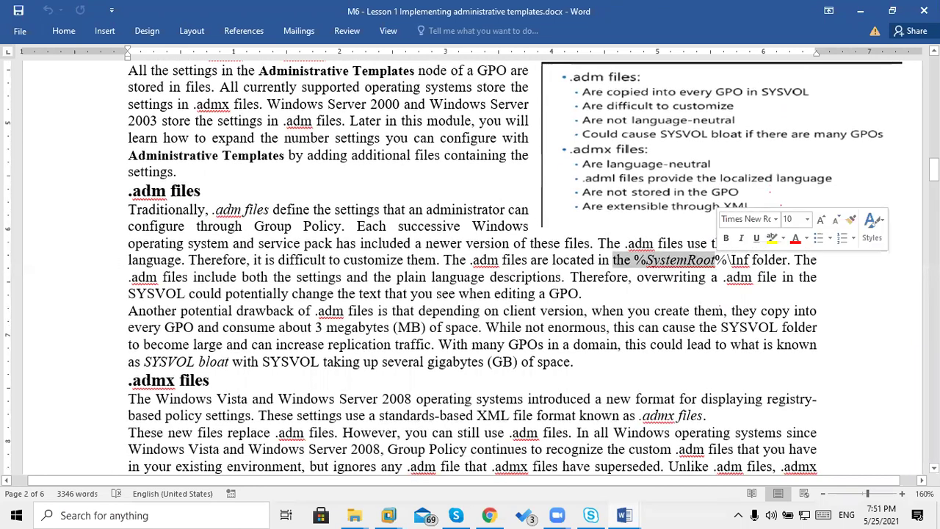
left_click(718, 276)
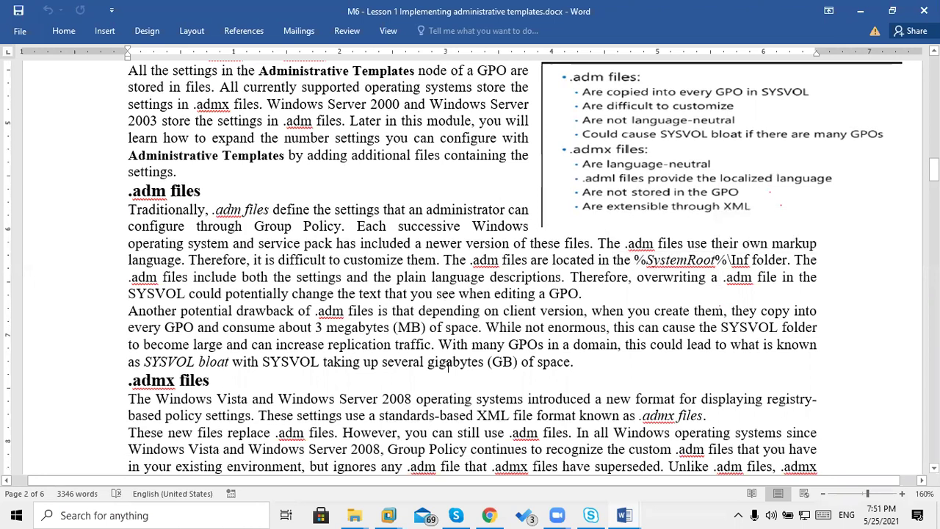
double_click(301, 361)
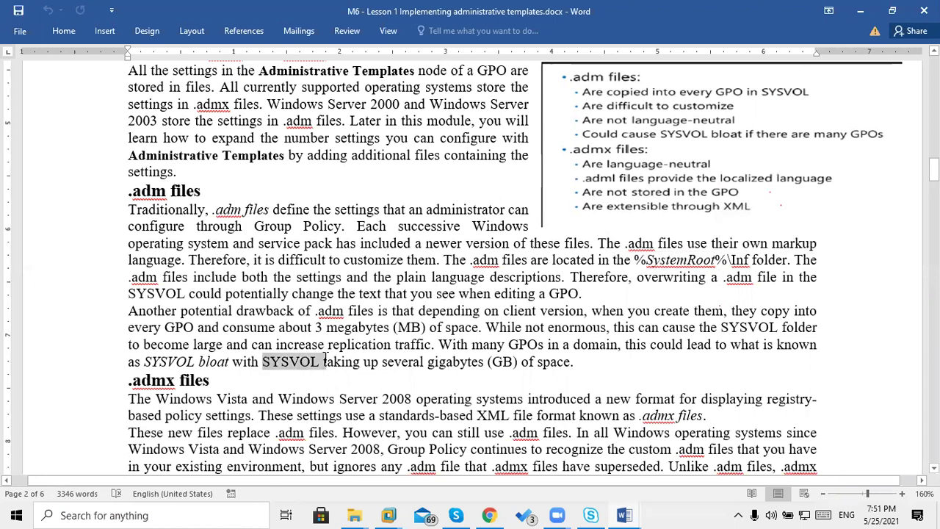
Read through the .admx files section to "Overview of the central store" and select "central store" in that heading.
key("Down")
key("Down")
key("Down")
key("Down")
key("Down")
key("Down")
key("Down")
key("Down")
key("Down")
key("Down")
key("Down")
key("Down")
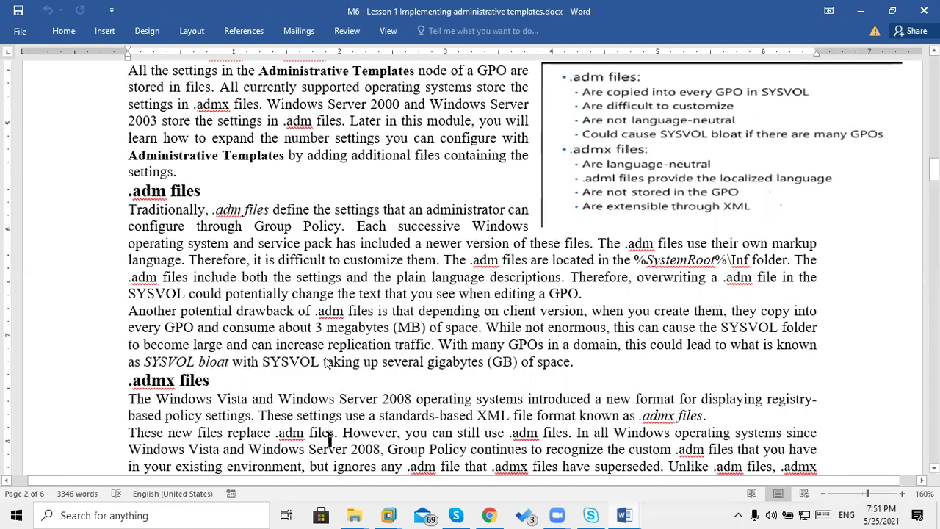
key("Down")
key("Down")
key("Down")
key("Down")
key("Down")
key("Down")
key("Down")
key("Down")
key("Down")
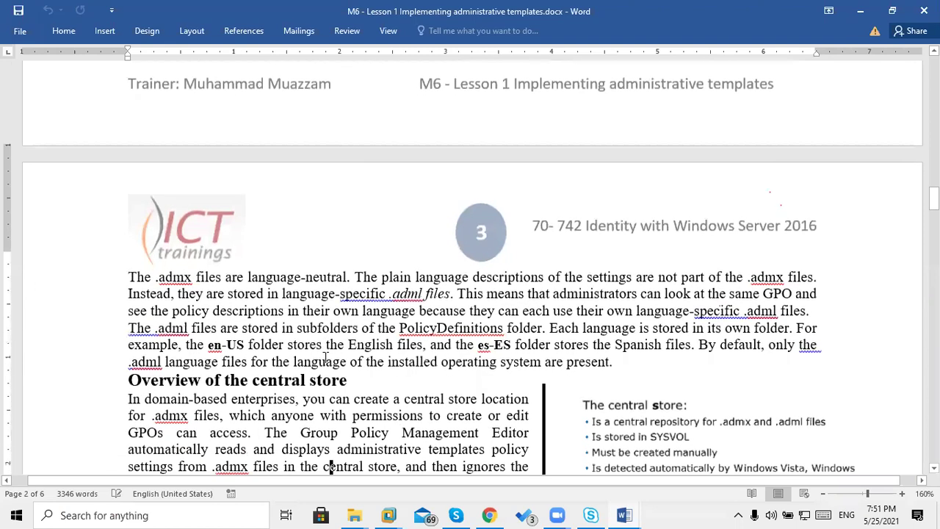
key("Down")
key("Down")
key("Down")
key("Down")
key("Down")
key("Down")
key("Down")
key("Down")
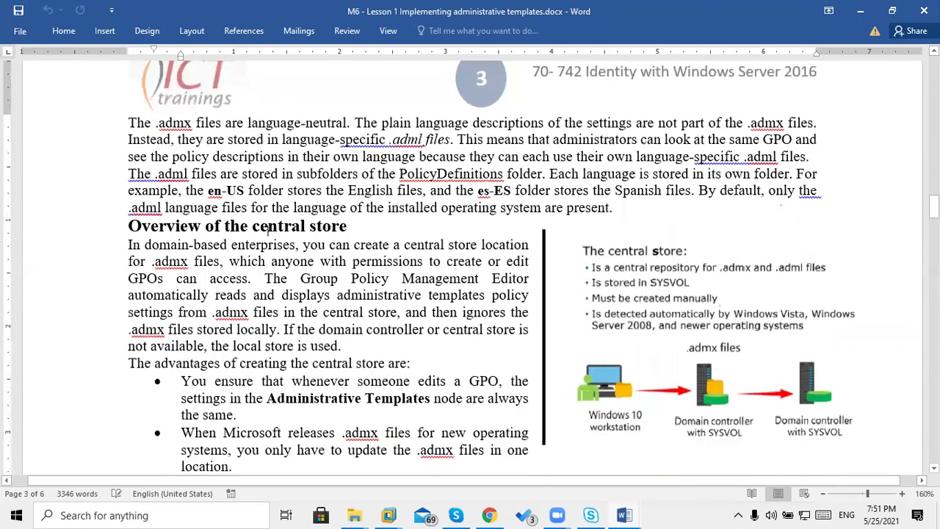
left_click_drag(252, 226, 366, 229)
Examine the central store overview, its advantages, and the instructions for creating the PolicyDefinitions folder.
key("Down")
key("Down")
key("Down")
key("Down")
key("Down")
key("Down")
key("Down")
key("Down")
key("Down")
key("Down")
key("Down")
key("Down")
key("Down")
key("Down")
key("Down")
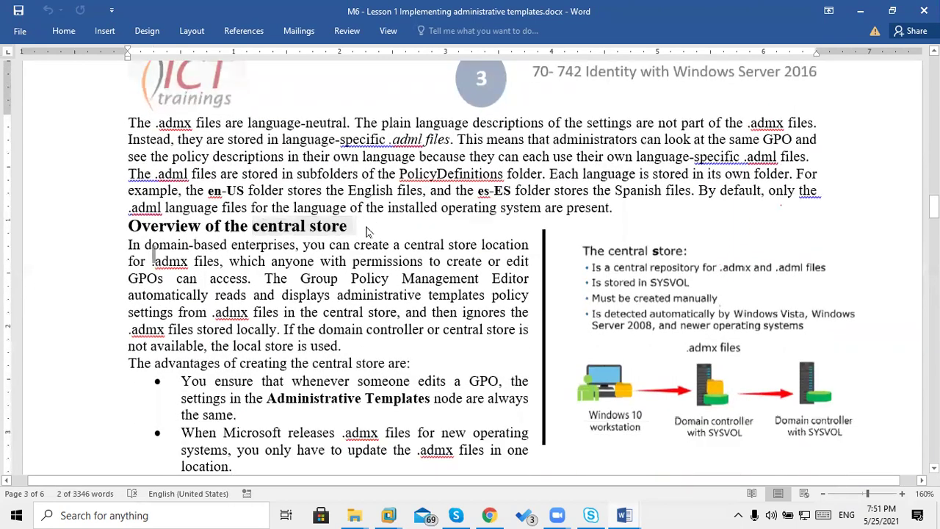
key("Down")
key("Down")
key("Down")
key("Down")
key("Down")
key("Down")
key("Down")
key("Down")
key("Down")
key("Down")
key("Down")
key("Down")
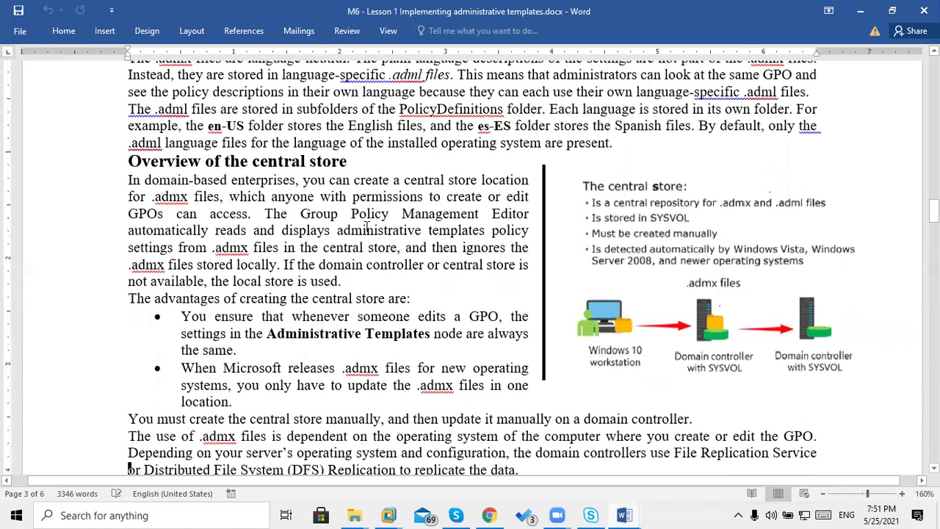
key("Down")
key("Down")
key("Down")
key("Down")
key("Down")
key("Down")
key("Down")
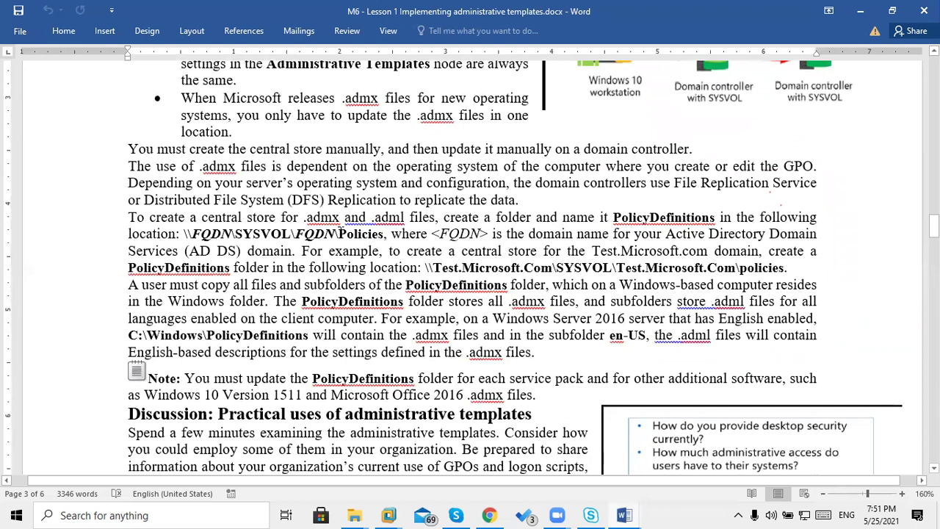
Select "Policies" in the central store location and the example path \\Test.Microsoft.Com\SYSVOL\Test.Microsoft.Com\policies.
left_click_drag(340, 233, 391, 242)
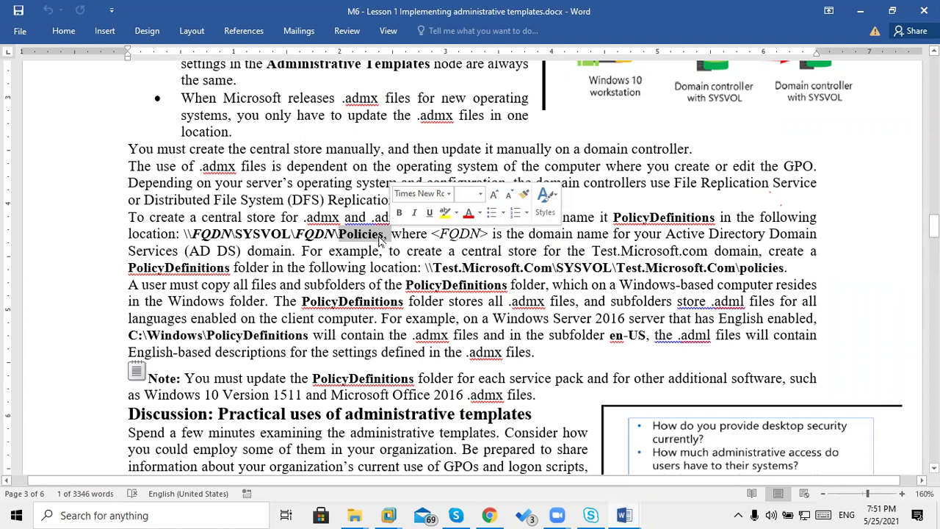
left_click(400, 266)
left_click_drag(384, 284, 501, 286)
left_click(431, 268)
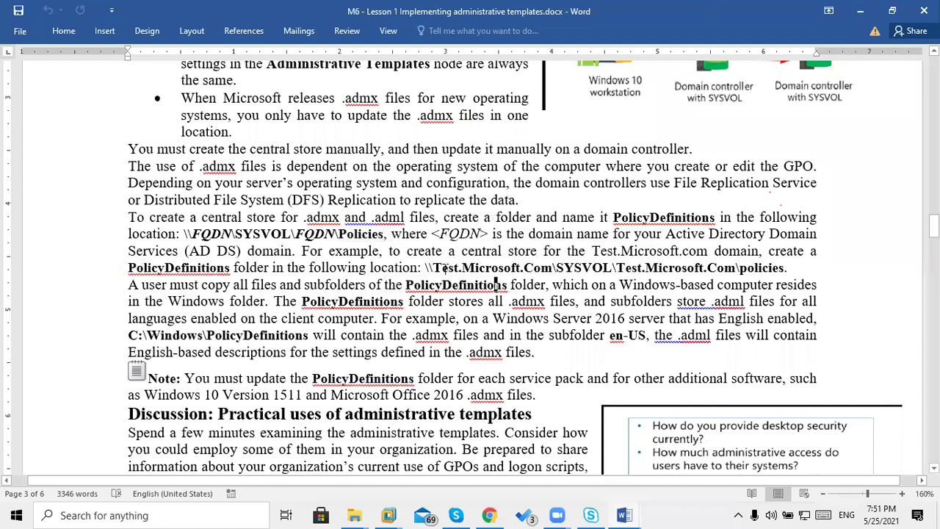
left_click_drag(426, 268, 763, 261)
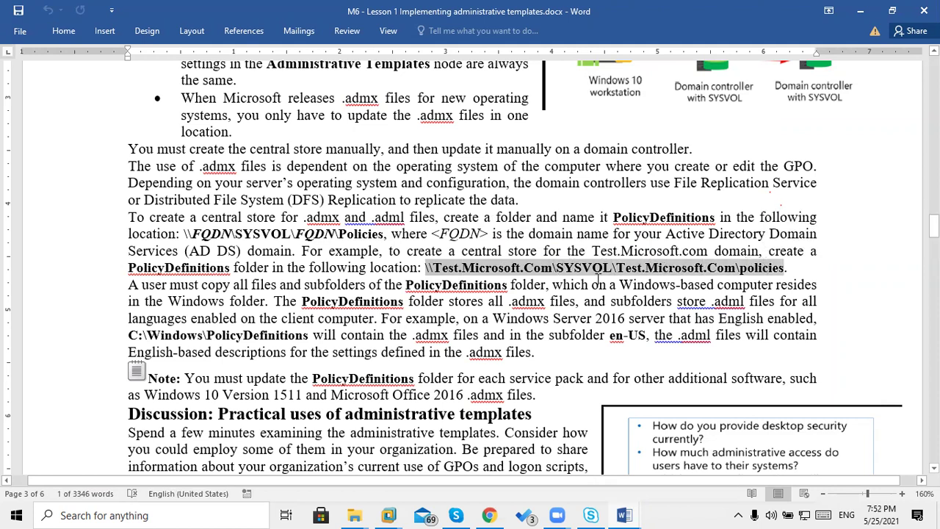
Select "the PolicyDefinitions" and C:\Windows\PolicyDefinitions in the paragraph on copying files, plus "The PolicyDefinitions" in its second sentence.
left_click_drag(403, 284, 500, 292)
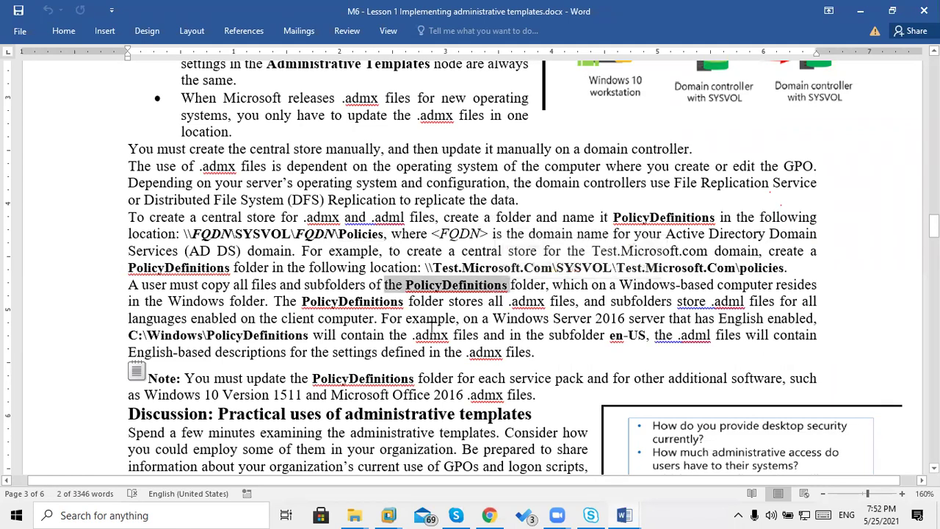
left_click_drag(190, 337, 263, 340)
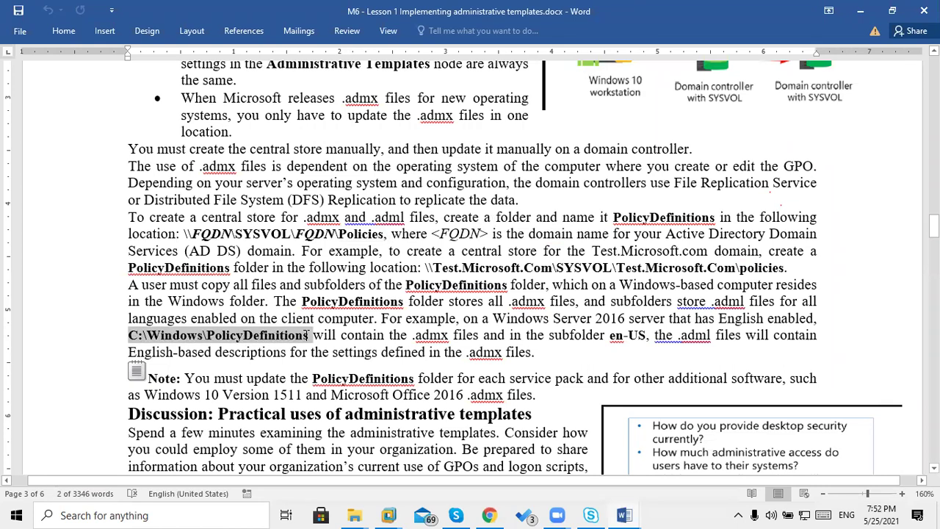
left_click_drag(305, 335, 309, 337)
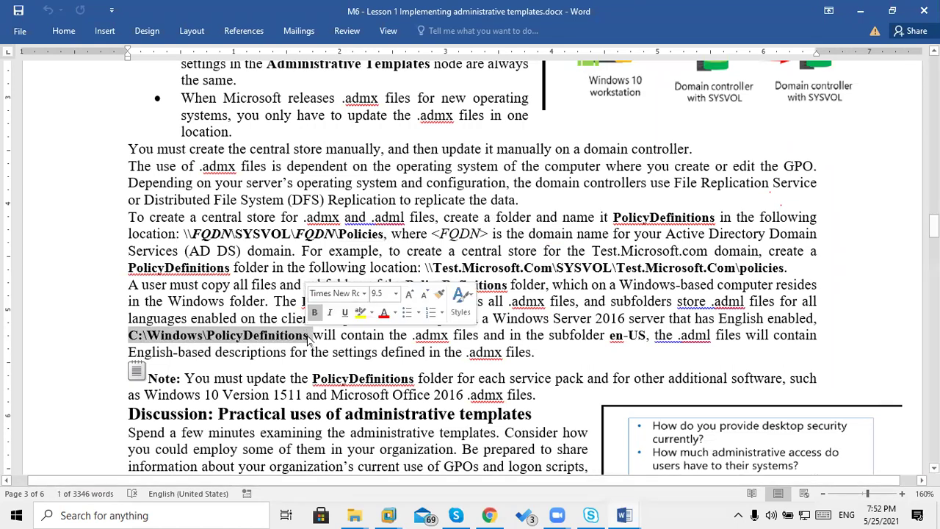
left_click(309, 336)
left_click_drag(299, 301, 376, 310)
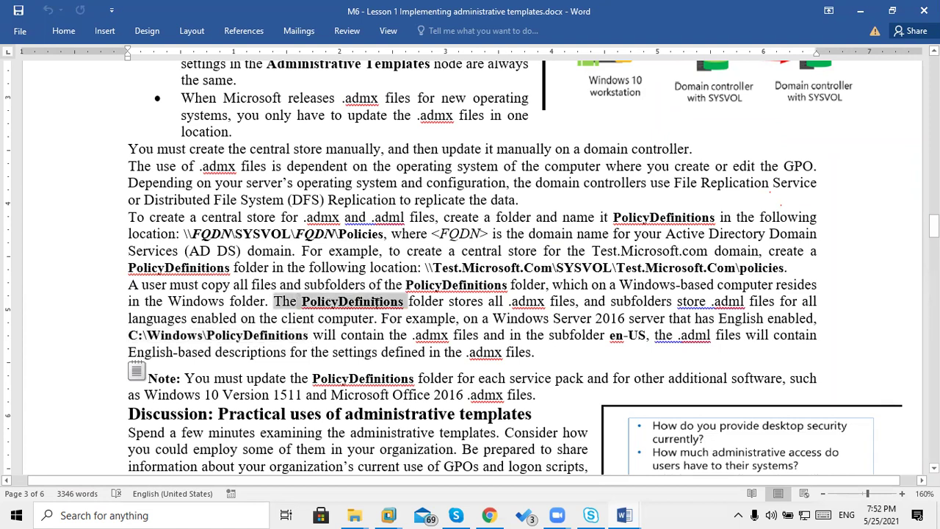
left_click(376, 307)
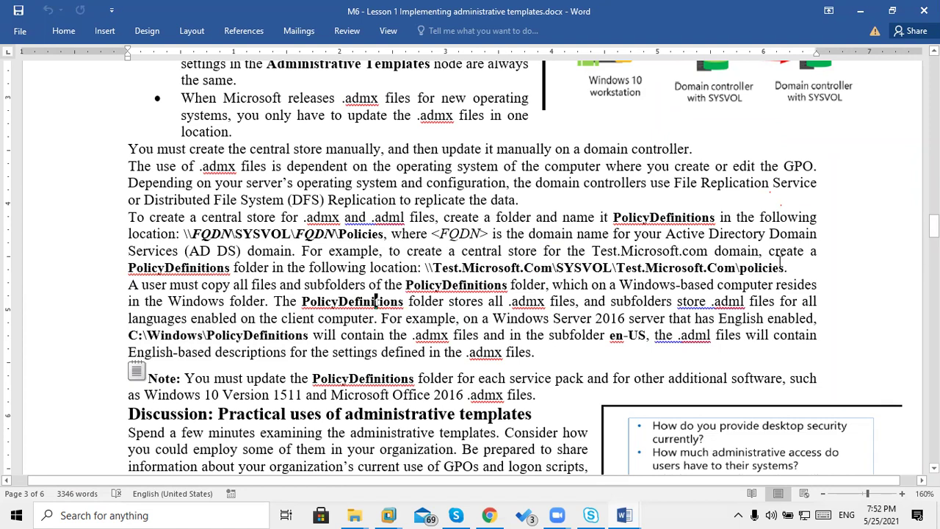
Select the example central store location \\Test.Microsoft.Com\SYSVOL\Test.Microsoft.Com\policies and part of PolicyDefinitions in the C:\Windows path.
left_click_drag(782, 264, 741, 257)
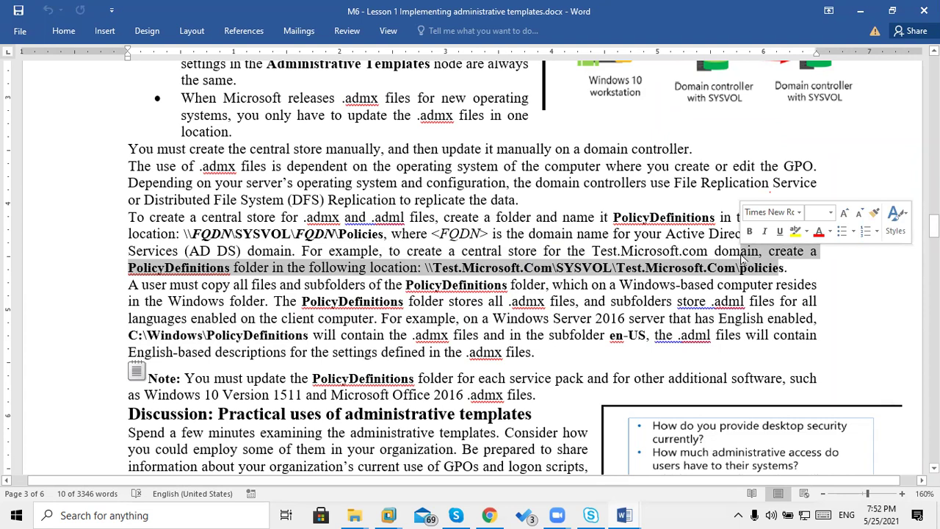
left_click(678, 288)
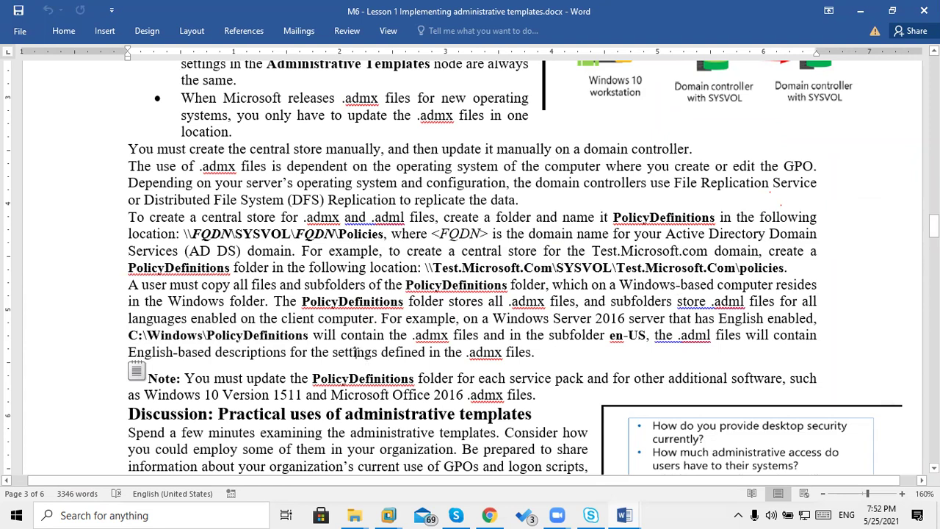
left_click_drag(309, 332, 225, 333)
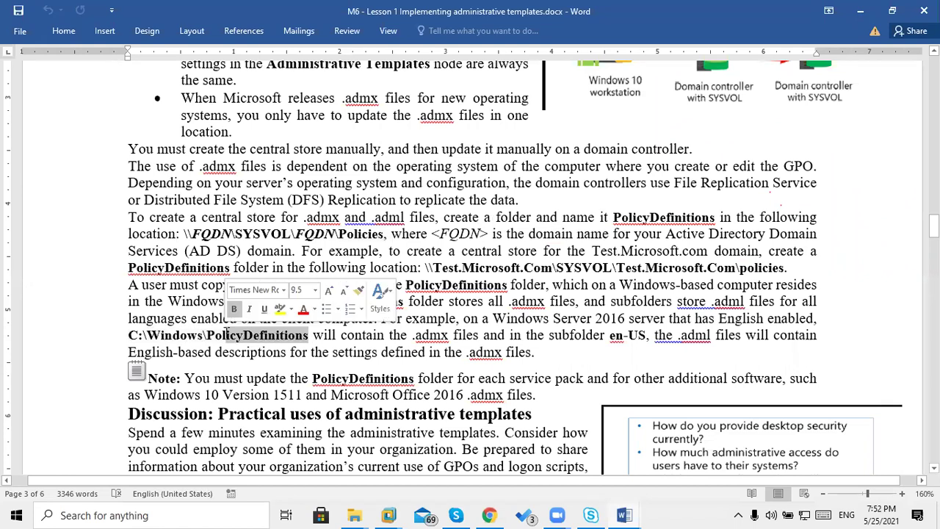
left_click(226, 334)
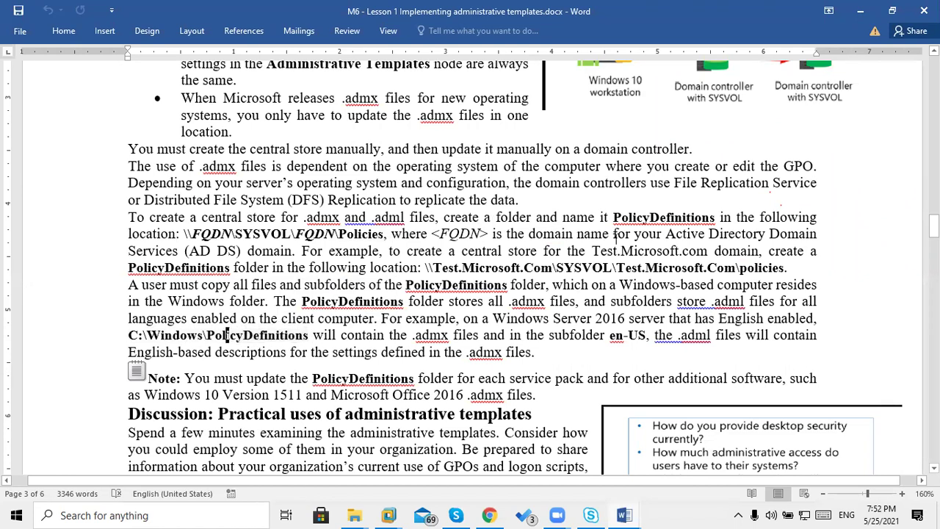
left_click_drag(418, 267, 760, 268)
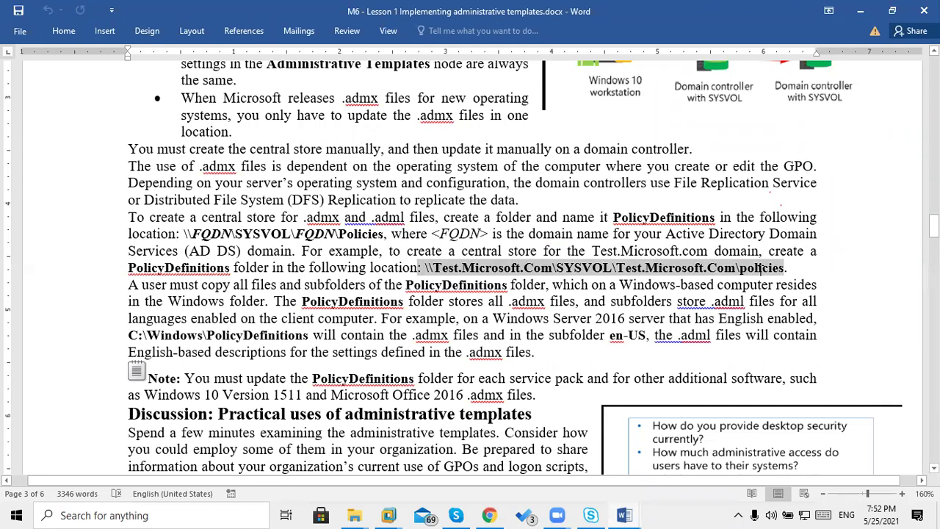
left_click(601, 334)
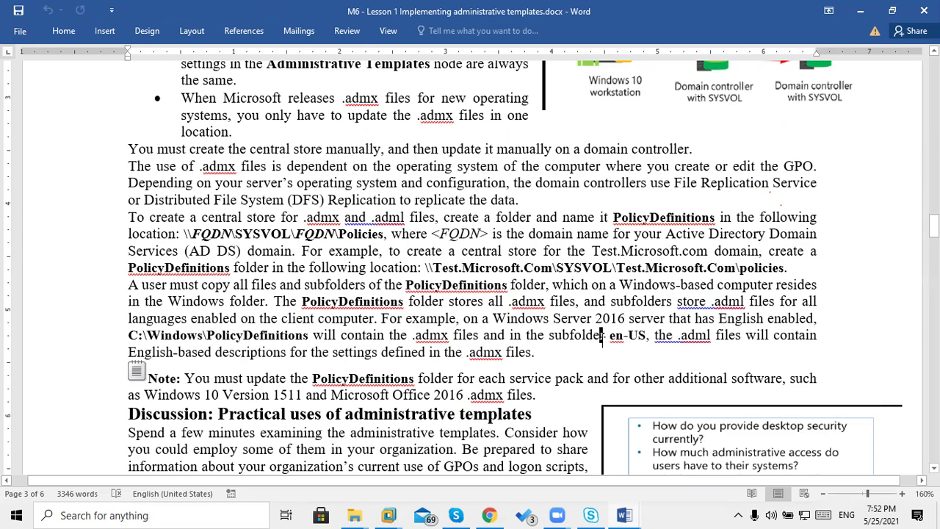
Examine the practical uses discussion and the introduction to configuring an administrative template setting, up to the policy states on page 4.
scroll(601, 335, "down", 5)
scroll(602, 344, "down", 10)
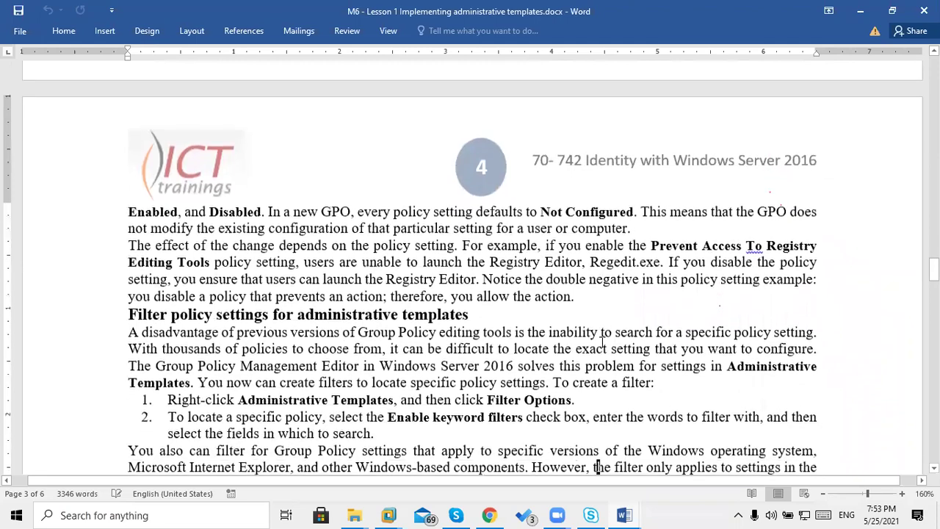
scroll(602, 342, "down", 3)
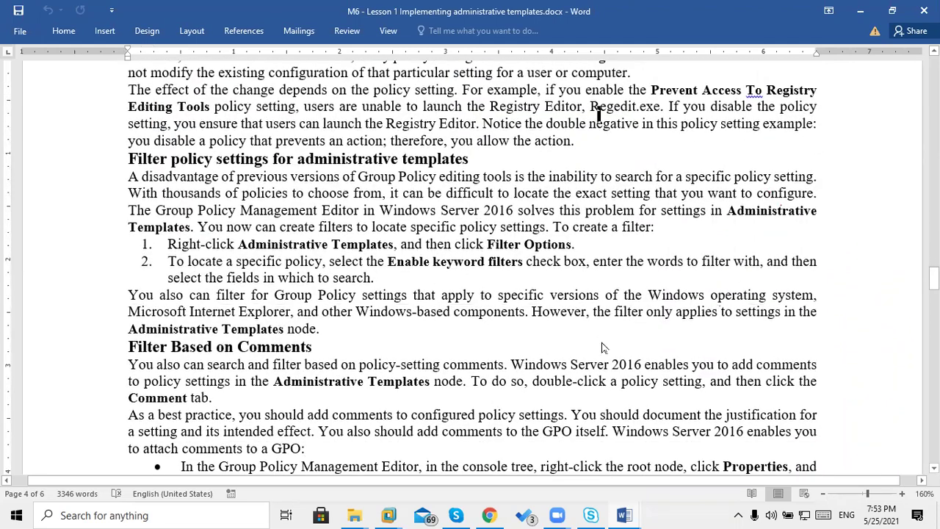
scroll(602, 347, "up", 9)
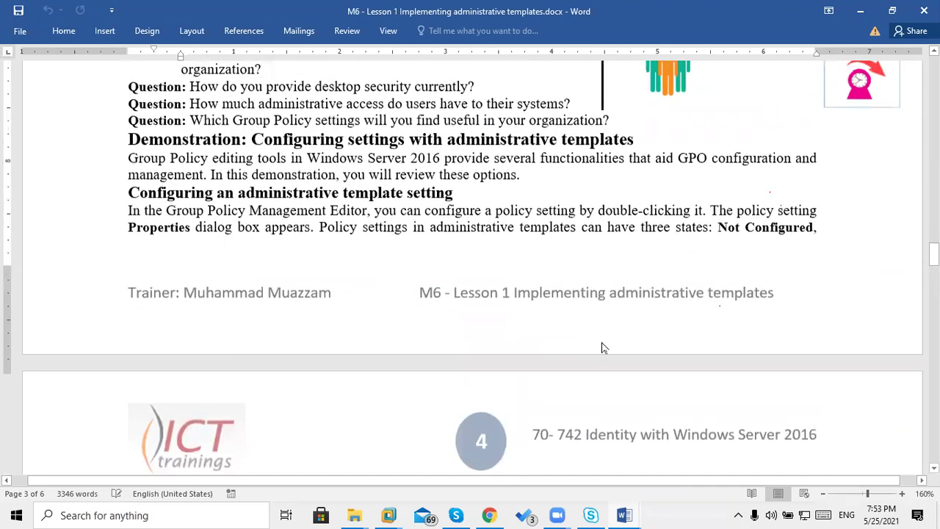
scroll(602, 346, "up", 3)
scroll(602, 343, "up", 1)
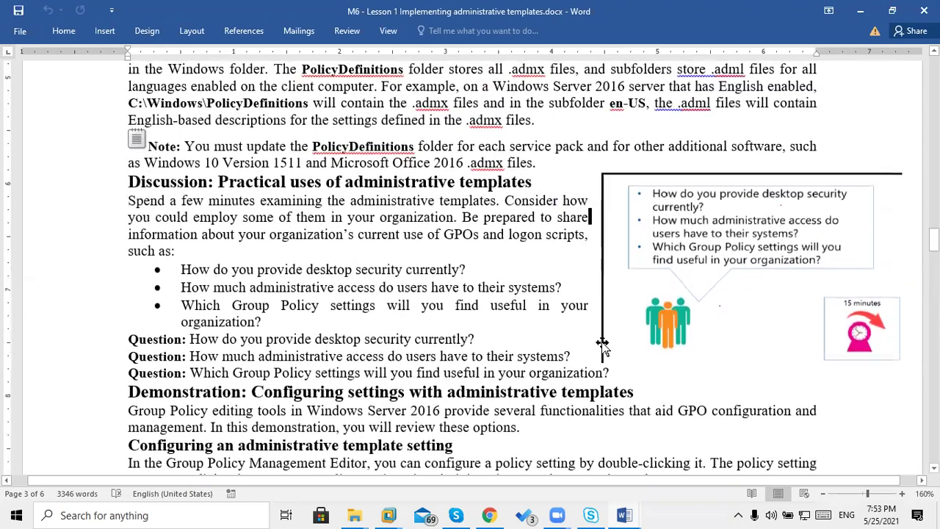
scroll(602, 343, "down", 5)
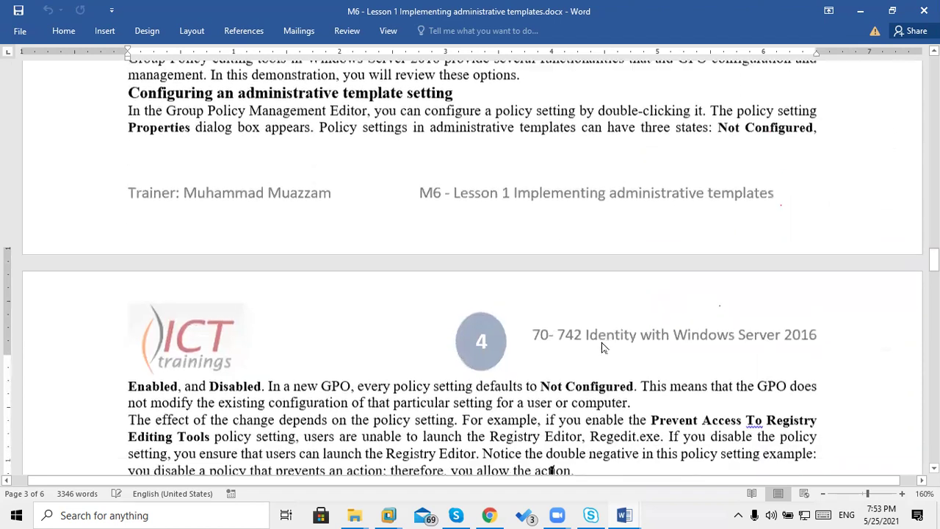
scroll(602, 347, "down", 3)
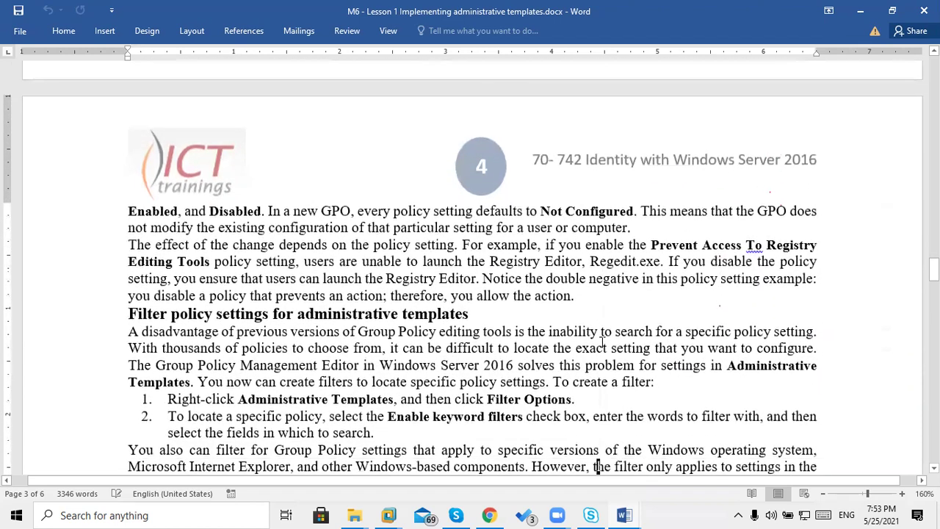
Select the policy states Enabled and Disabled and the first part of Not Configured in the page 4 text.
double_click(157, 195)
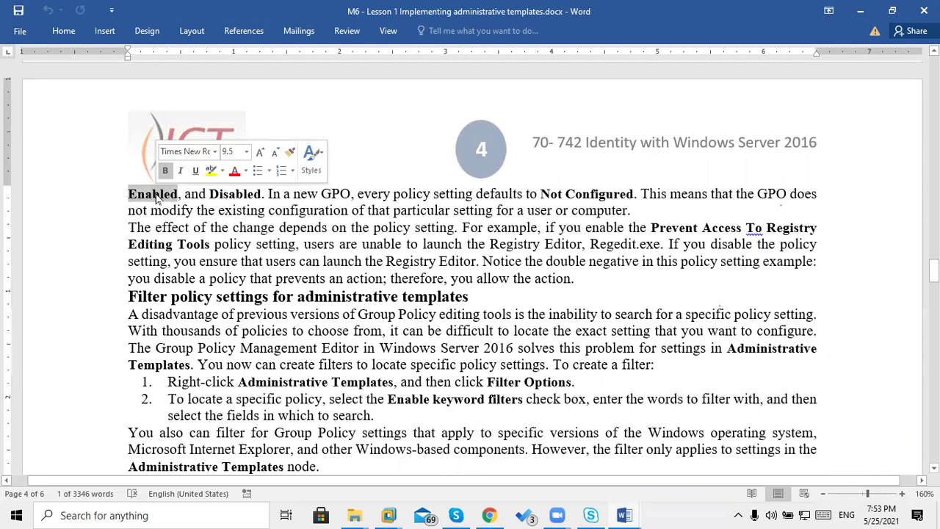
double_click(232, 192)
left_click_drag(540, 192, 594, 194)
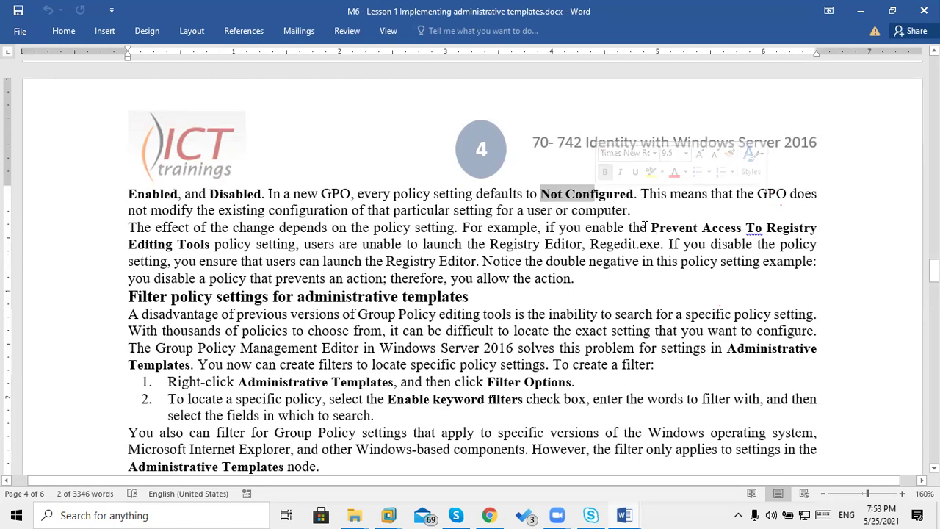
Select "the Prevent Access To Registry", Regedit and Registry Editor in the policy effect example.
left_click_drag(638, 228, 798, 230)
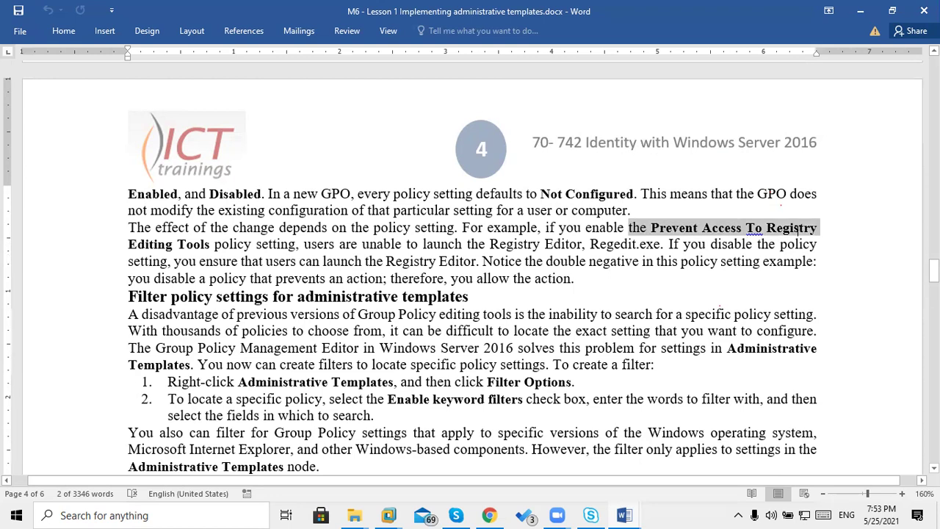
left_click_drag(798, 230, 636, 244)
double_click(605, 245)
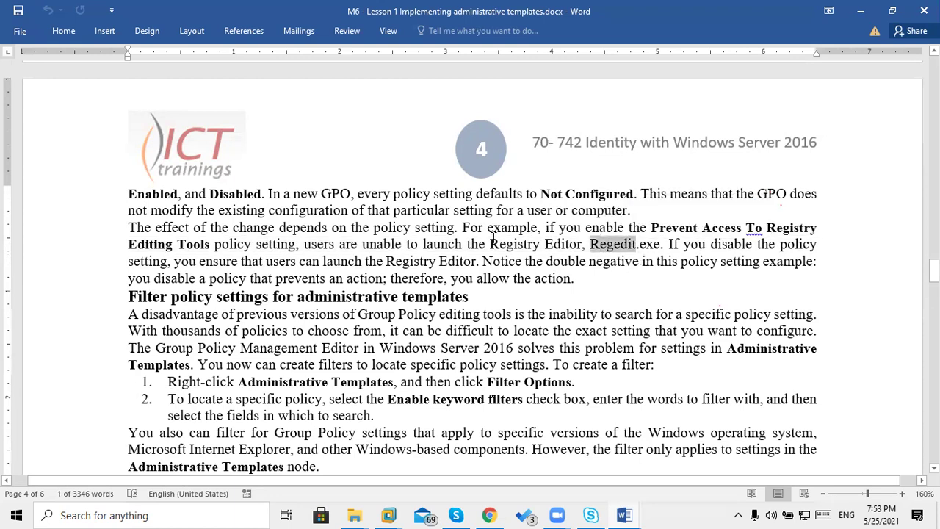
left_click_drag(489, 245, 579, 246)
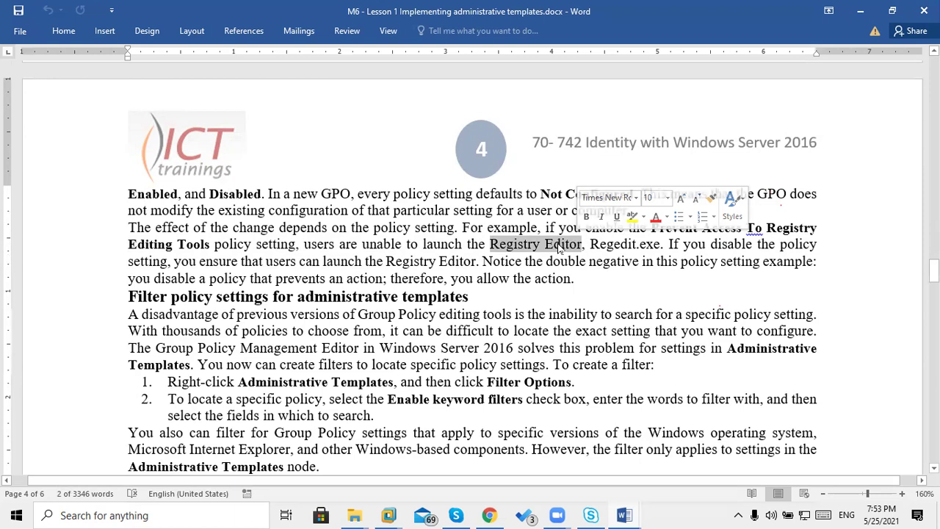
left_click(560, 250)
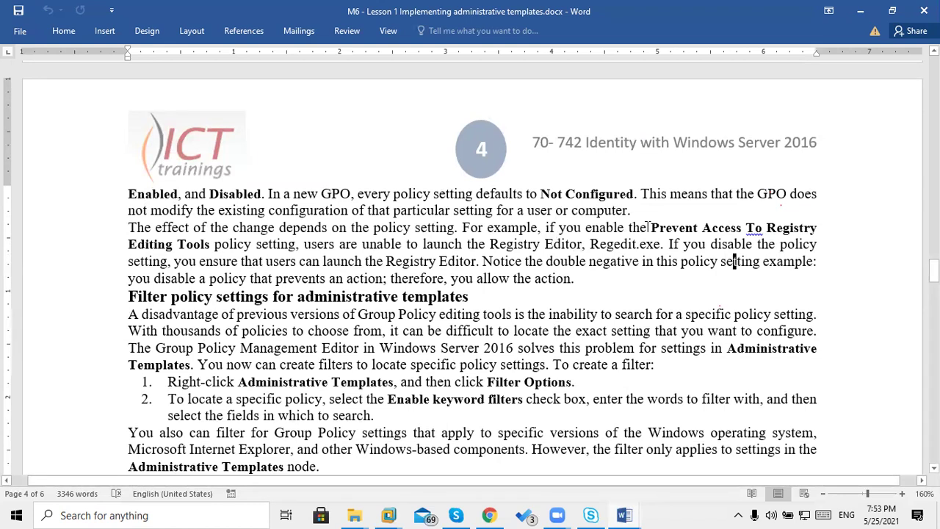
Select the full policy name "Prevent Access To Registry Editing Tools" and the word Configured in the default state sentence.
left_click_drag(647, 227, 802, 228)
left_click_drag(483, 252, 210, 241)
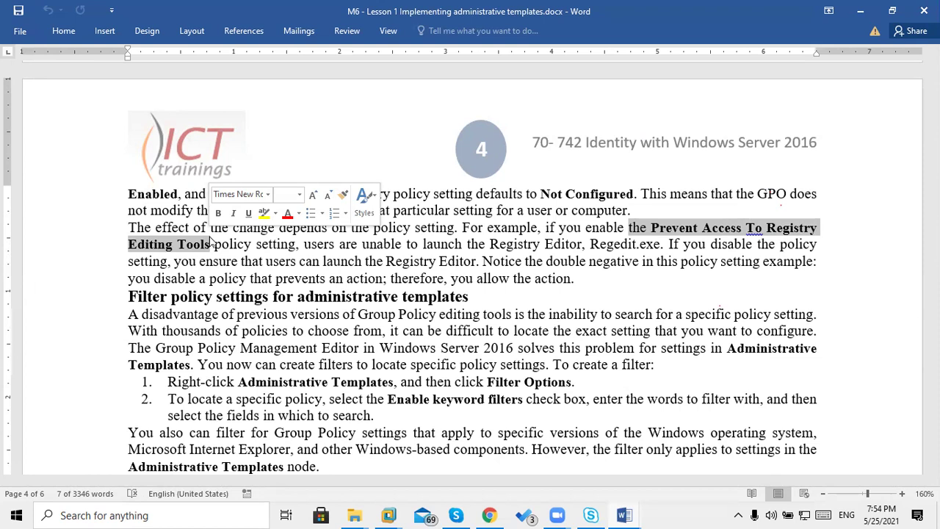
left_click(211, 243)
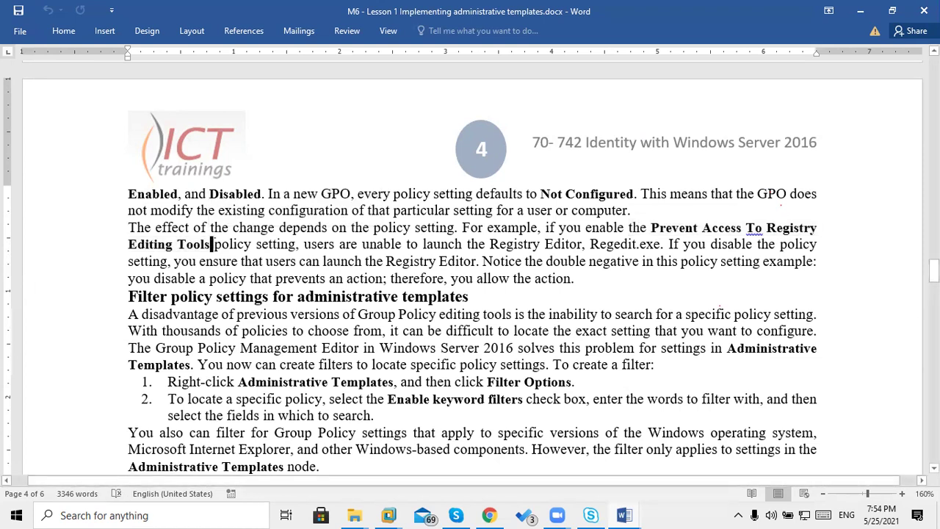
double_click(568, 193)
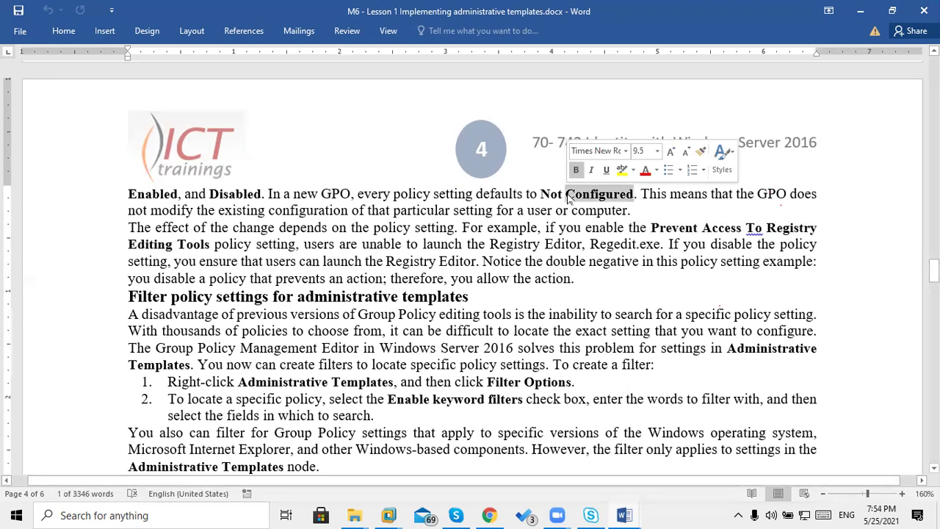
left_click(484, 278)
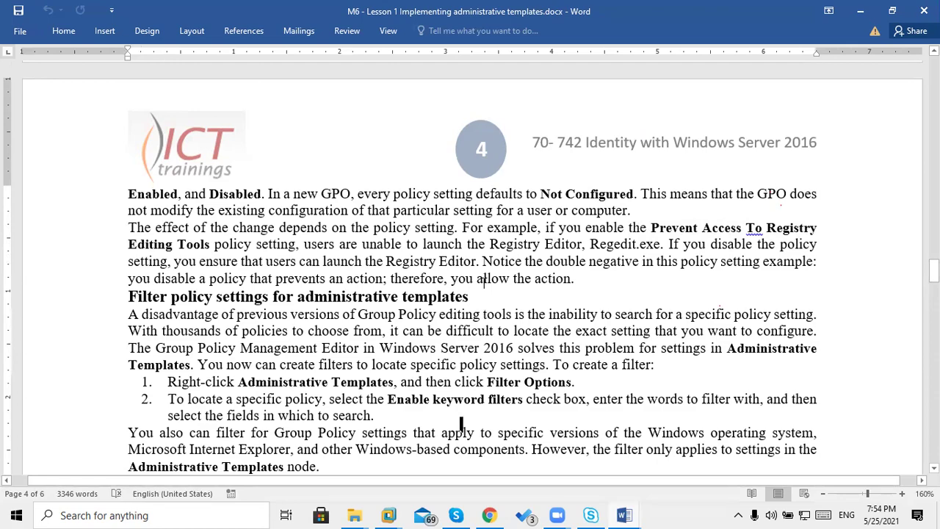
Read through the filter policy settings and "Filter Based on Comments" sections to "How to copy GPO settings".
scroll(470, 440, "down", 5)
key("Down")
key("Down")
key("Down")
key("Down")
key("Down")
key("Down")
key("Down")
key("Down")
key("Down")
key("Down")
key("Down")
key("Down")
key("Down")
key("Down")
key("Down")
key("Down")
key("Down")
key("Down")
key("Down")
key("Down")
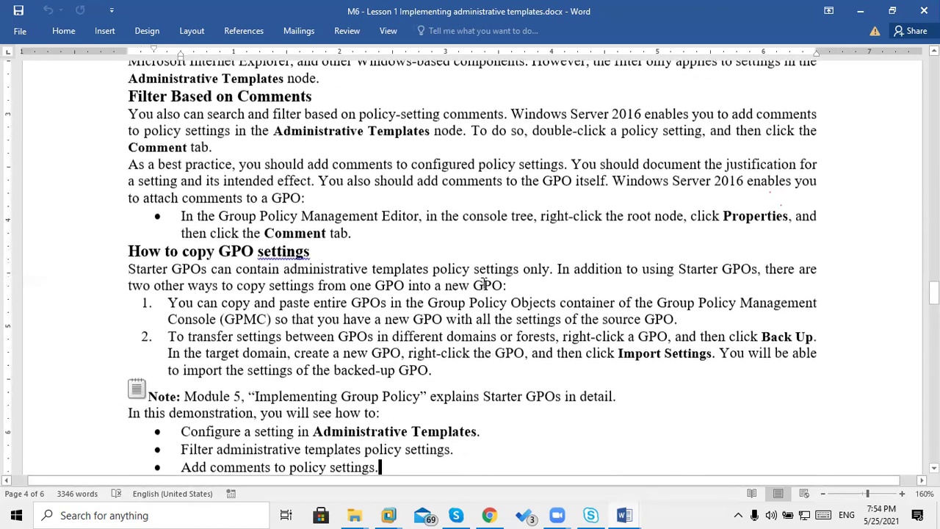
Select the "copy GPO settings" heading text with its paragraph and numbered methods, and the "click Import Settings" instruction.
left_click_drag(216, 250, 257, 250)
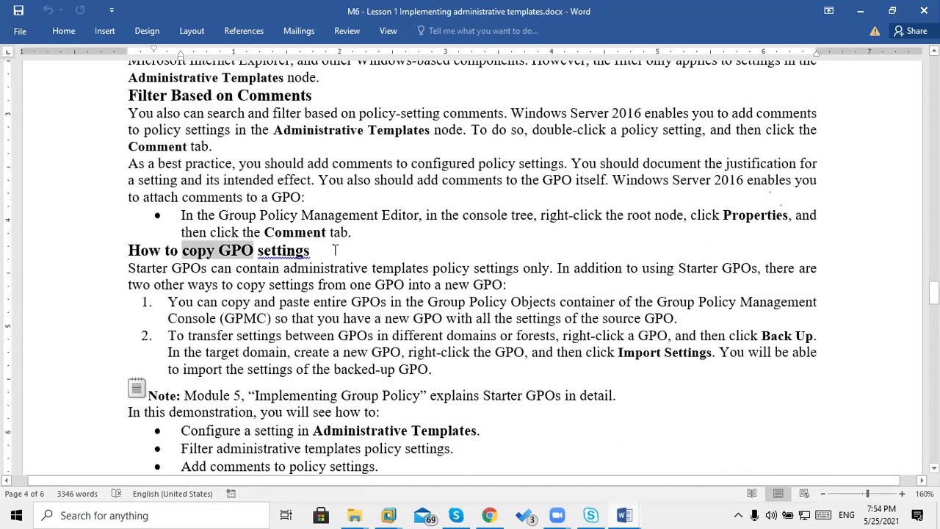
left_click_drag(334, 249, 340, 251)
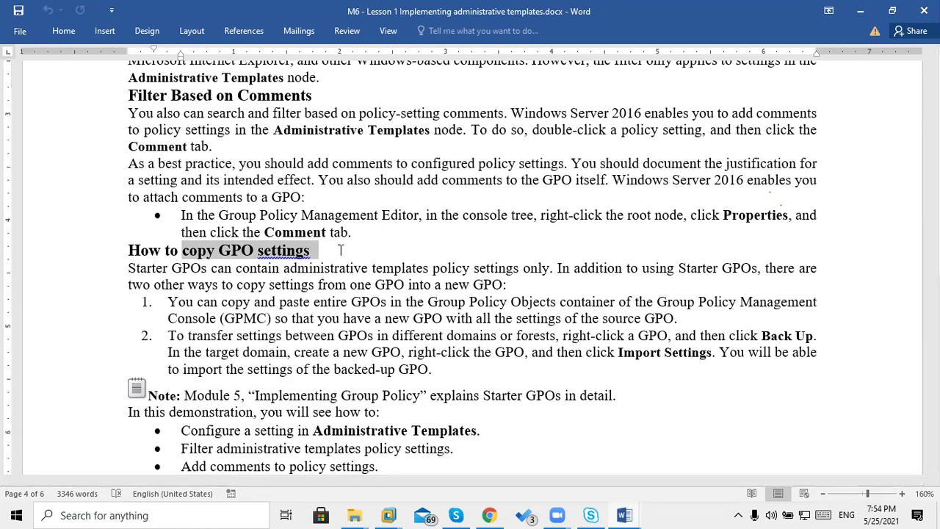
left_click_drag(332, 274, 436, 376)
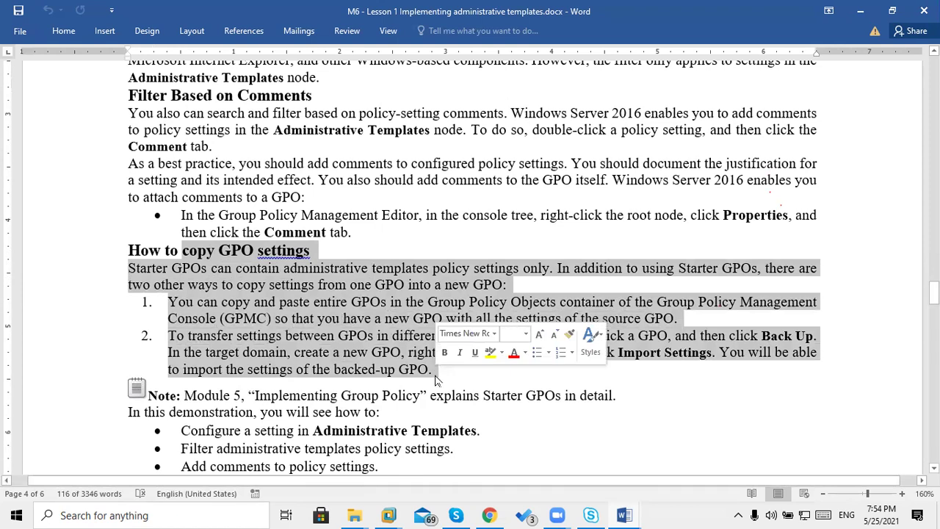
left_click(435, 379)
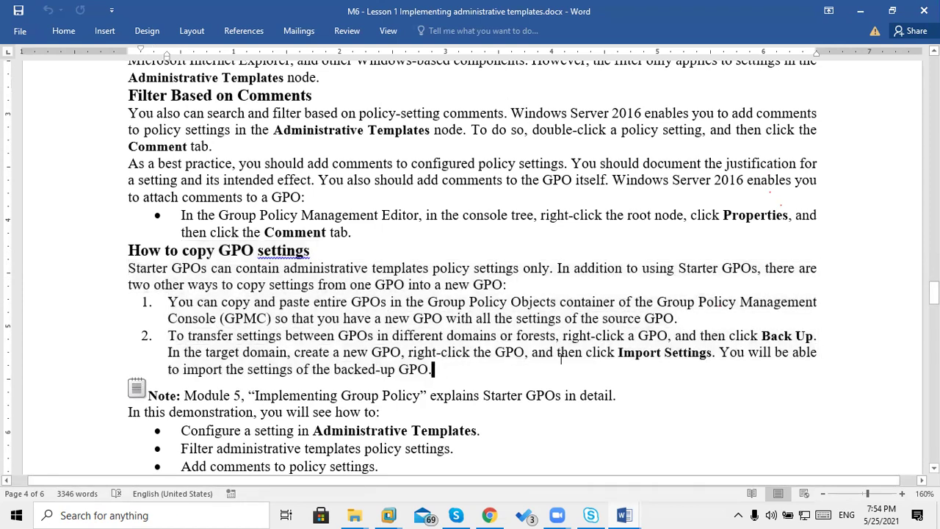
left_click_drag(607, 348, 681, 348)
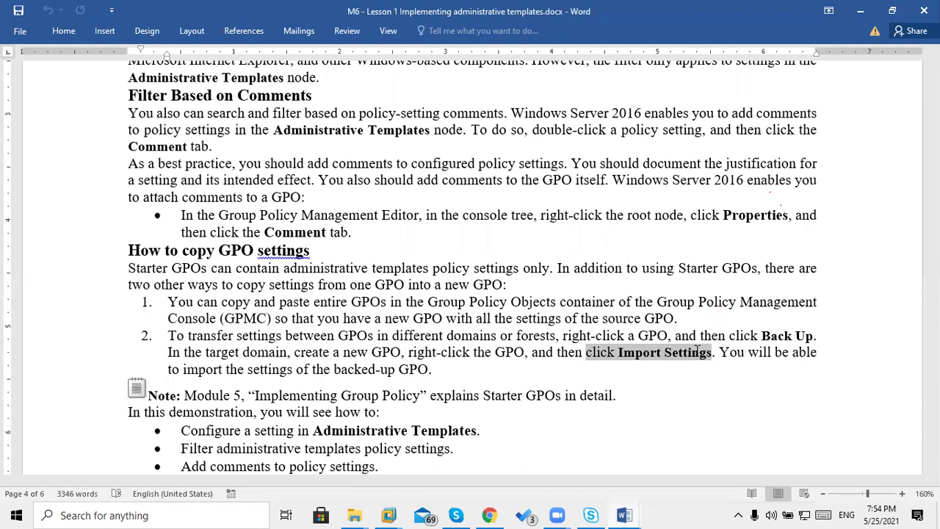
left_click_drag(618, 352, 217, 245)
Examine the demonstration overview and the demonstration steps through "Add comments to a GPO" on page 5.
key("Right")
key("Down")
key("Down")
key("Down")
key("End")
key("Down")
key("Down")
key("Down")
key("Down")
key("Down")
key("Down")
key("Down")
key("Down")
key("Down")
key("Down")
key("Down")
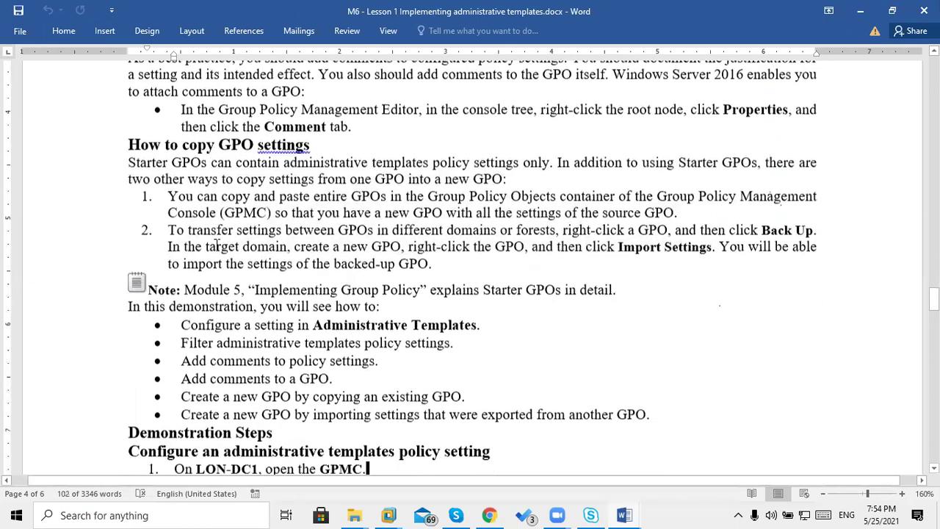
key("Down")
key("Down")
key("Down")
key("Down")
key("Down")
key("Down")
key("Down")
key("Down")
key("Down")
key("Down")
key("Down")
key("Down")
key("Down")
key("Down")
key("Down")
key("Down")
key("Down")
key("Down")
key("Down")
key("Down")
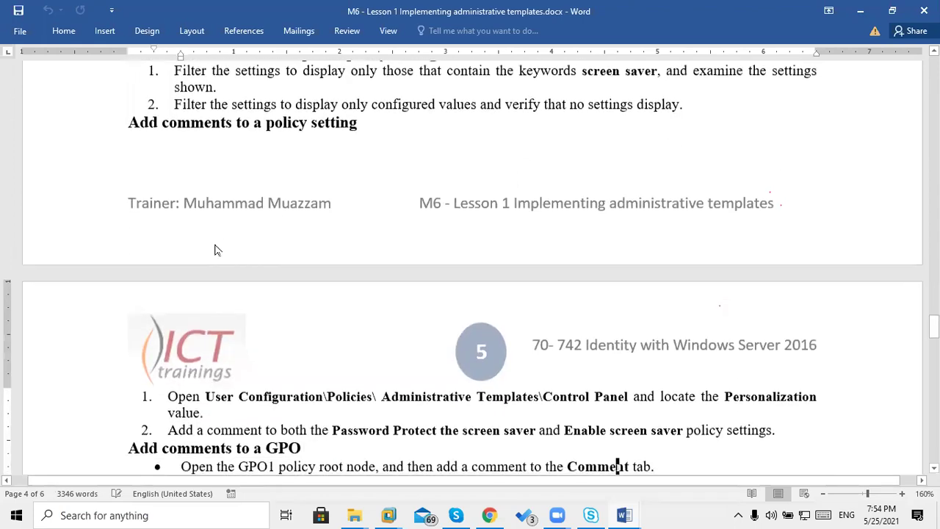
Read through the GPO comment, copy and import demonstration steps and the security templates sections up to "Import a security template into a GPO".
key("Down")
key("Down")
key("Down")
key("Down")
key("Down")
key("Down")
key("Down")
key("Down")
key("Down")
key("Down")
key("Down")
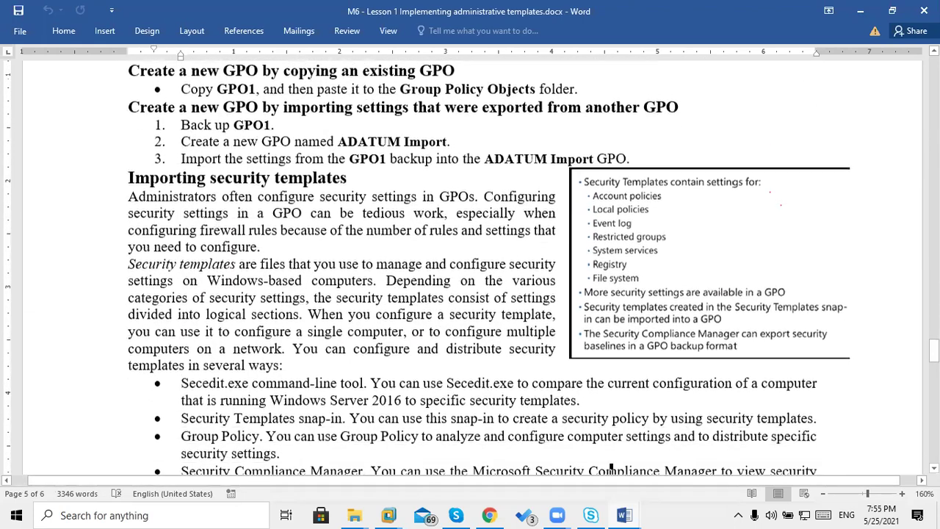
key("Down")
key("Down")
key("Down")
key("Down")
key("Down")
key("Down")
key("Down")
key("Down")
key("Down")
key("Down")
key("Down")
key("Down")
key("Down")
key("Down")
key("Down")
key("Down")
key("Down")
key("Down")
key("Down")
key("Down")
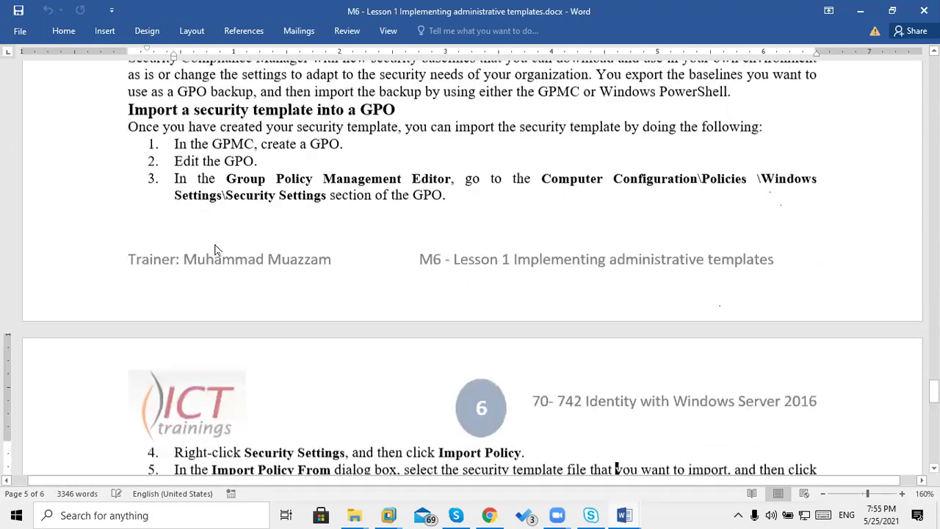
Examine the remaining import steps and the "Managing administrative templates" section through the "Check Your Knowledge" question on page 6.
key("Down")
key("Down")
key("Down")
key("Down")
key("Down")
key("Down")
key("Down")
key("Down")
key("Down")
key("Down")
key("Down")
key("Down")
key("Down")
key("Down")
key("Down")
key("Down")
key("Down")
key("Down")
key("Down")
key("Down")
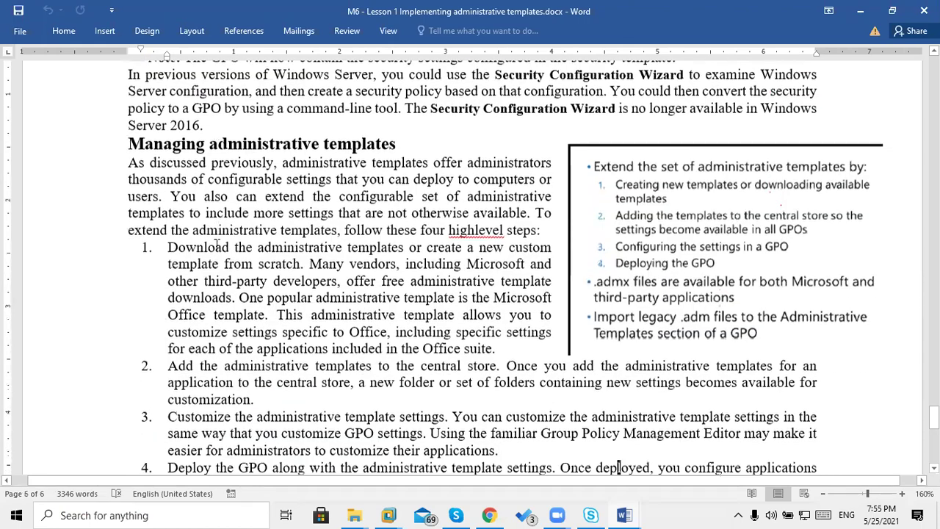
key("Down")
key("Down")
key("Down")
key("Down")
key("Down")
key("Down")
key("Down")
key("Down")
key("Down")
key("Down")
key("Down")
key("Down")
key("Down")
key("Down")
key("Down")
key("Down")
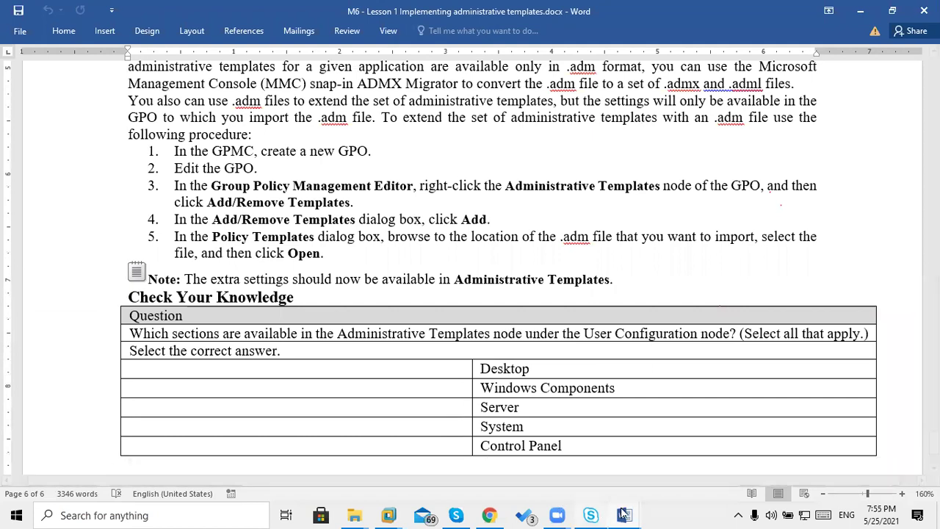
Switch to the Module 6 Lesson 2 document and highlight its title "Configuring Folder Redirection, Software Installation, and Scripts", then clear the selection.
mouse_move(625, 515)
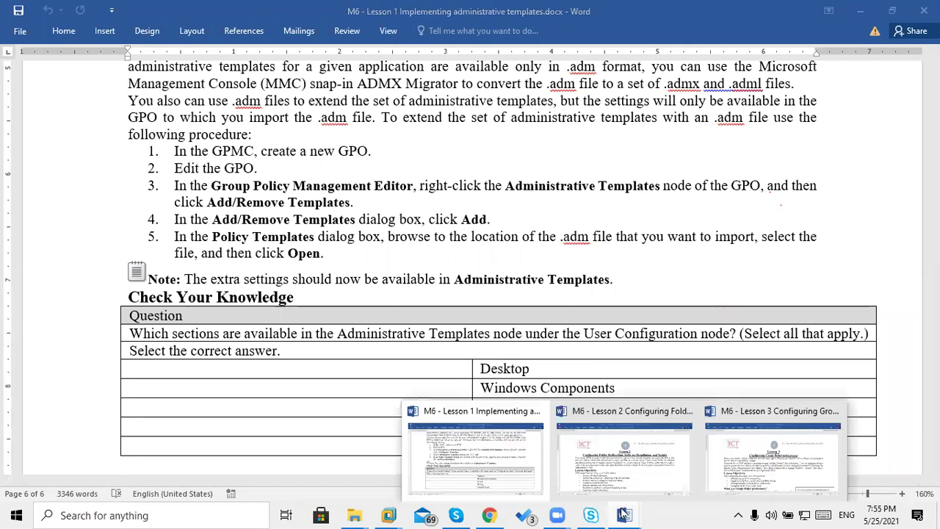
left_click(595, 467)
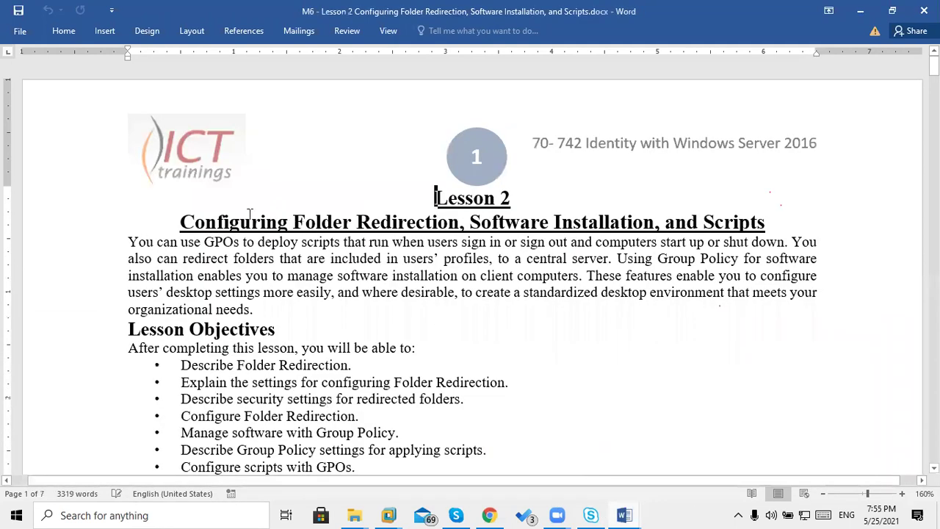
left_click_drag(189, 223, 426, 218)
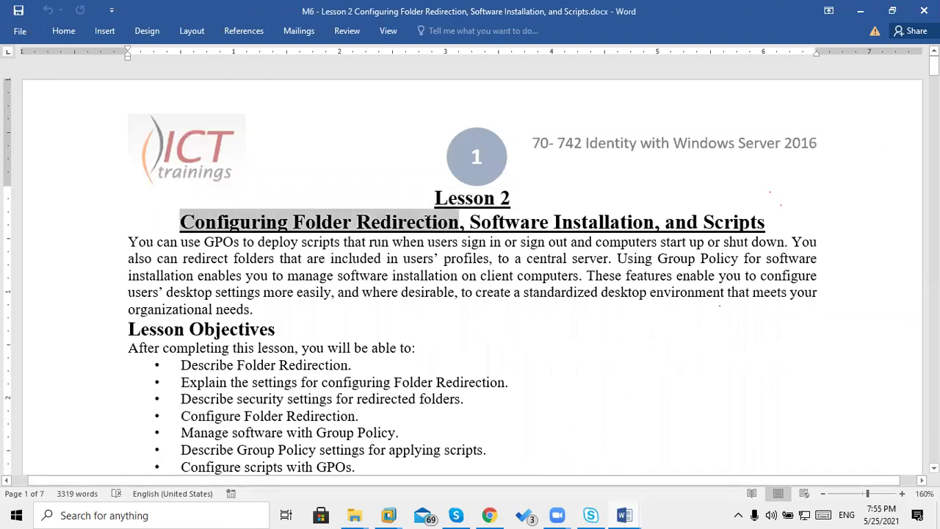
left_click_drag(529, 218, 760, 228)
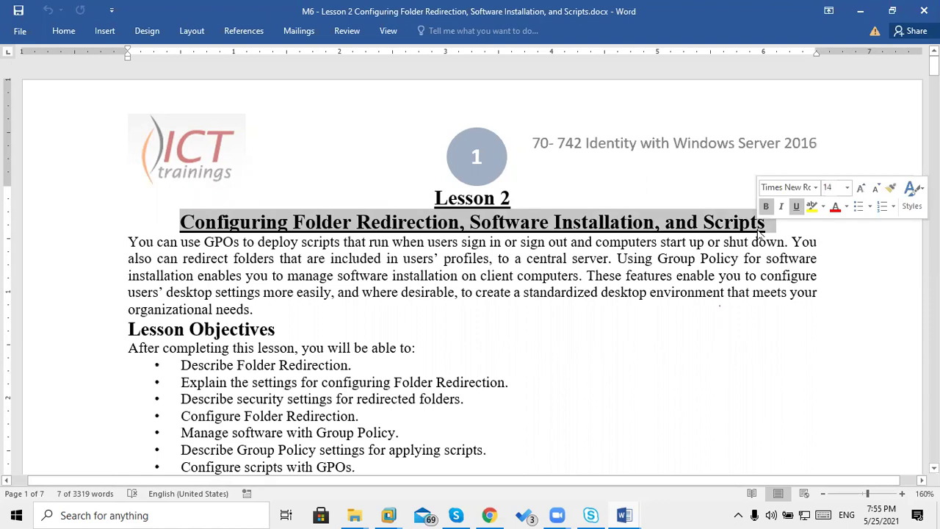
left_click(705, 225)
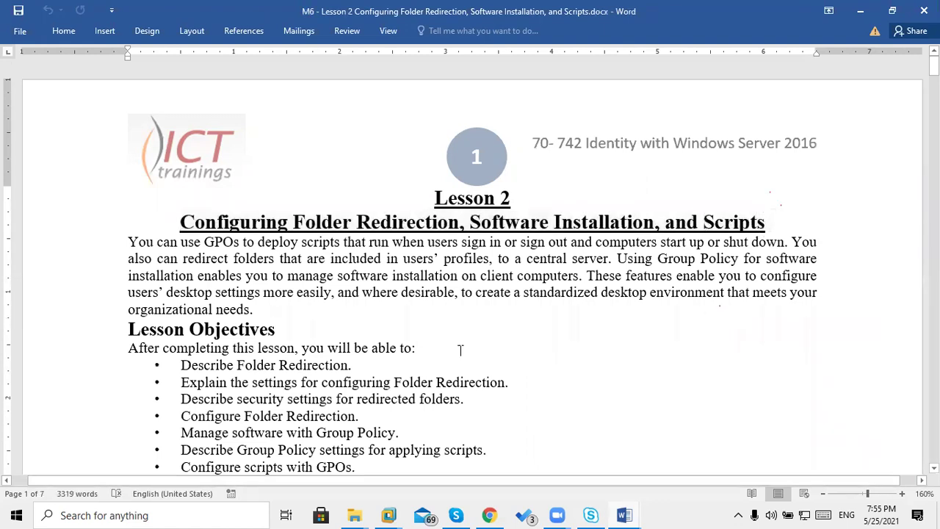
Switch to VMware Workstation and view the WS2 virtual machine's desktop, followed by the WS1 desktop.
left_click(384, 514)
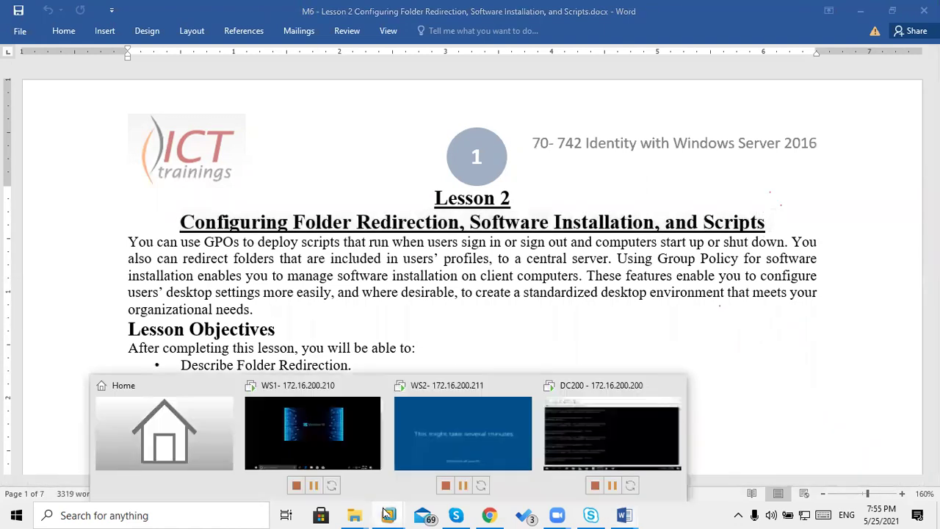
left_click(456, 448)
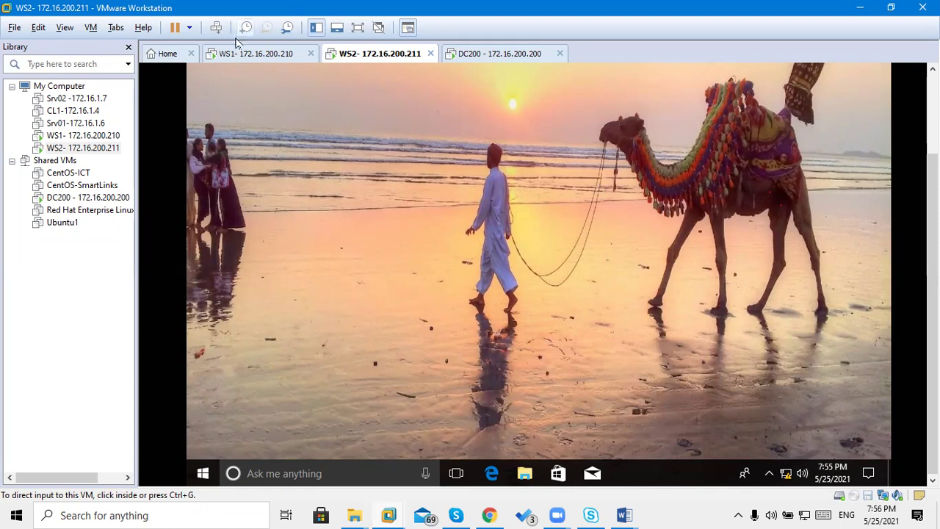
left_click(236, 60)
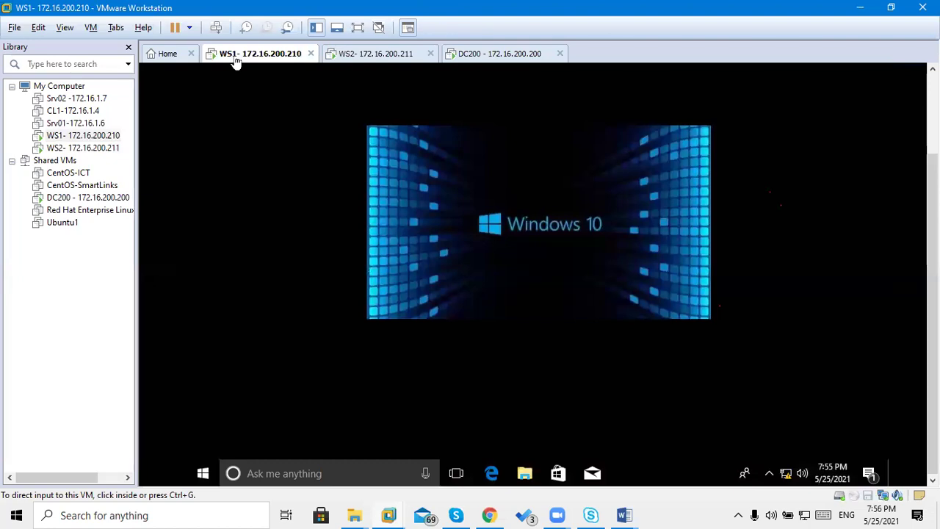
Search for cmd on the WS1 virtual machine and open Command Prompt.
left_click(296, 468)
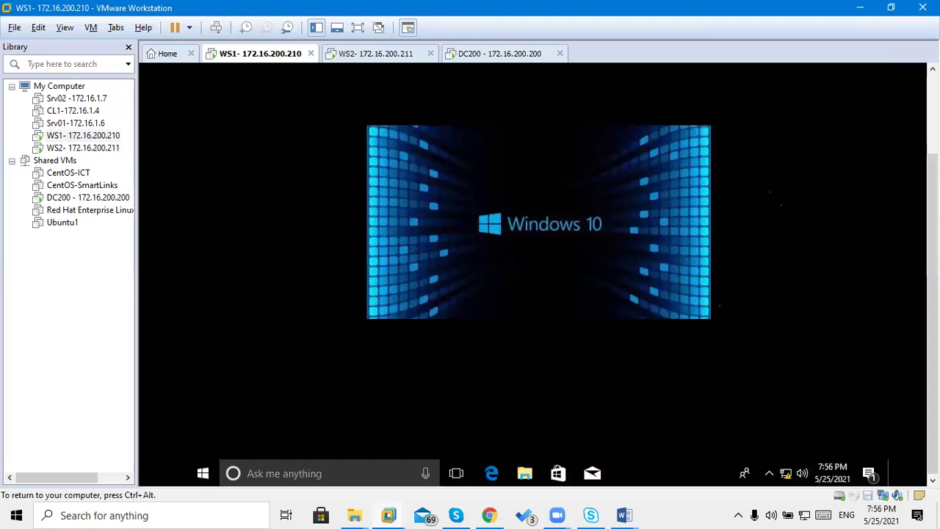
left_click(293, 470)
type("m")
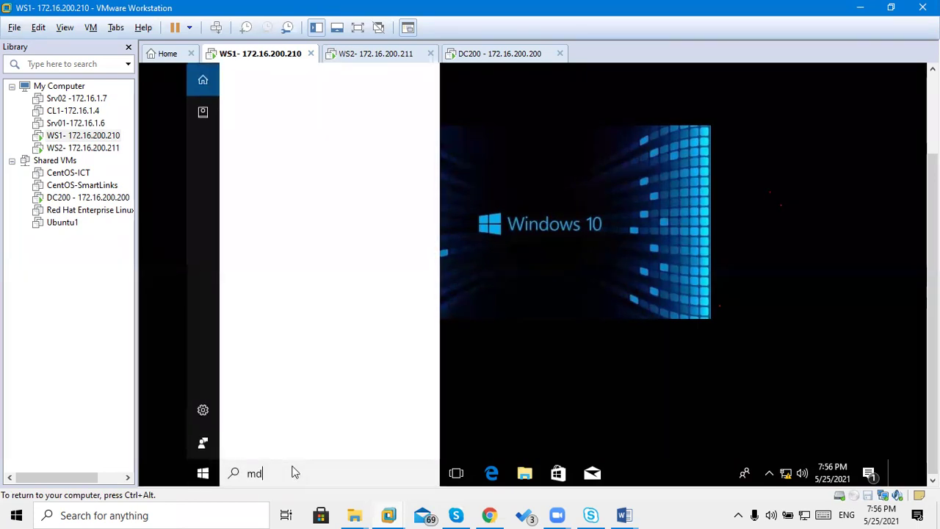
key("BackSpace")
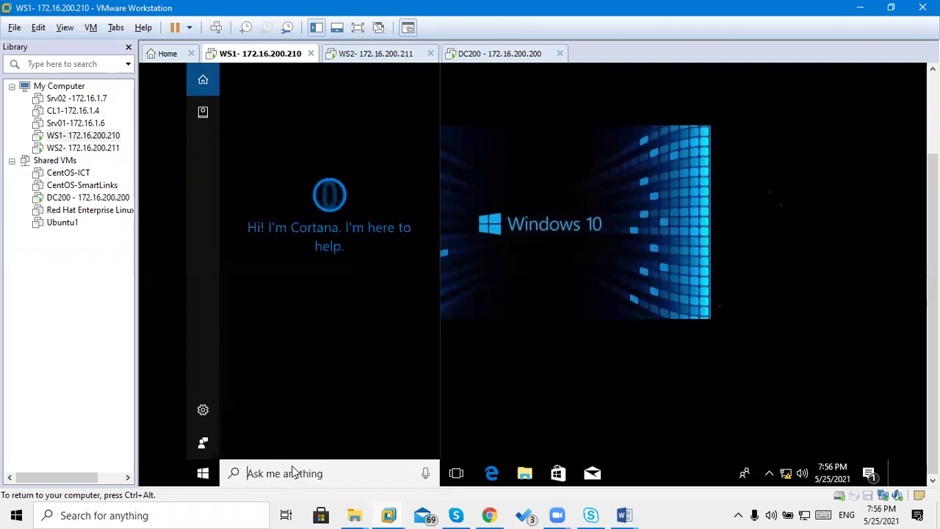
type("cmd")
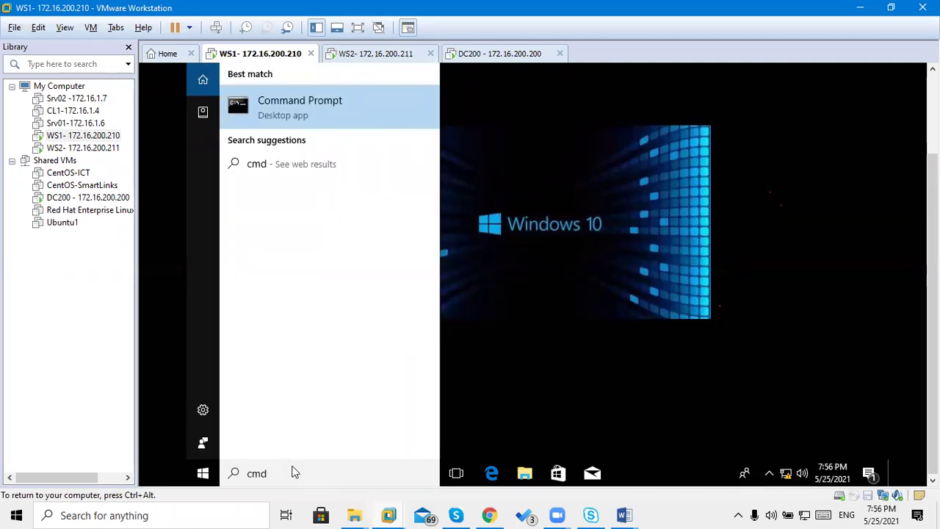
key("Return")
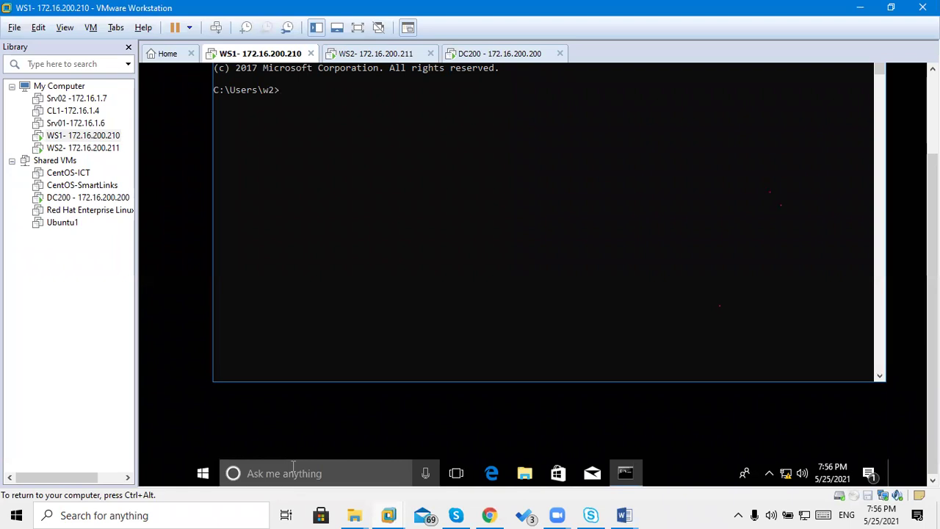
Run gpresult /r in the WS1 Command Prompt to report the applied group policies.
key("Return")
key("Return")
key("Return")
key("Return")
key("Return")
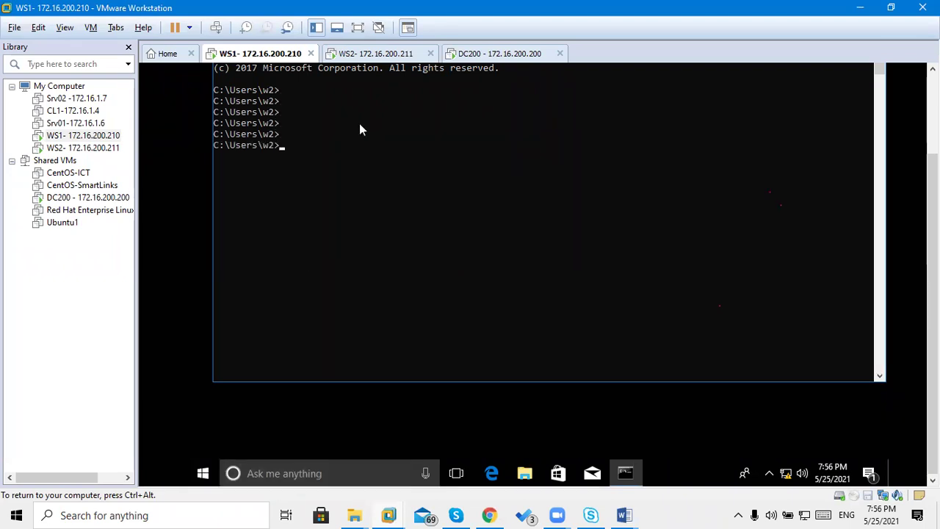
type("gpresult /r")
key("Return")
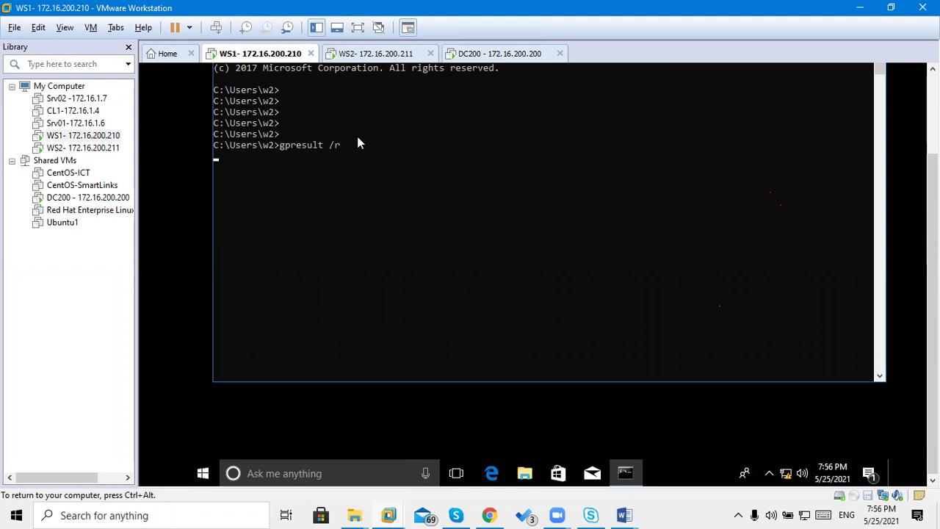
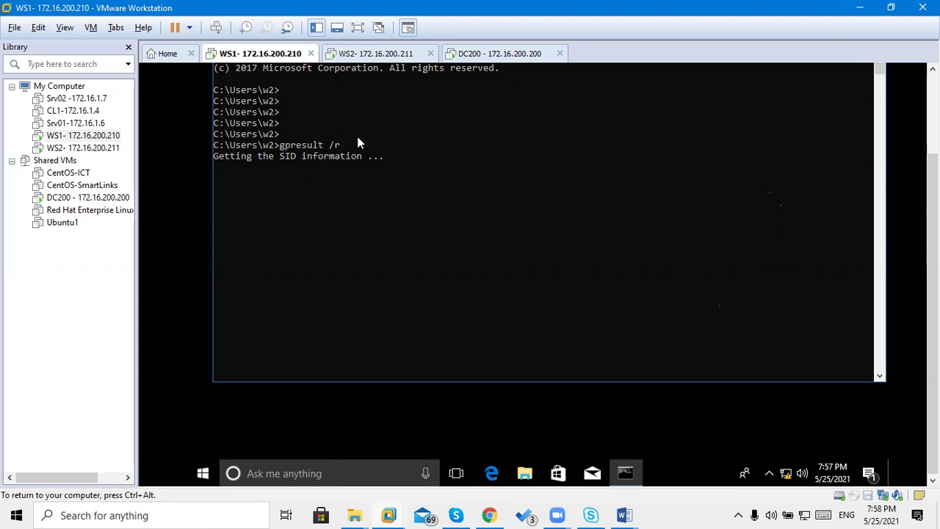
Switch to the DC200 virtual machine and sign in to the domain administrator account with its password.
key("ctrl+alt")
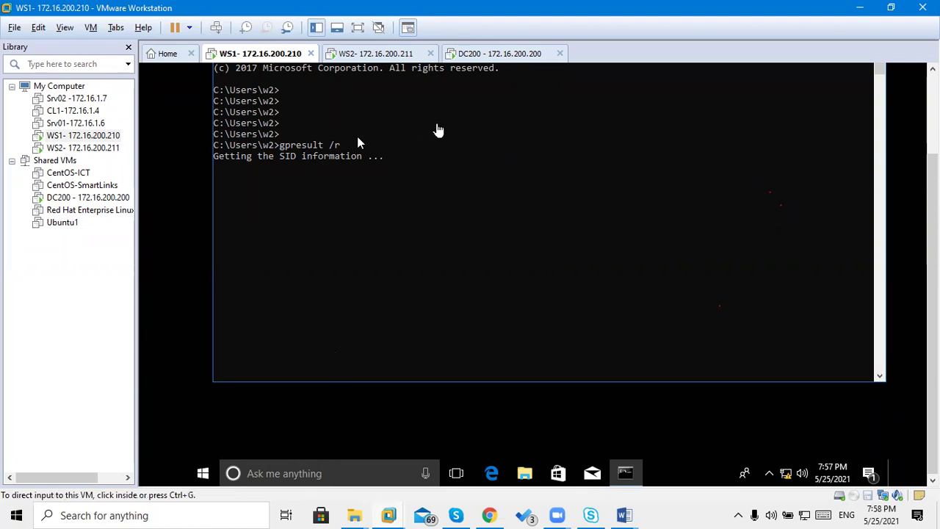
left_click(467, 56)
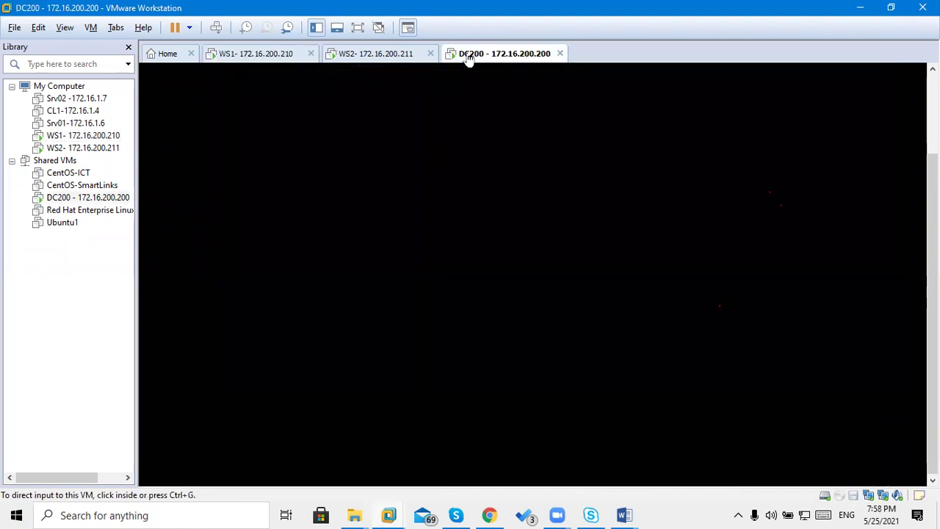
left_click(217, 27)
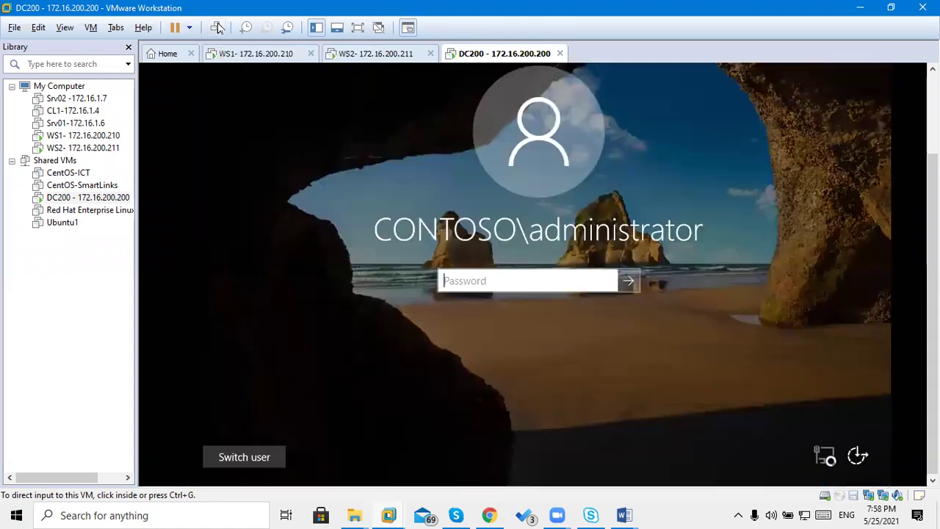
left_click(544, 280)
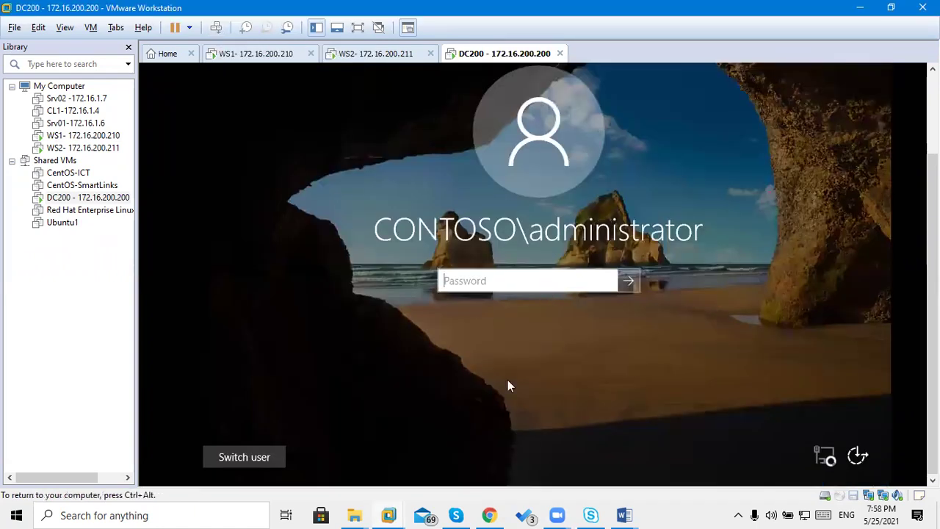
type("•••••••")
key("Return")
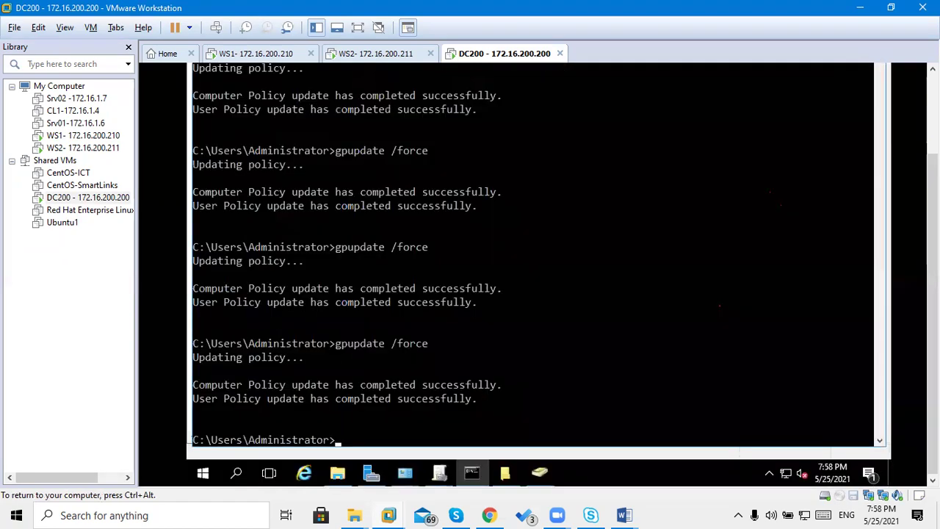
Bring up the Group Policy Management window showing StaffGPO on DC200, select the MCSE organizational unit and refresh it.
left_click(615, 357)
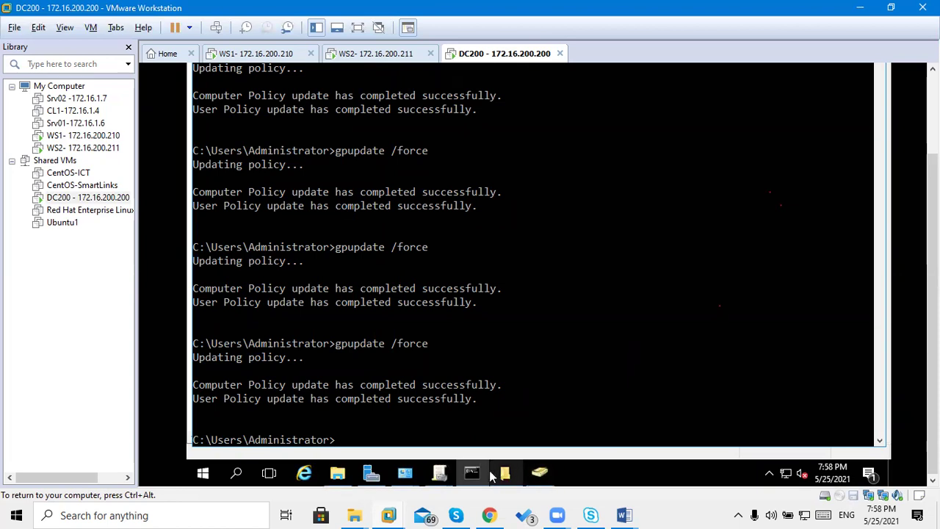
mouse_move(439, 472)
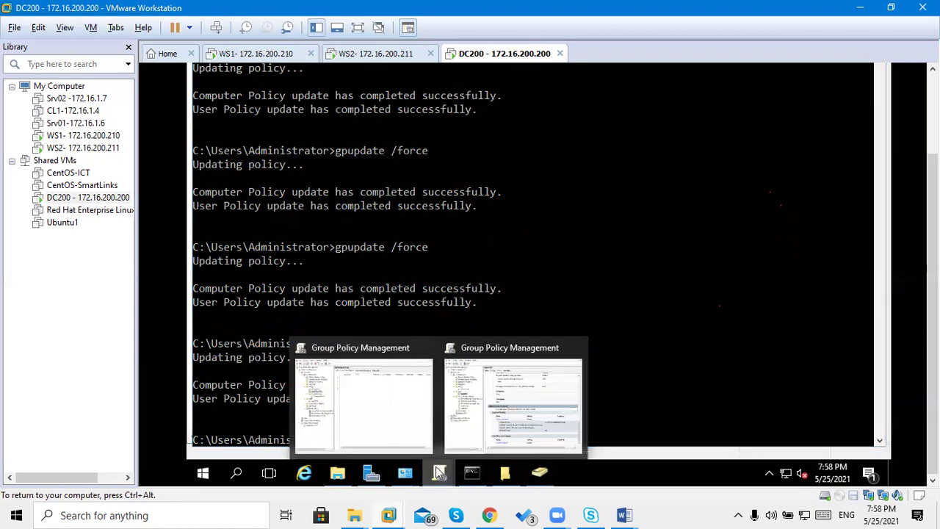
left_click(490, 410)
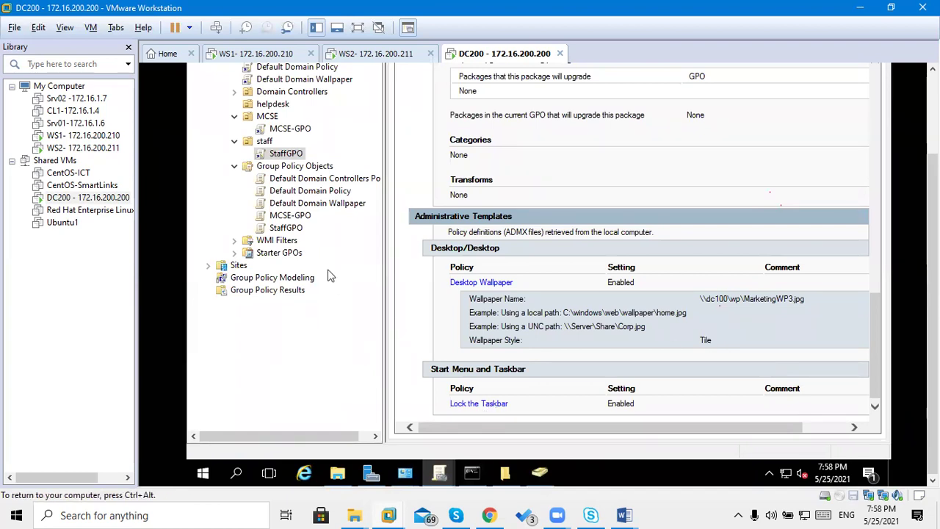
left_click(265, 119)
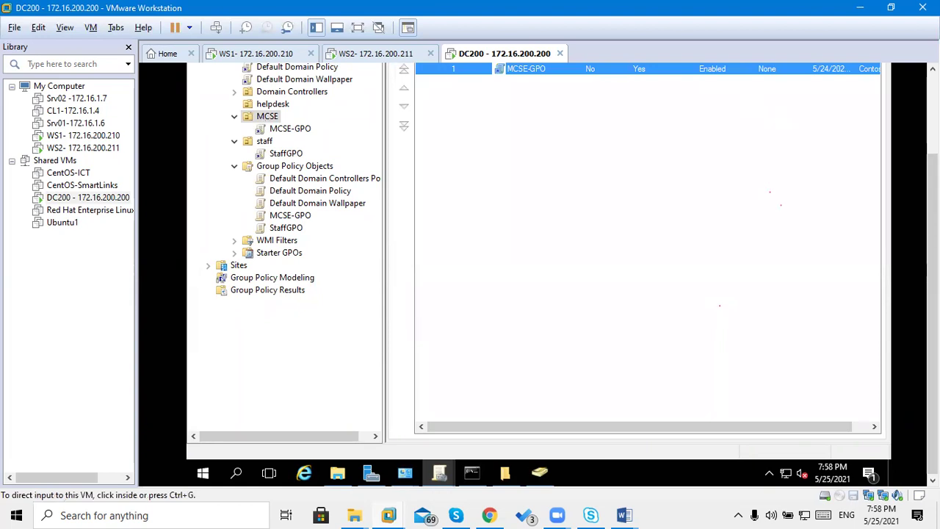
scroll(584, 250, "up", 3)
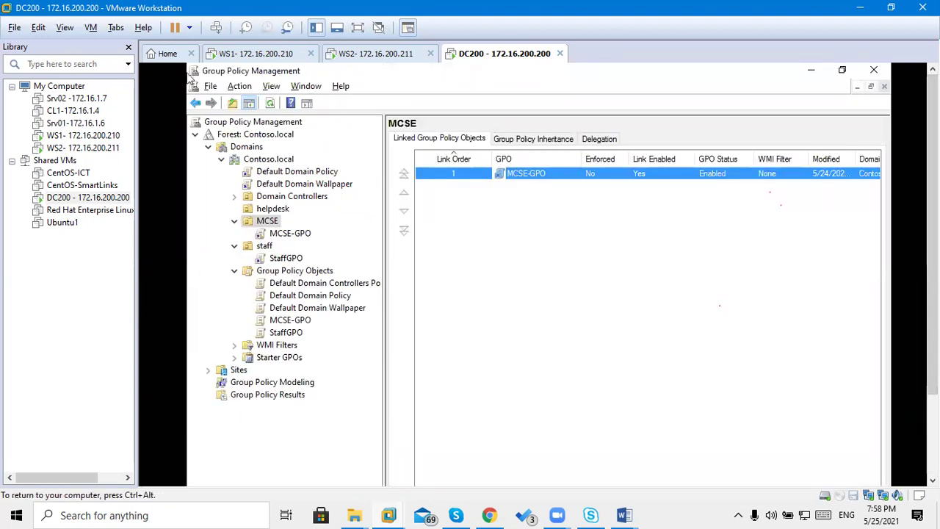
left_click(271, 104)
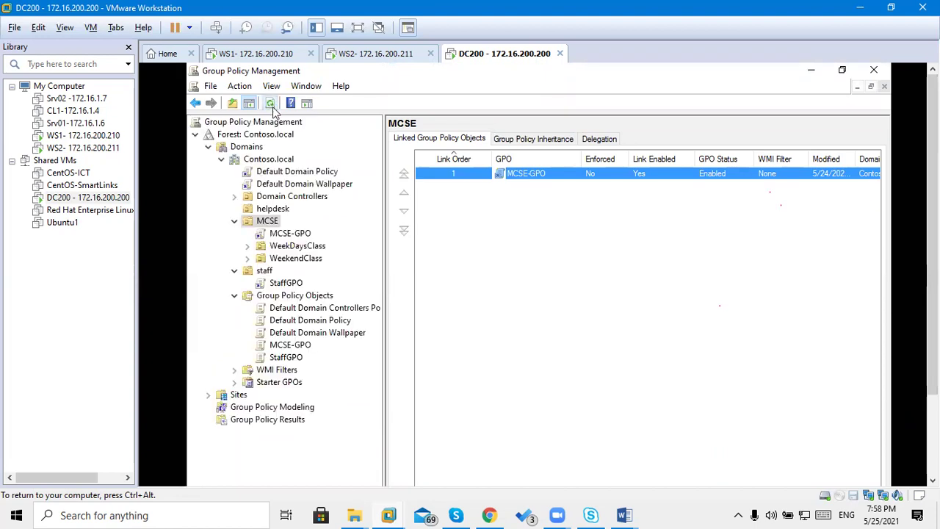
Review the GPOs linked to WeekDaysClass and WeekendClass and display the WeekendPolicy settings report, dismissing the Internet Explorer security dialog.
left_click(248, 246)
left_click(271, 248)
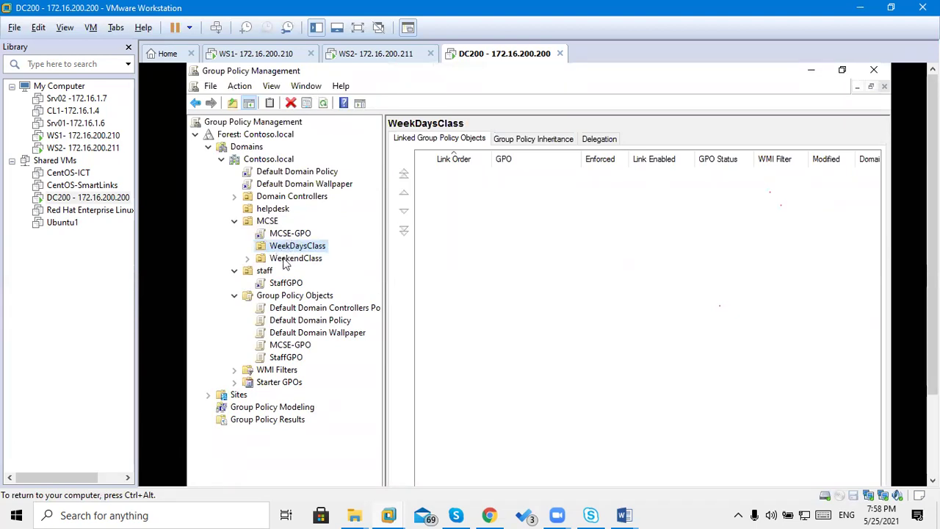
left_click(281, 261)
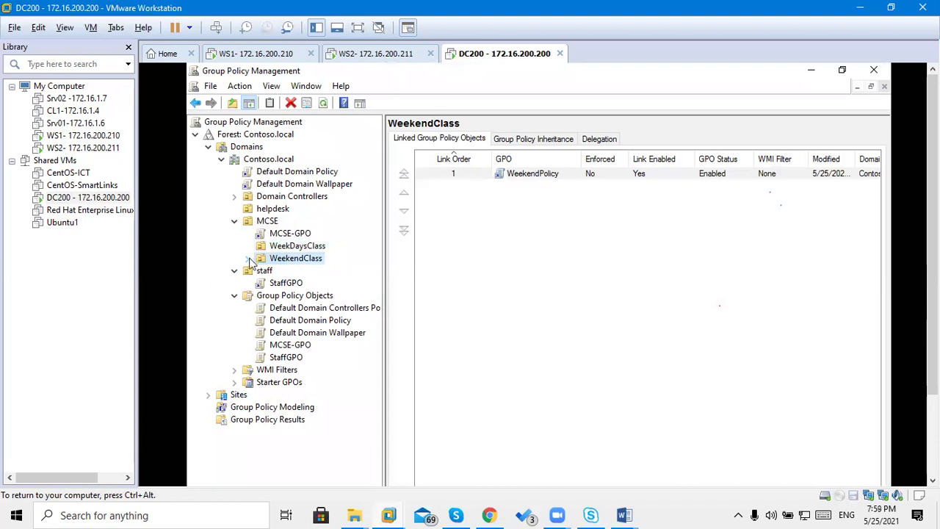
left_click(249, 259)
left_click(304, 271)
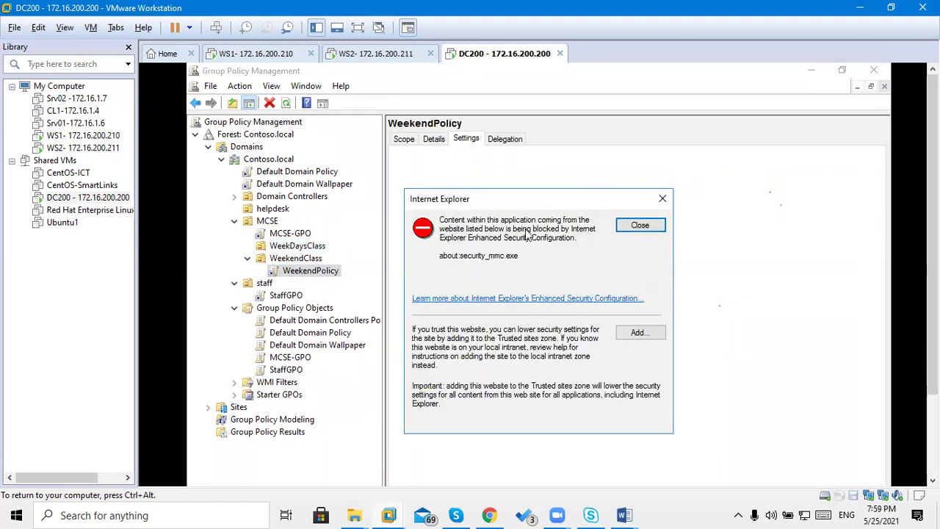
left_click(624, 232)
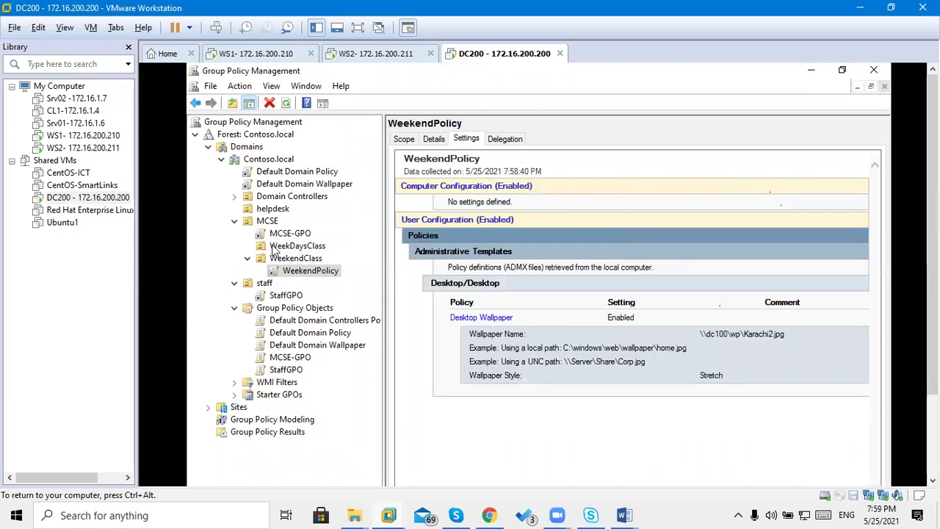
View the GPOs linked to WeekDaysClass on DC200 and check the progress of gpresult on WS1.
left_click(294, 246)
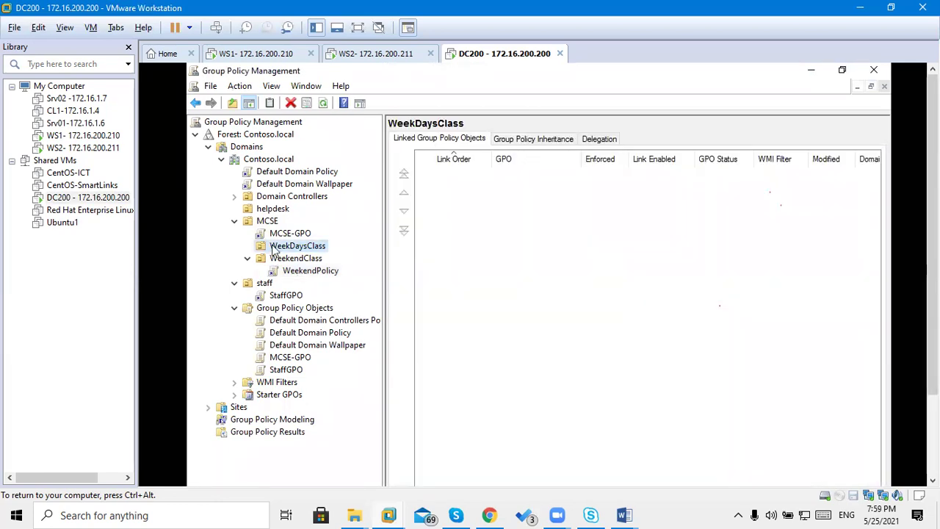
left_click(268, 53)
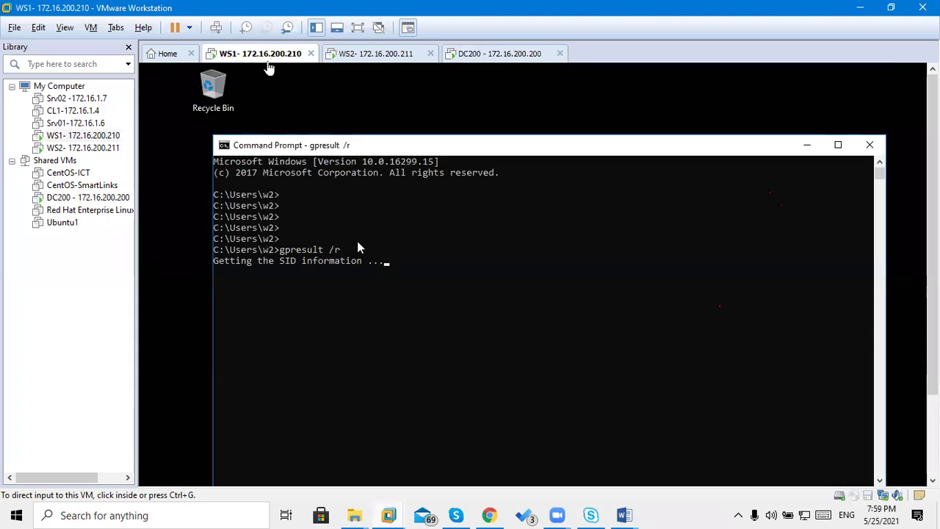
left_click(484, 337)
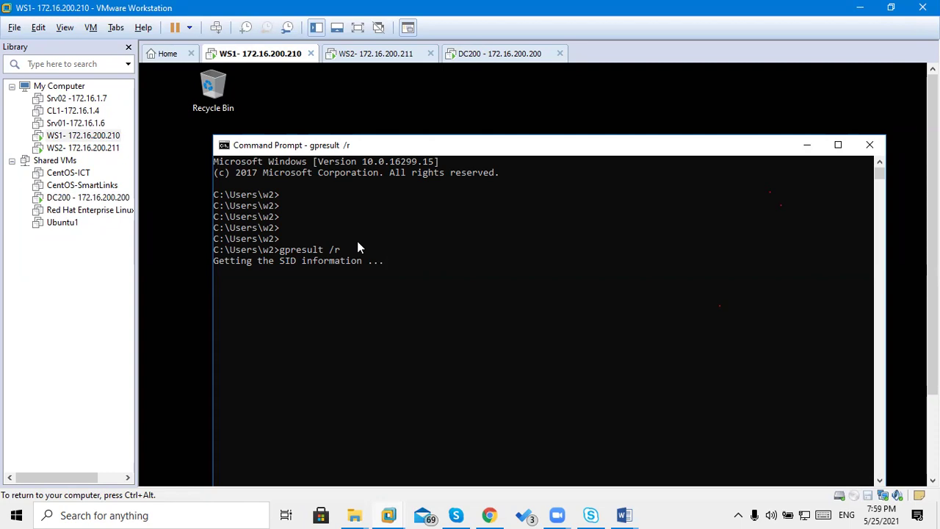
key("ctrl+alt")
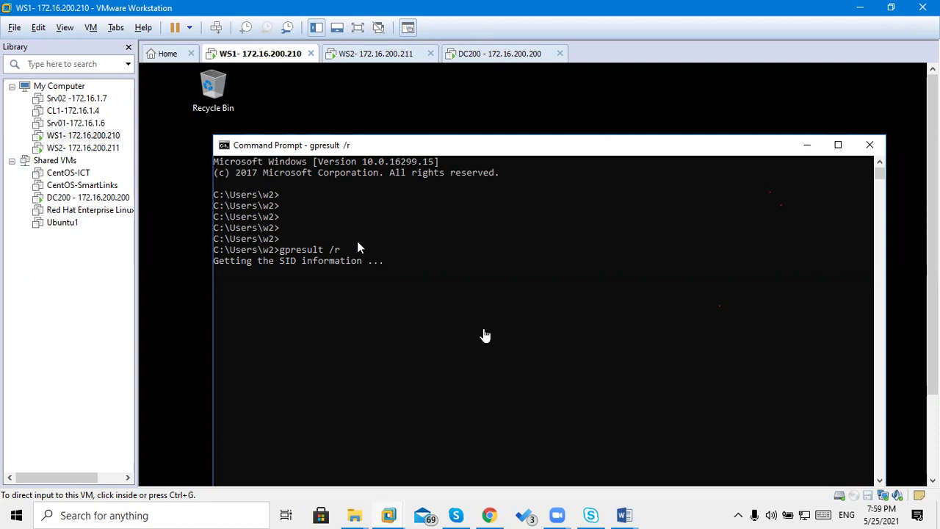
Switch to the WS2 virtual machine and sign in to the w1 account with its password.
left_click(357, 55)
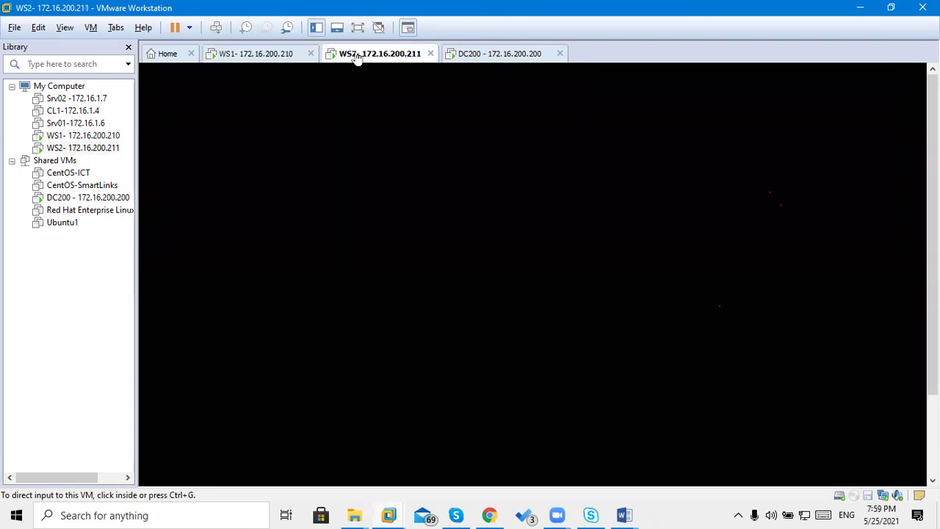
left_click(218, 28)
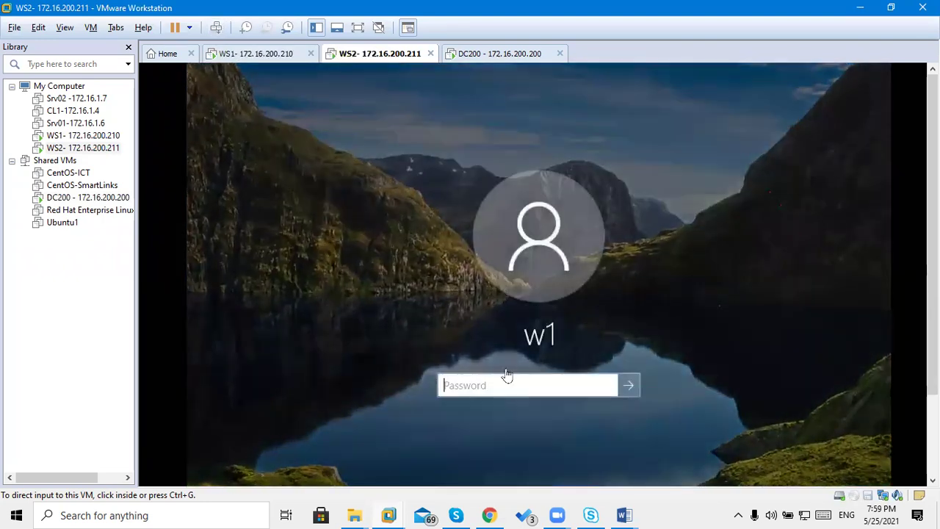
left_click(507, 388)
type("*******")
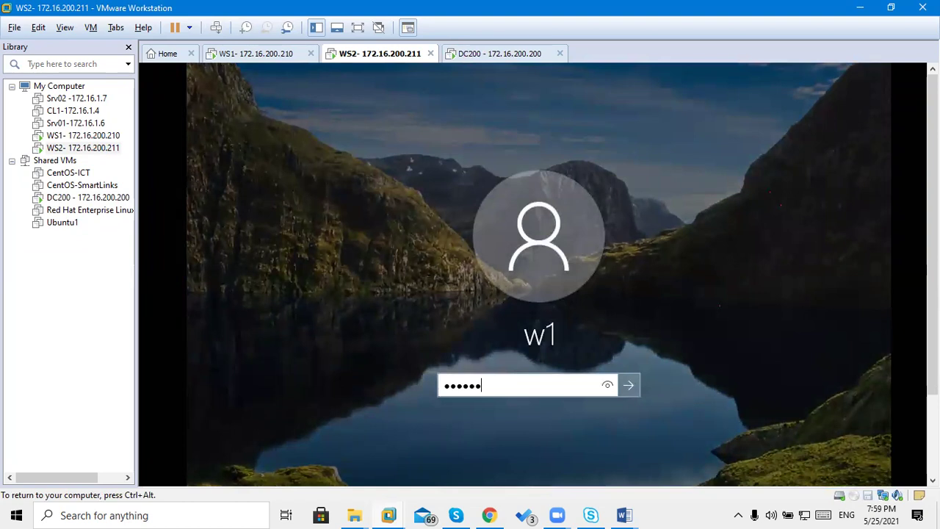
key("Return")
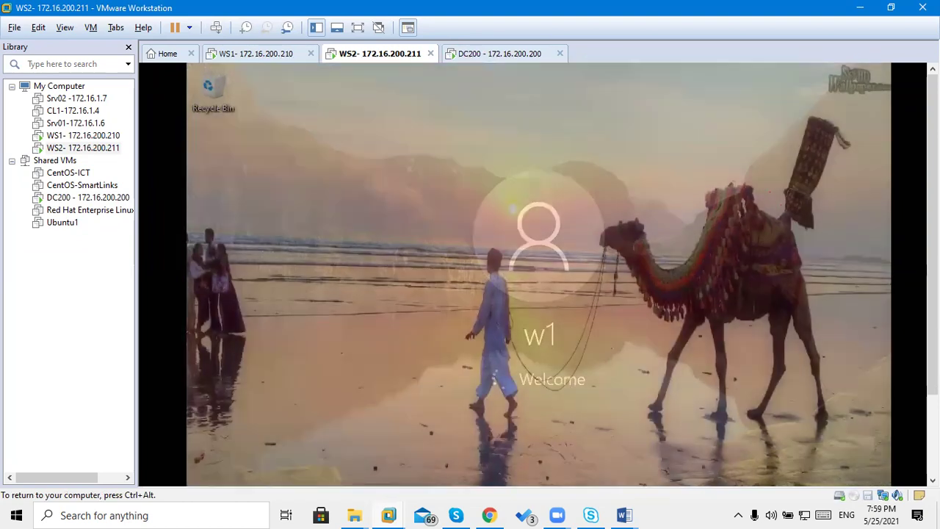
key("ctrl+alt")
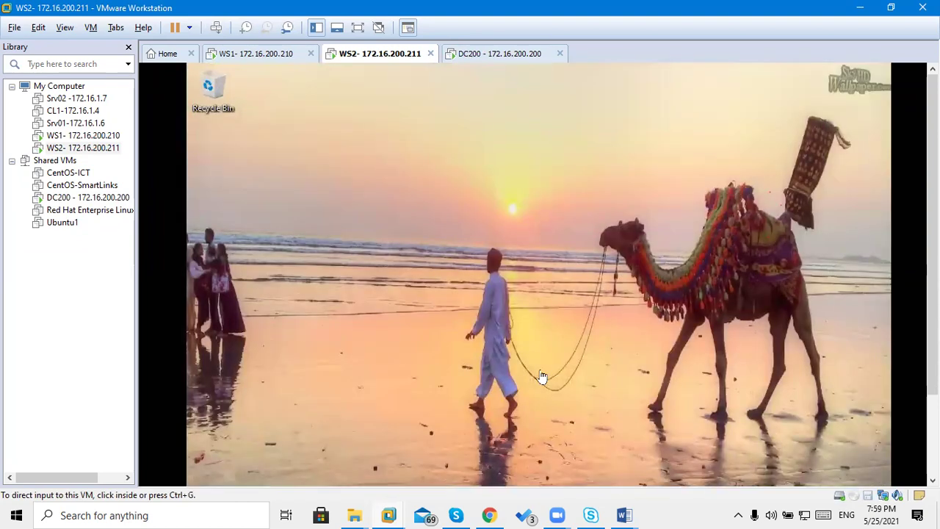
Display the Default Domain Wallpaper settings report on DC200, dismissing the Internet Explorer security dialog, and highlight the wallpaper file name.
left_click(467, 57)
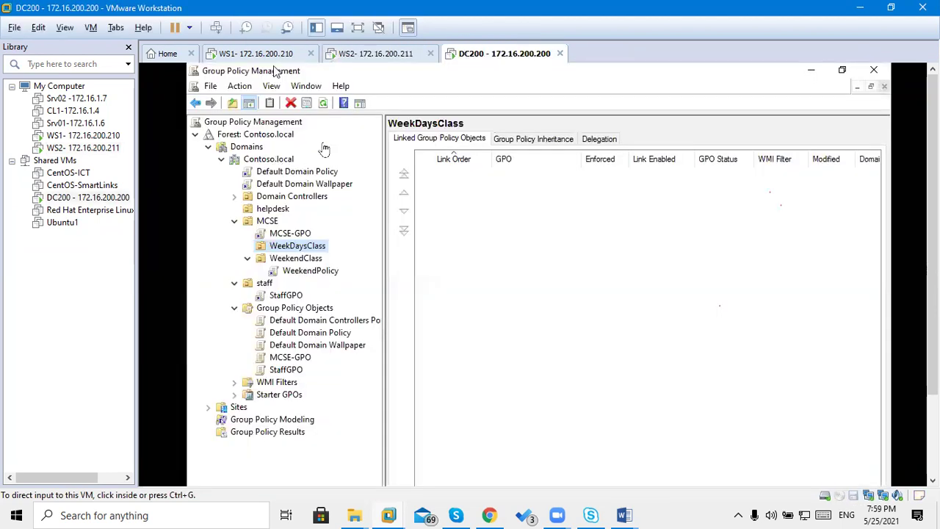
left_click(275, 71)
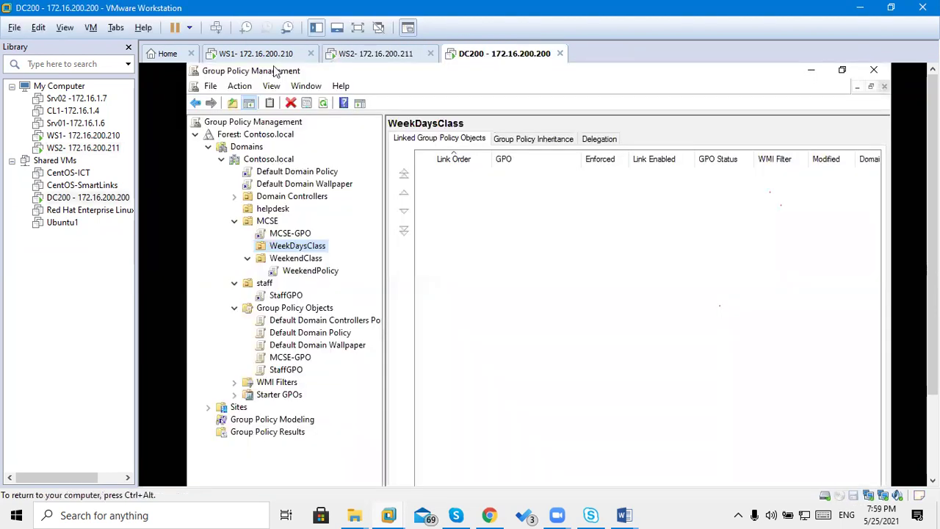
left_click(287, 185)
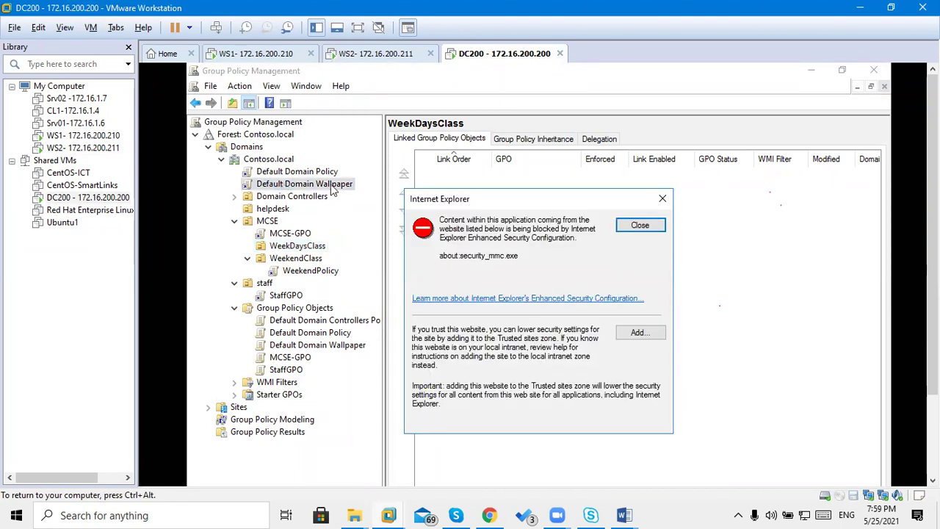
left_click(636, 226)
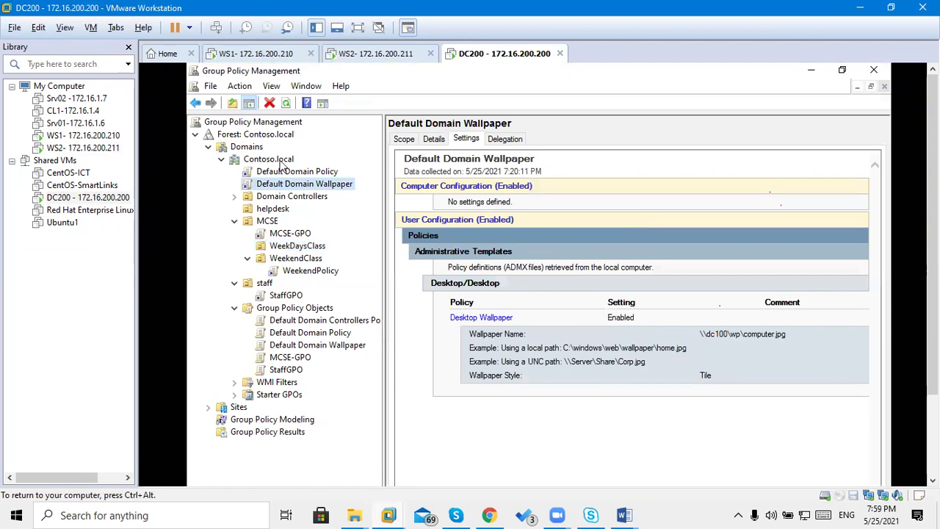
double_click(759, 335)
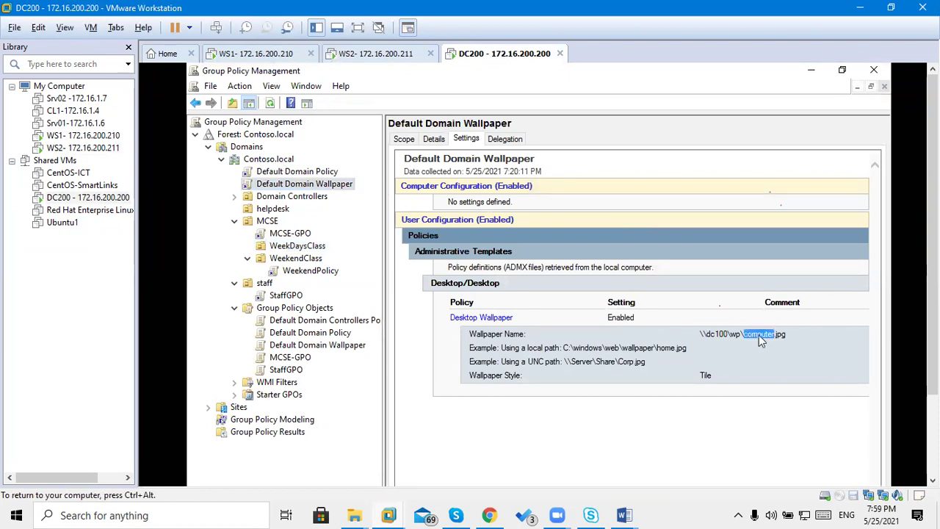
Enforce the Default Domain Wallpaper link under Contoso.local and refresh the view, dismissing the Internet Explorer security dialog.
right_click(330, 190)
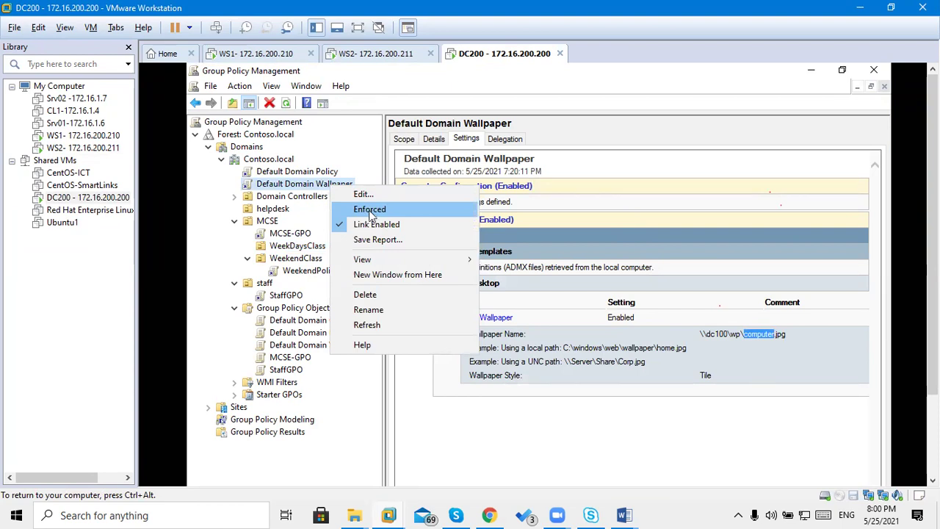
left_click(370, 210)
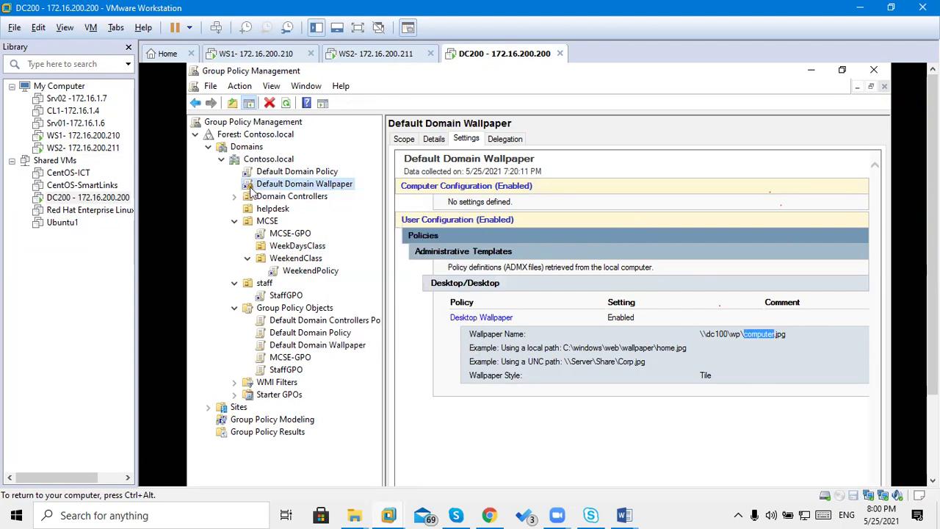
left_click(286, 105)
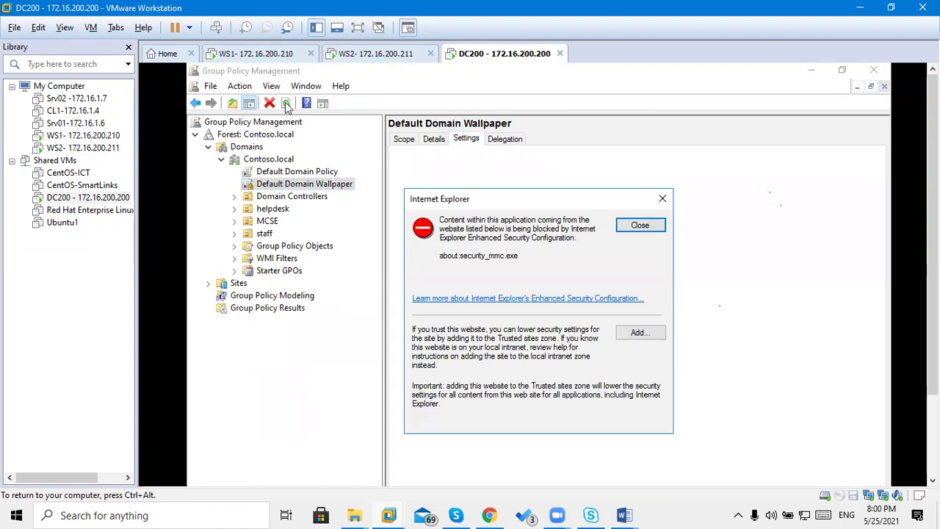
left_click(644, 228)
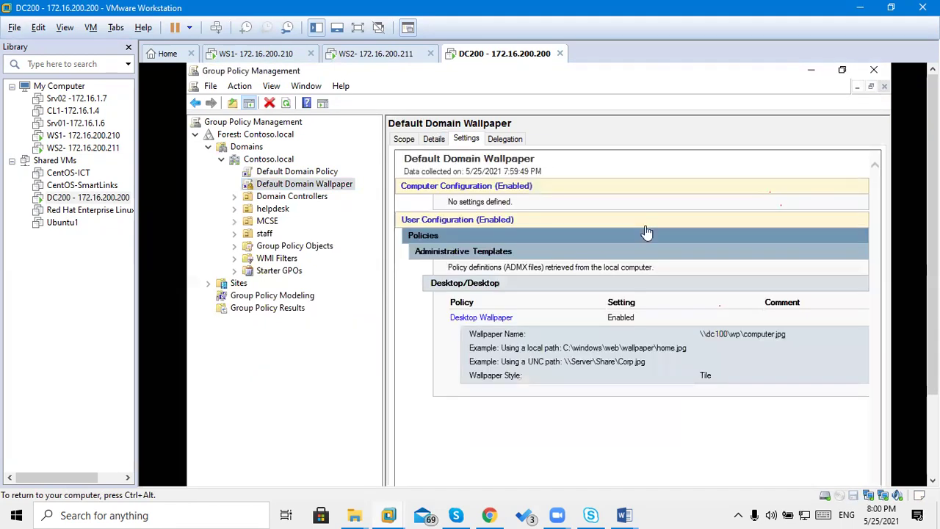
Switch to the WS2 virtual machine and open Command Prompt by searching for cmd.
left_click(348, 57)
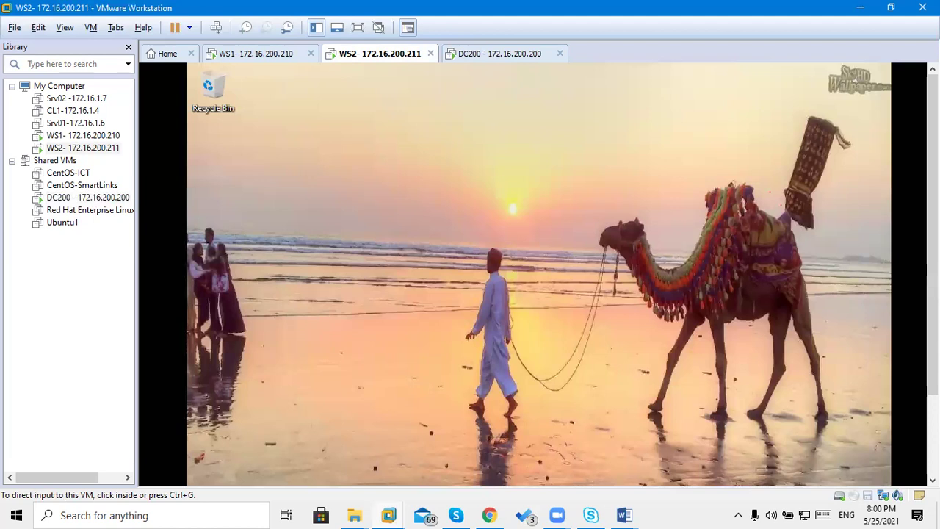
scroll(441, 335, "down", 3)
left_click(440, 335)
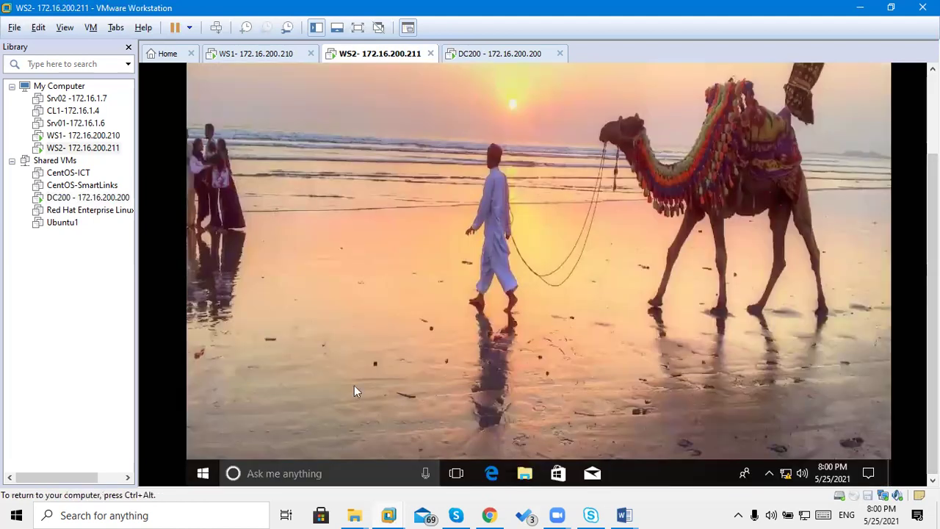
left_click(322, 475)
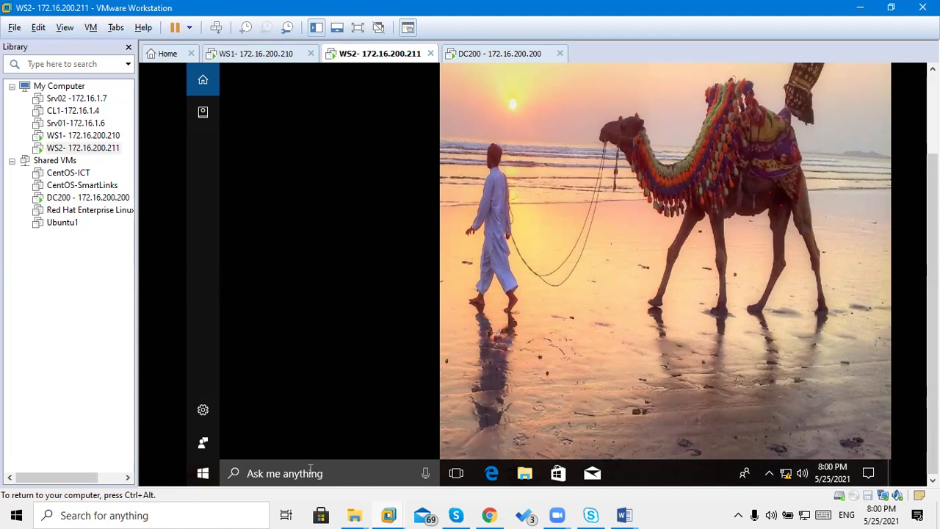
type("md")
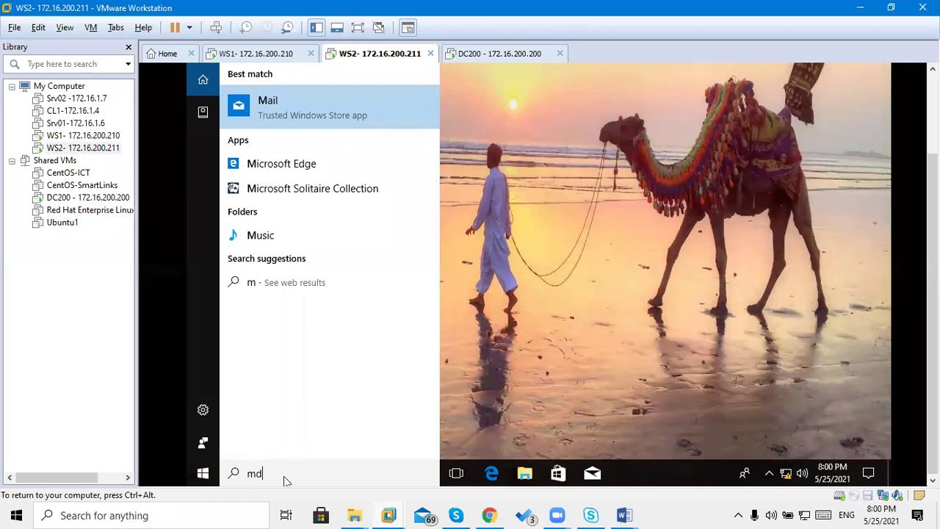
key("BackSpace")
key("BackSpace")
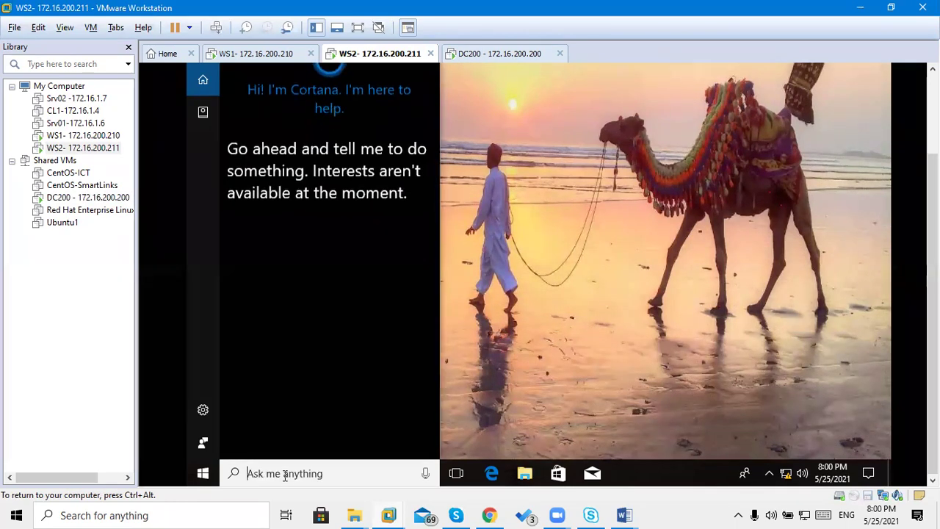
type("cmd")
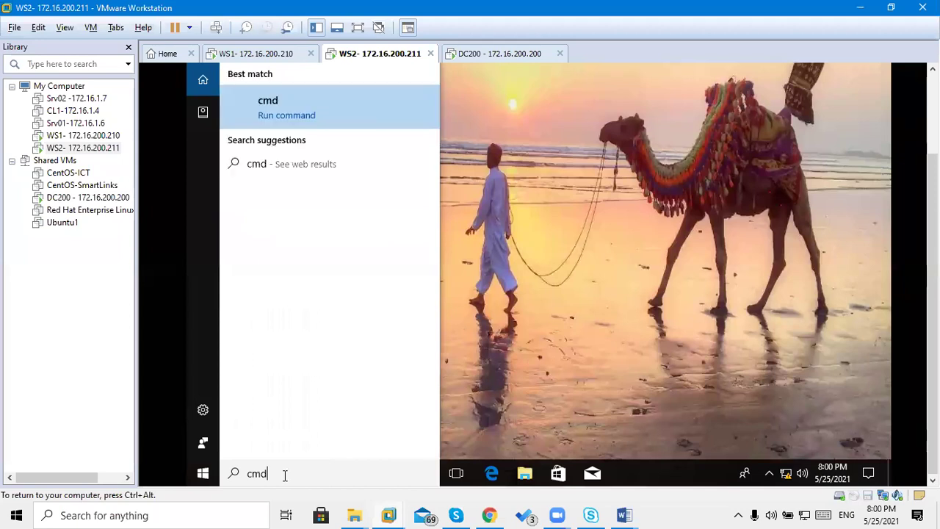
type("\\")
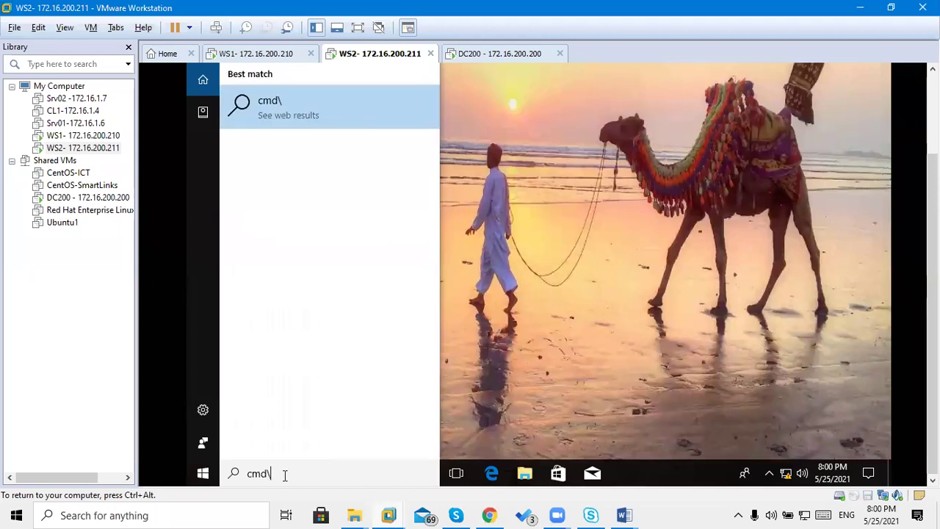
key("BackSpace")
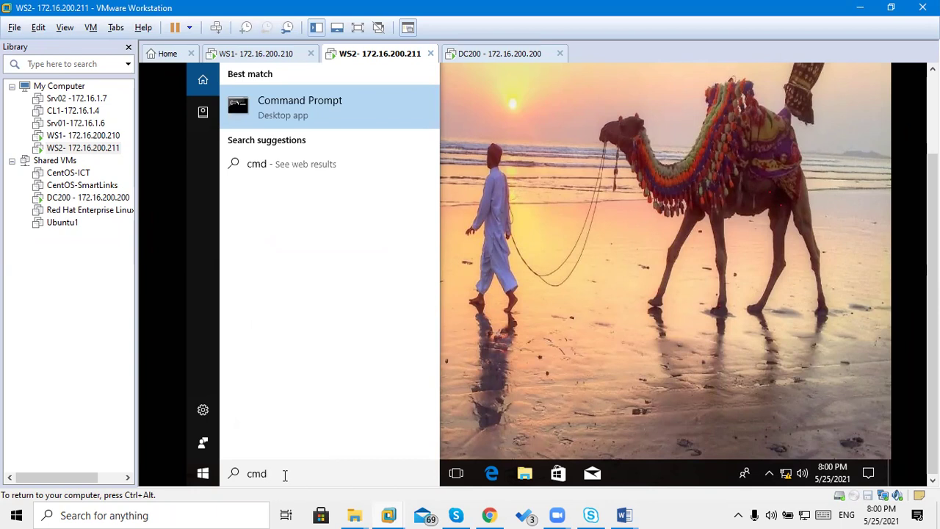
key("Return")
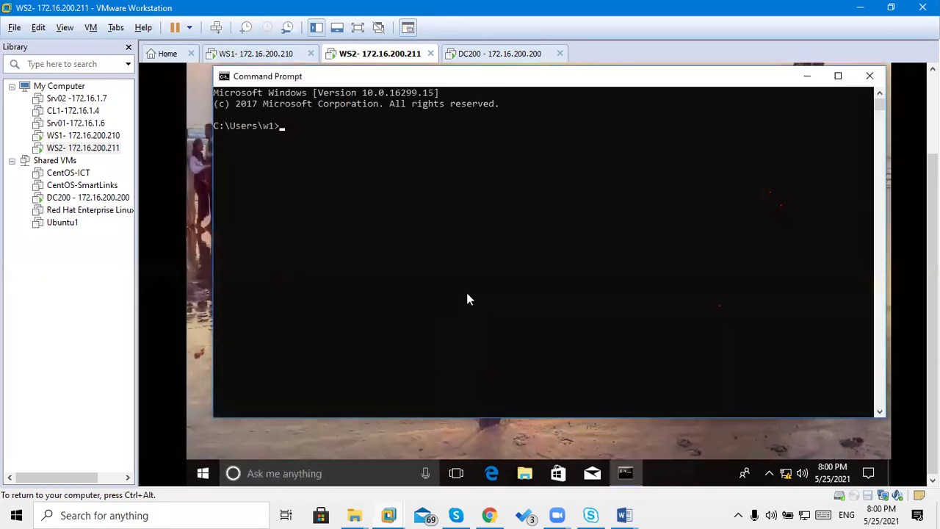
Run gpresult /r in the WS2 Command Prompt to report the applied group policies.
type("gp")
type("updat")
key("BackSpace")
key("BackSpace")
key("BackSpace")
key("BackSpace")
key("BackSpace")
type("result ")
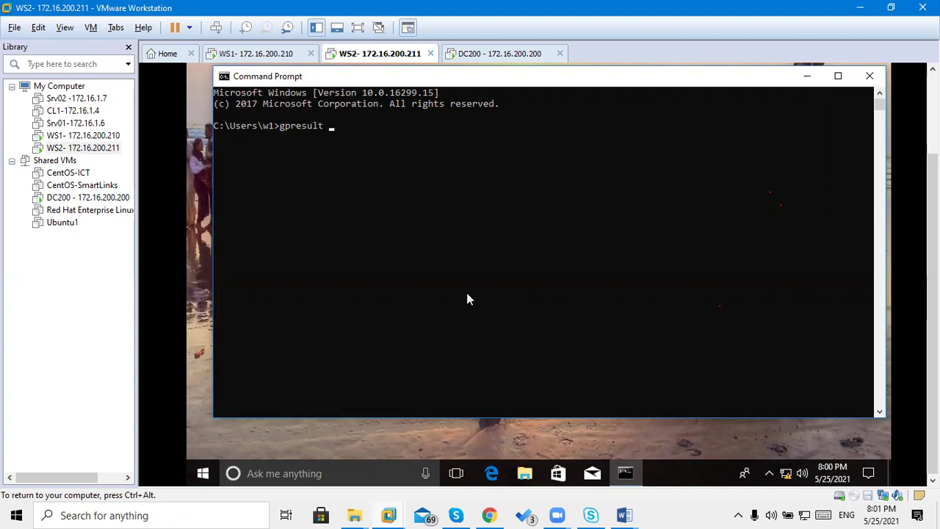
type("/r")
key("Return")
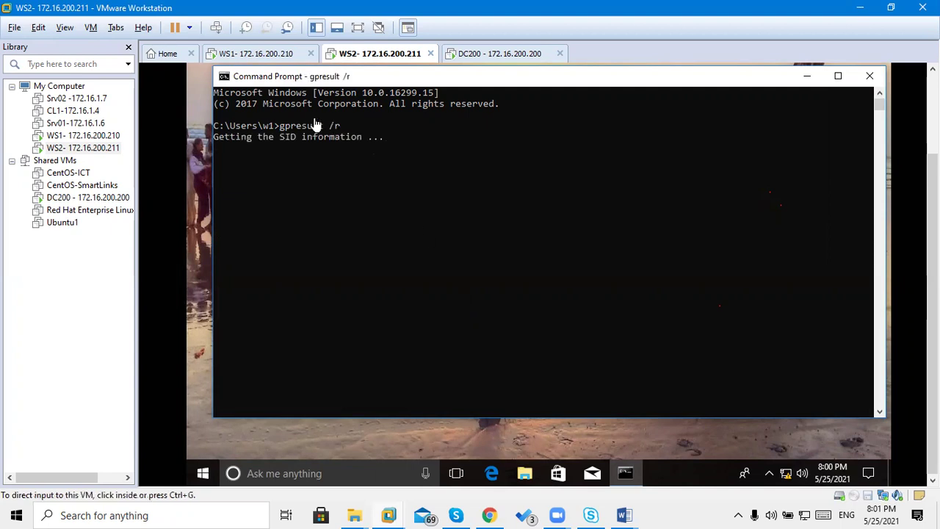
Examine the Applied Group Policy Objects in the WS1 gpresult report, highlighting the MCSE-GPO and Default Domain Wallpaper entries.
left_click(254, 56)
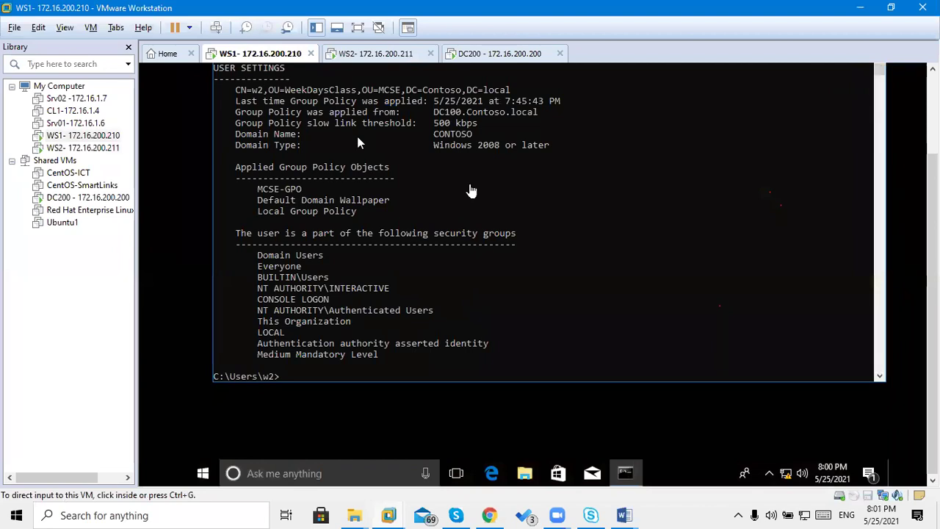
left_click(471, 191)
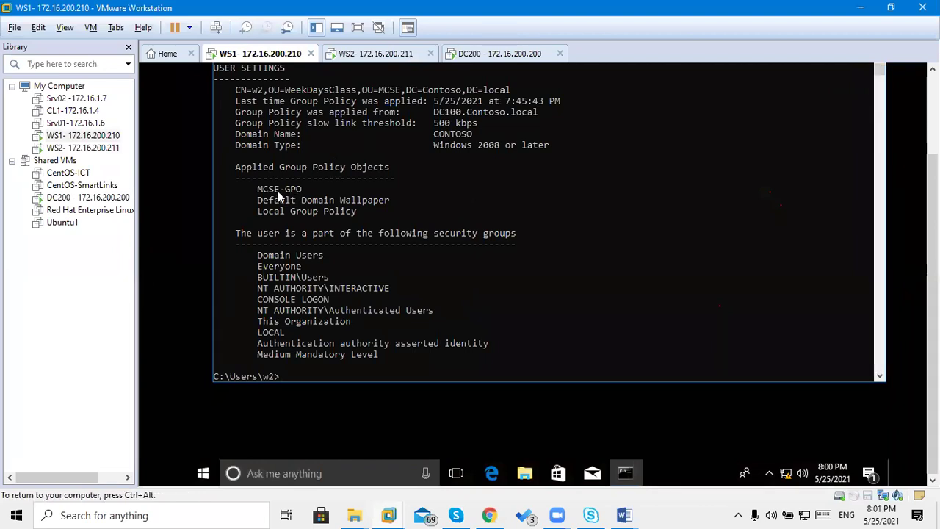
left_click_drag(257, 188, 304, 192)
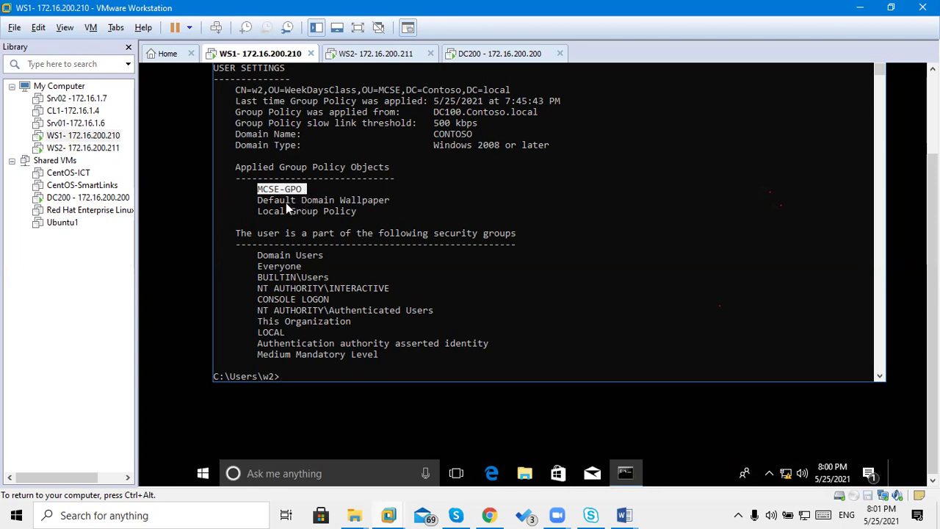
left_click_drag(257, 200, 392, 207)
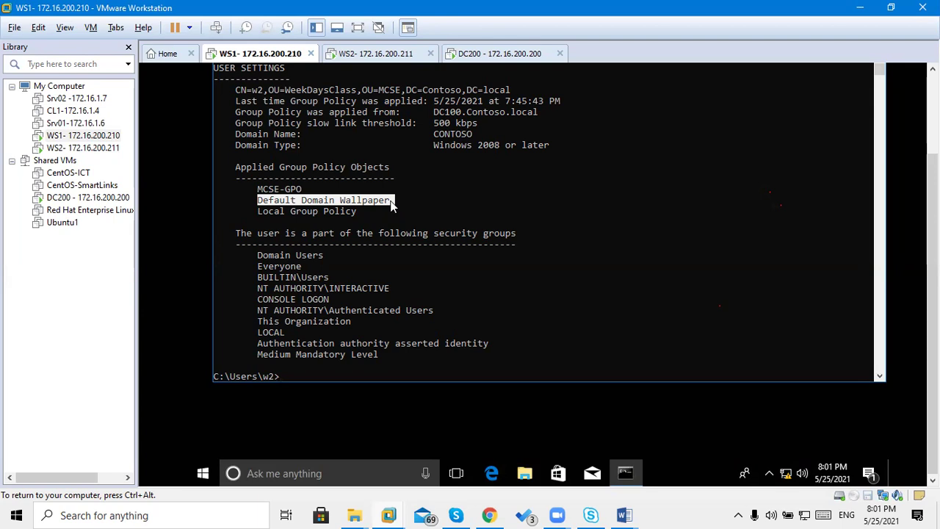
left_click_drag(252, 190, 371, 199)
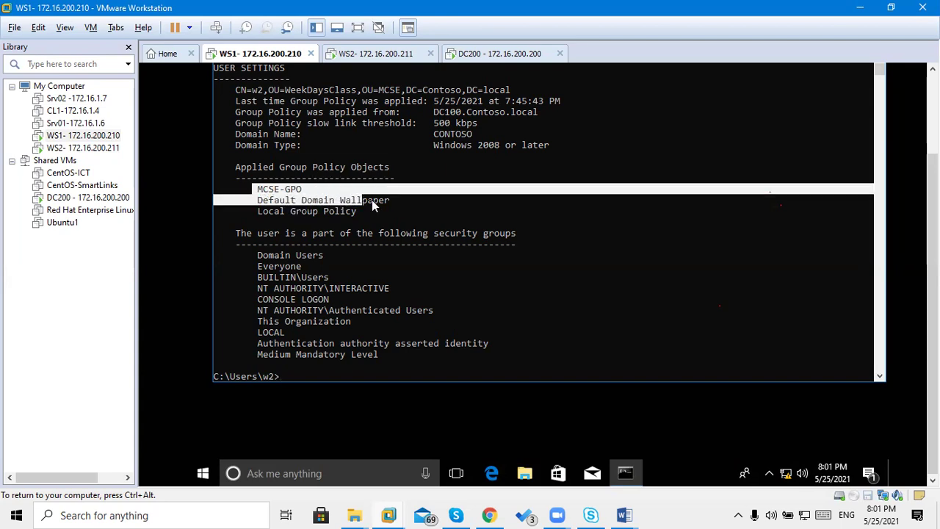
right_click(304, 377)
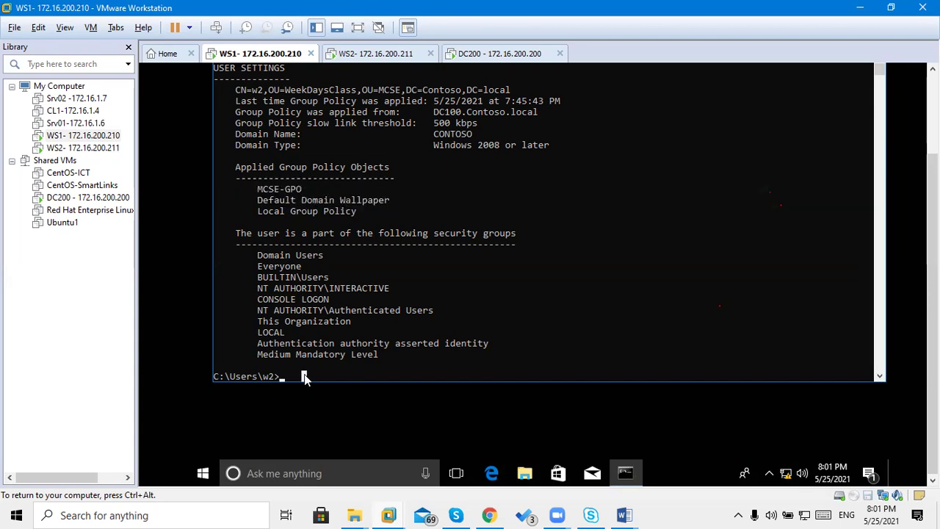
Force a group policy update on WS1 by running gpupdate /force in its Command Prompt.
type("gpresult")
key("BackSpace")
type("update /force")
left_click_drag(359, 201, 258, 205)
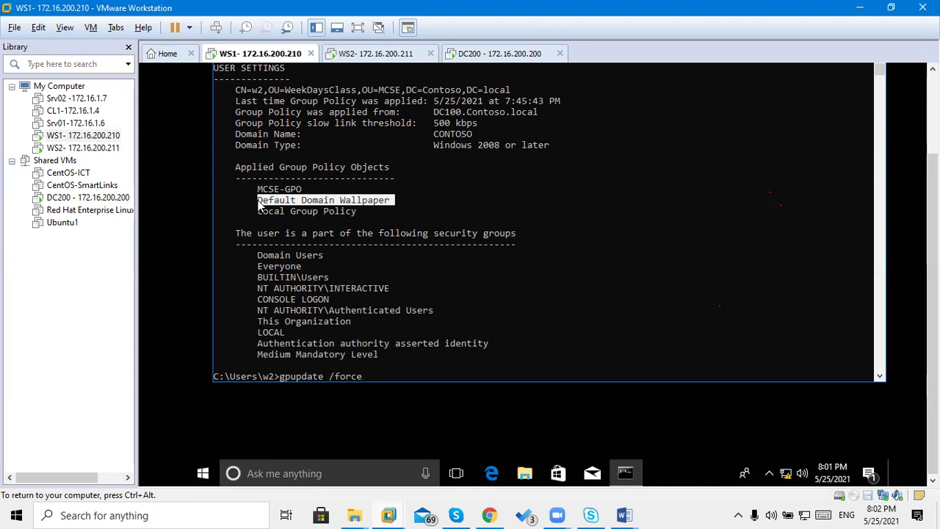
left_click(424, 337)
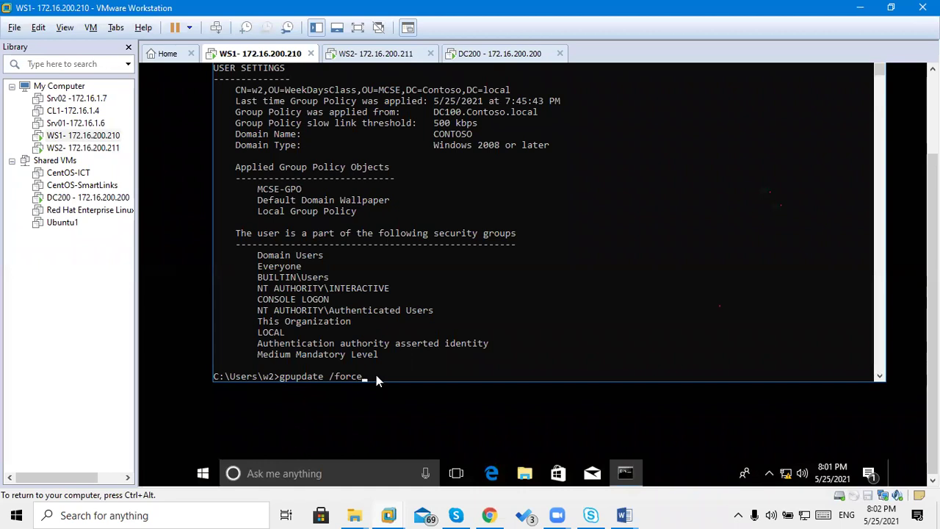
key("Return")
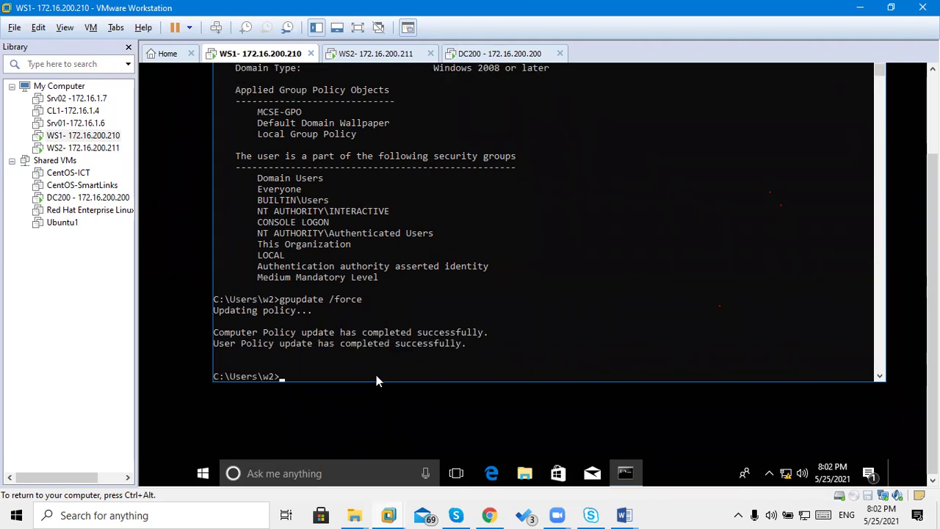
Rerun gpresult /r on WS1 to report the applied policies after the forced update.
key("Up")
key("Up")
key("Return")
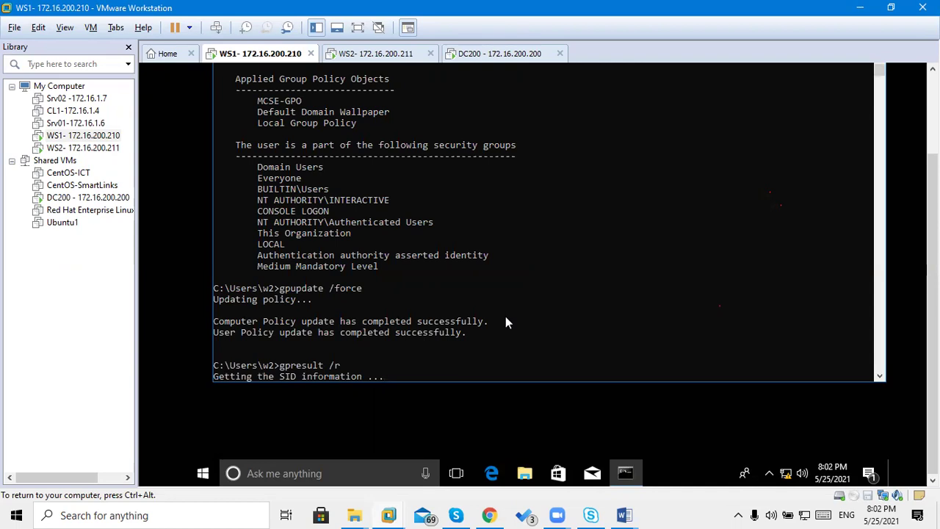
Check the progress of the gpresult report on WS2, and return to the WS1 virtual machine.
left_click(348, 54)
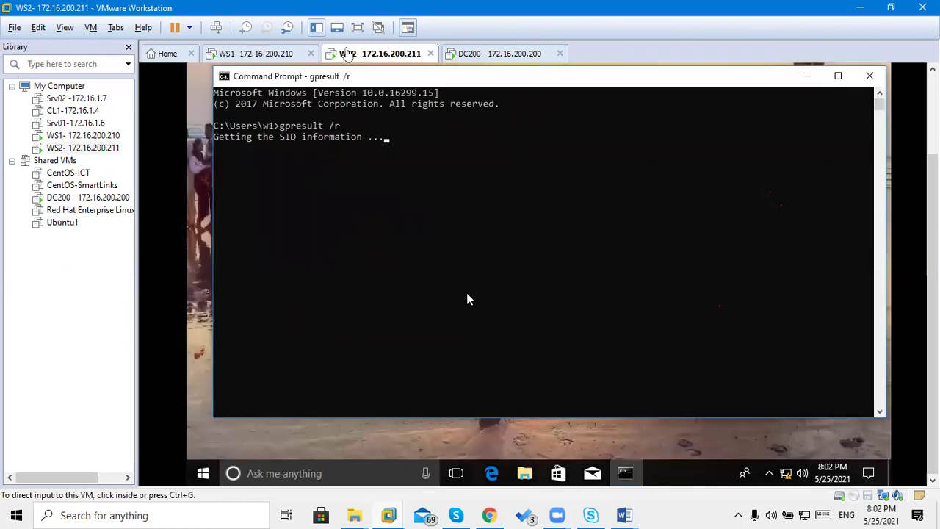
left_click(467, 293)
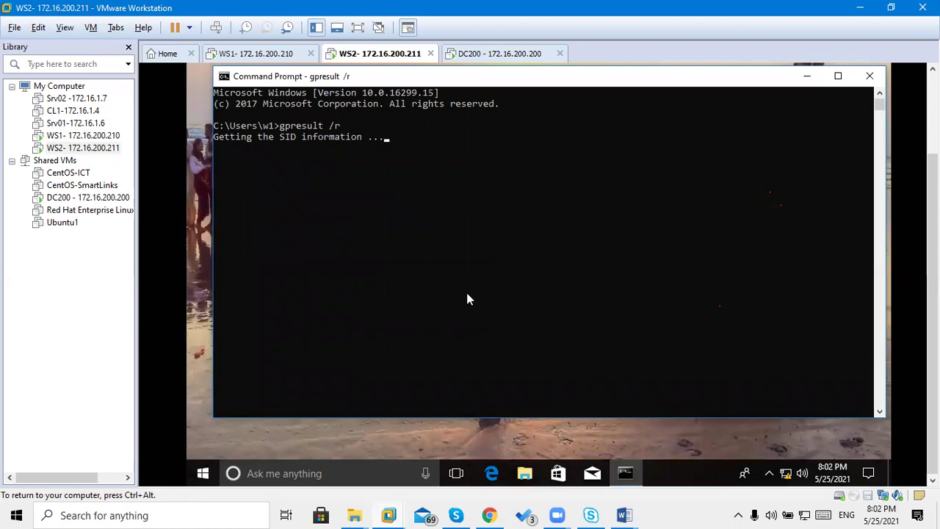
key("ctrl+alt")
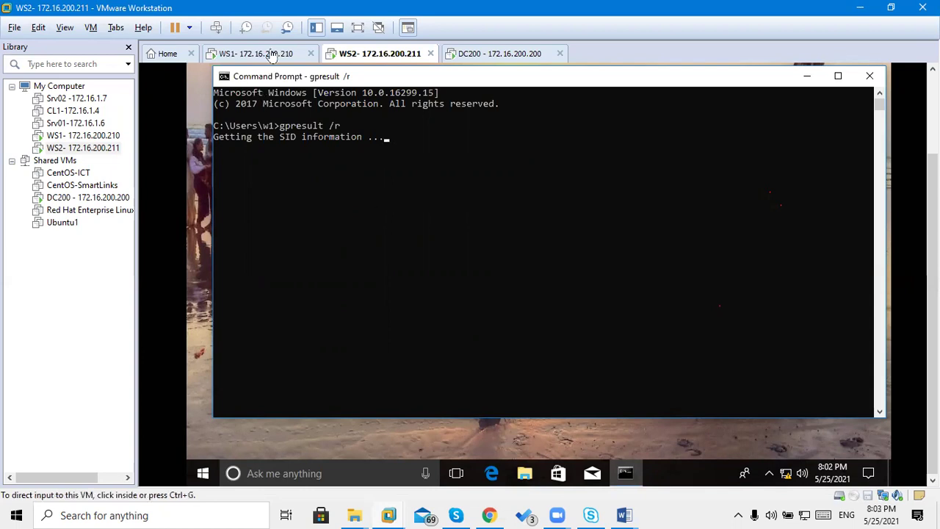
left_click(272, 57)
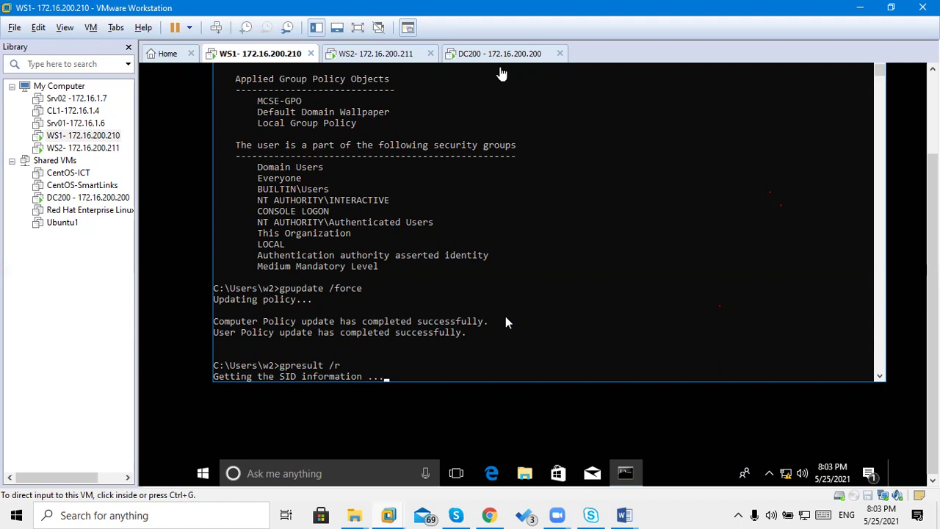
Switch to the DC200 virtual machine and view the Group Policy Results node in Group Policy Management.
left_click(486, 56)
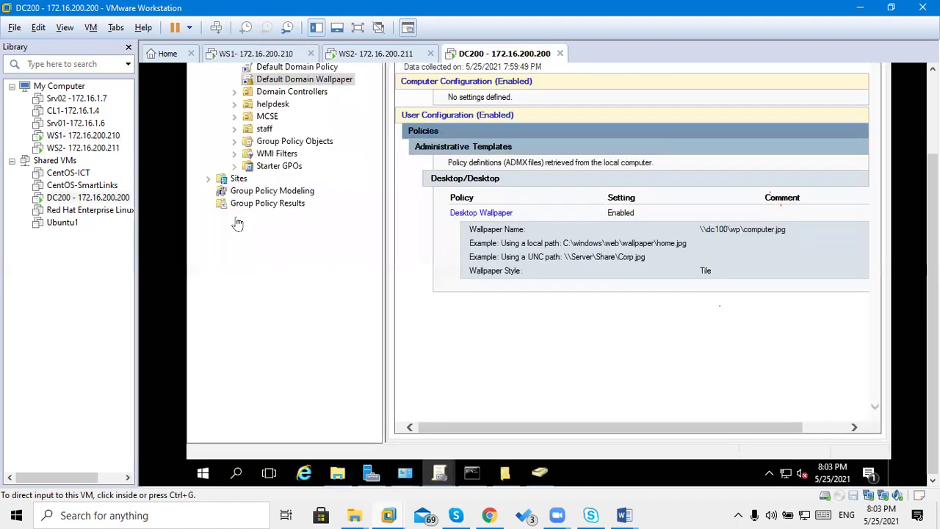
key("ctrl+g")
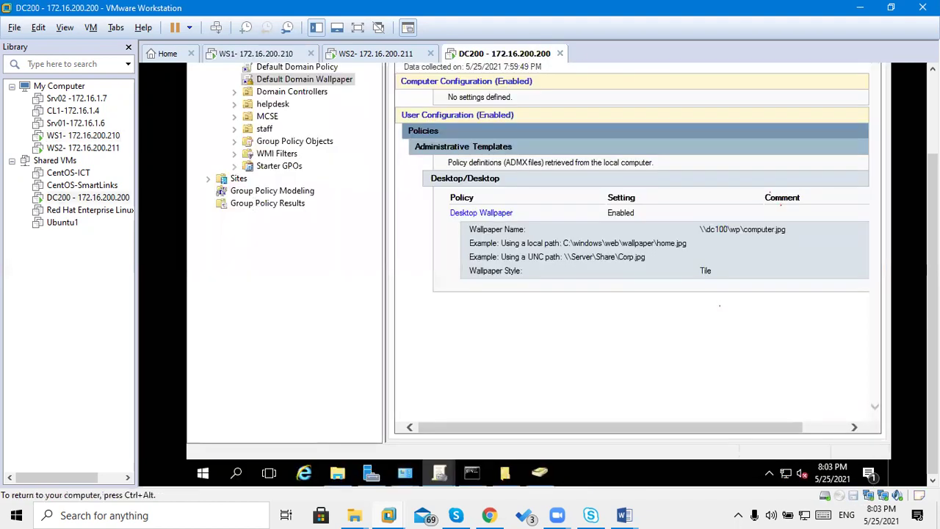
left_click(264, 205)
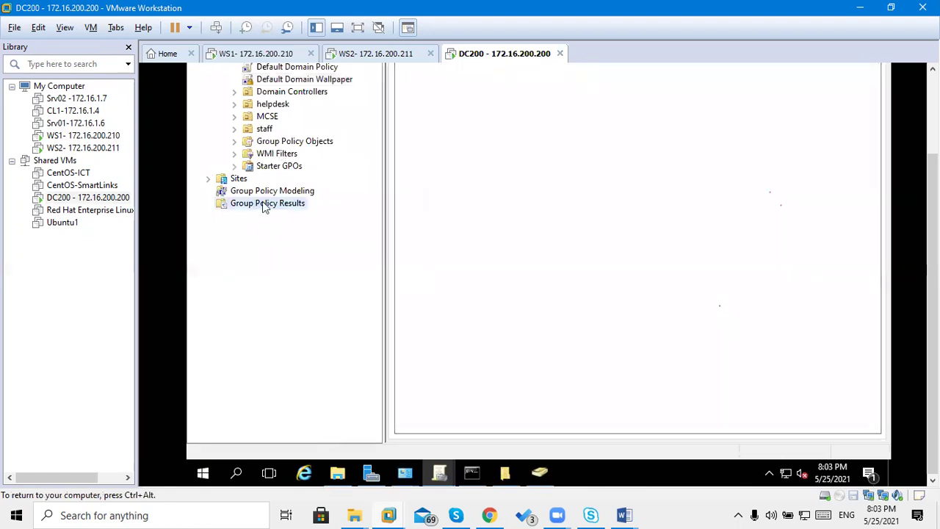
key("ctrl+alt")
scroll(390, 432, "up", 3)
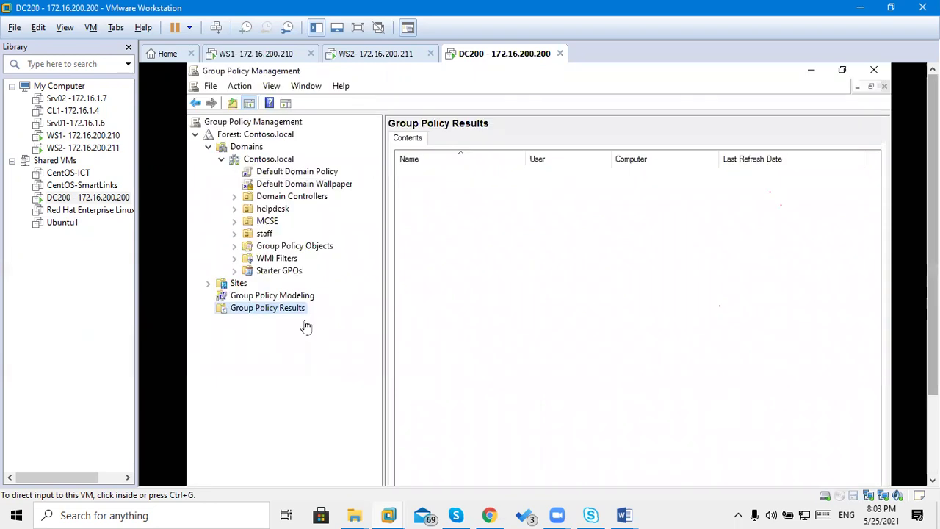
Start the Group Policy Modeling Wizard and accept any available domain controller in Contoso.local for the simulation.
left_click(236, 297)
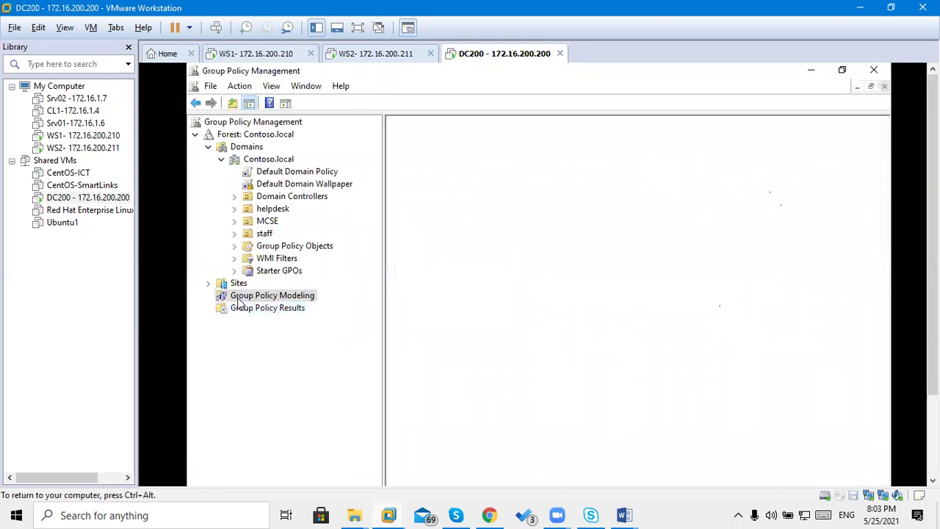
right_click(238, 303)
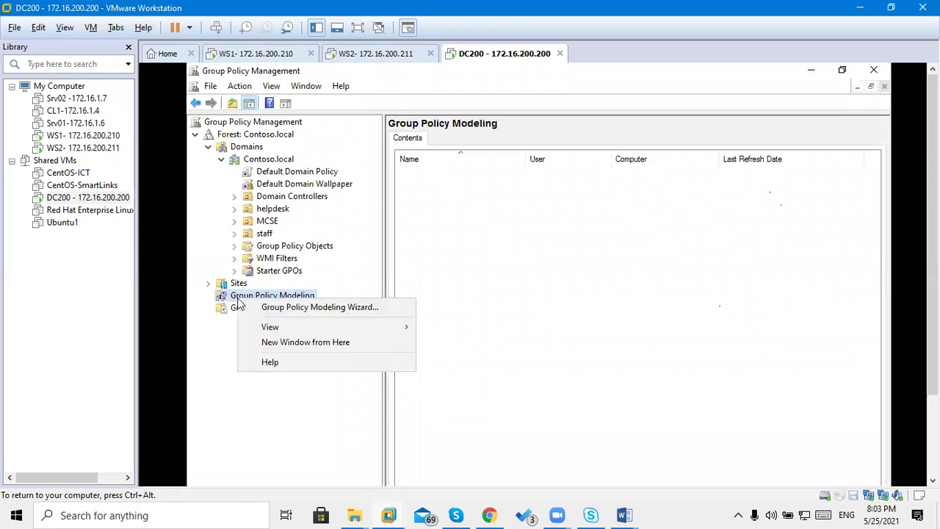
left_click(317, 307)
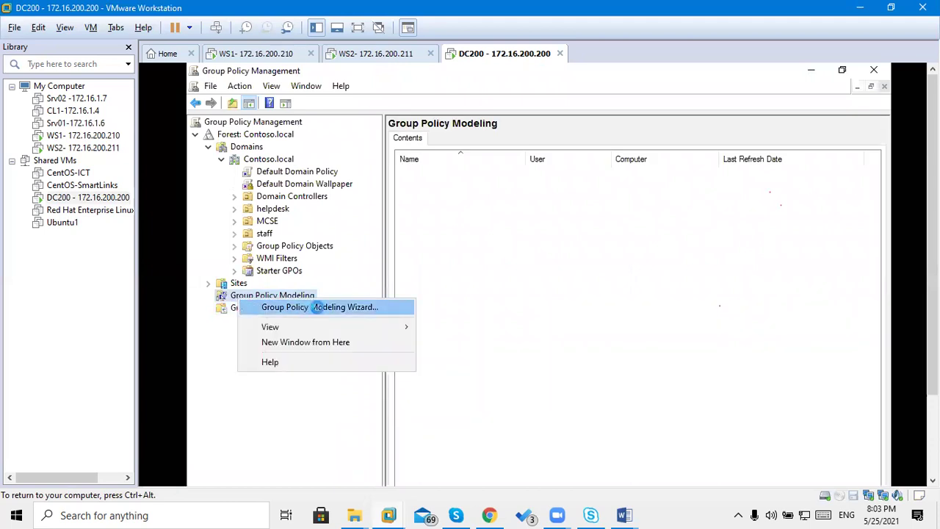
left_click(461, 370)
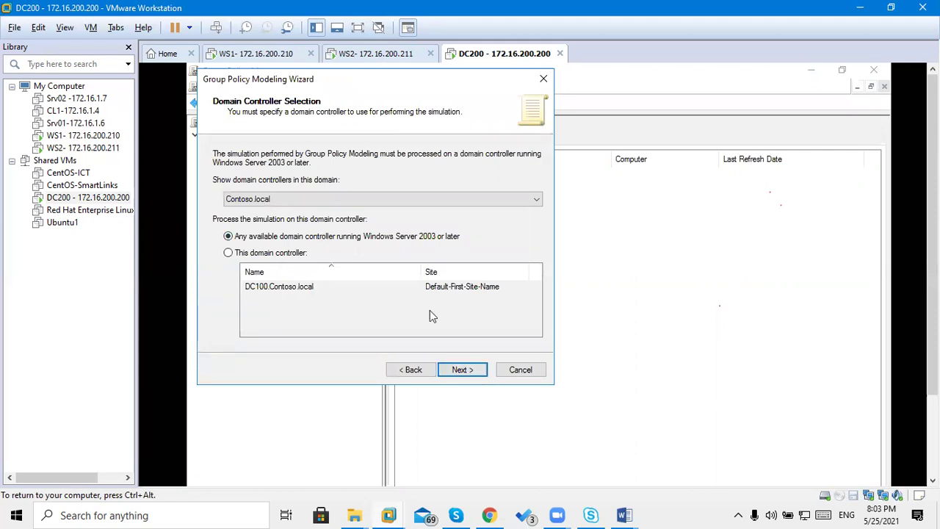
left_click(456, 369)
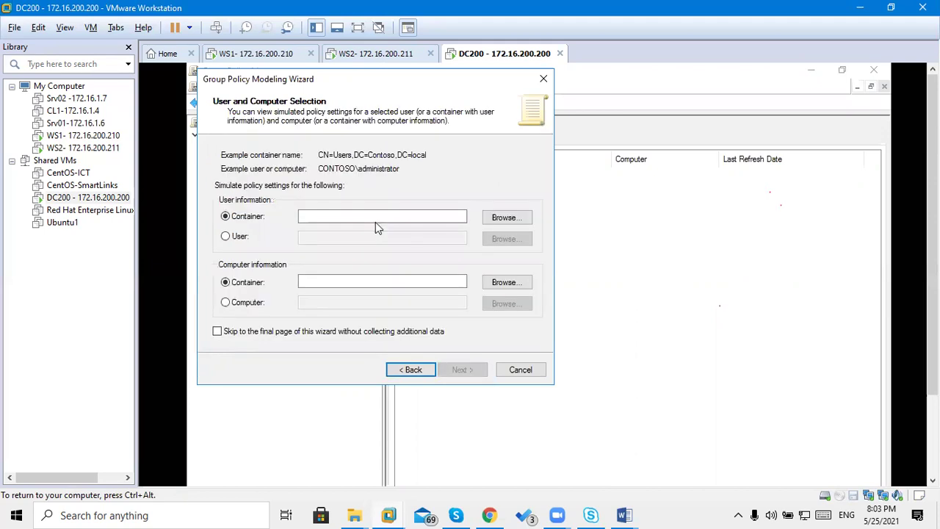
Simulate policy for a specific user by finding the person's CONTOSO account in the Contoso.local directory.
left_click(242, 236)
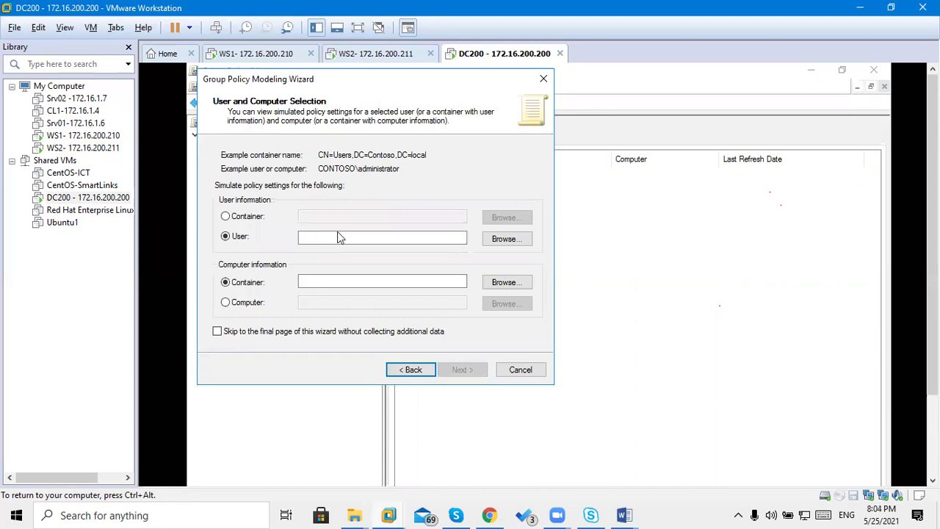
left_click(337, 231)
type("a")
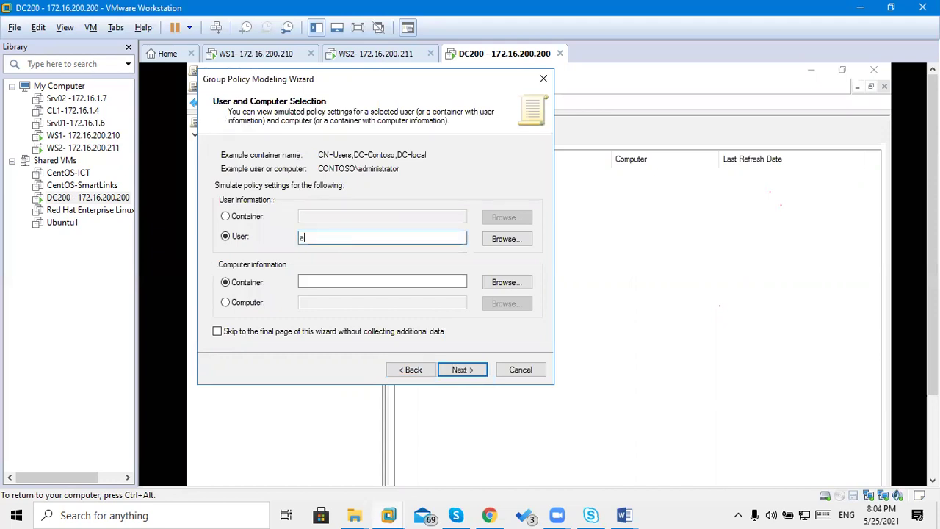
key("BackSpace")
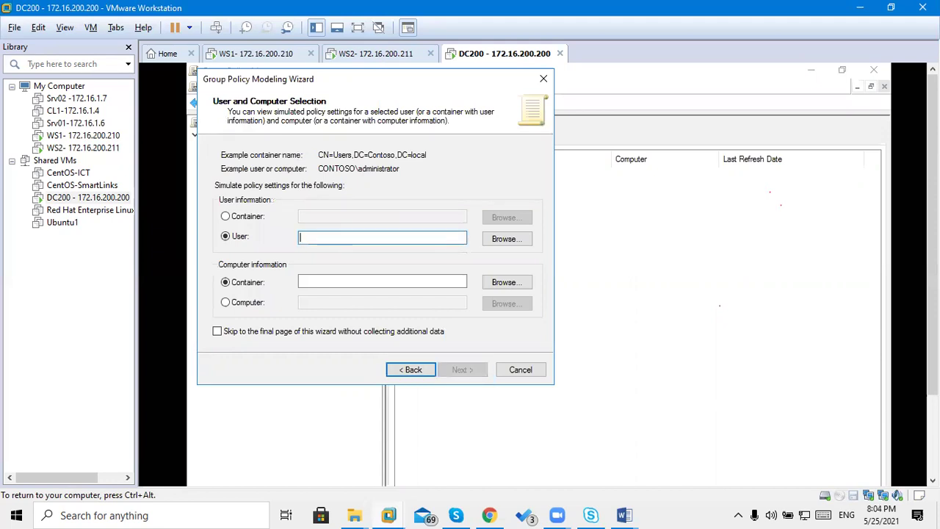
type("zaid")
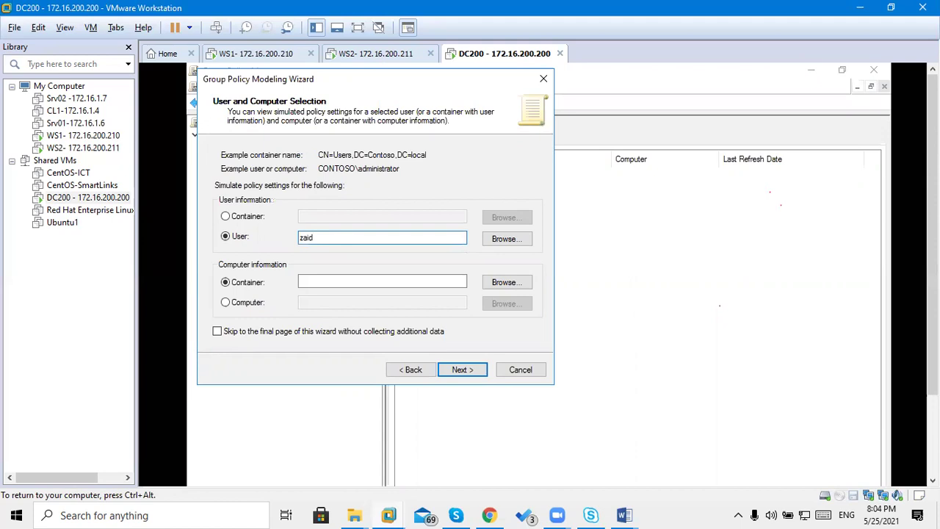
left_click(518, 240)
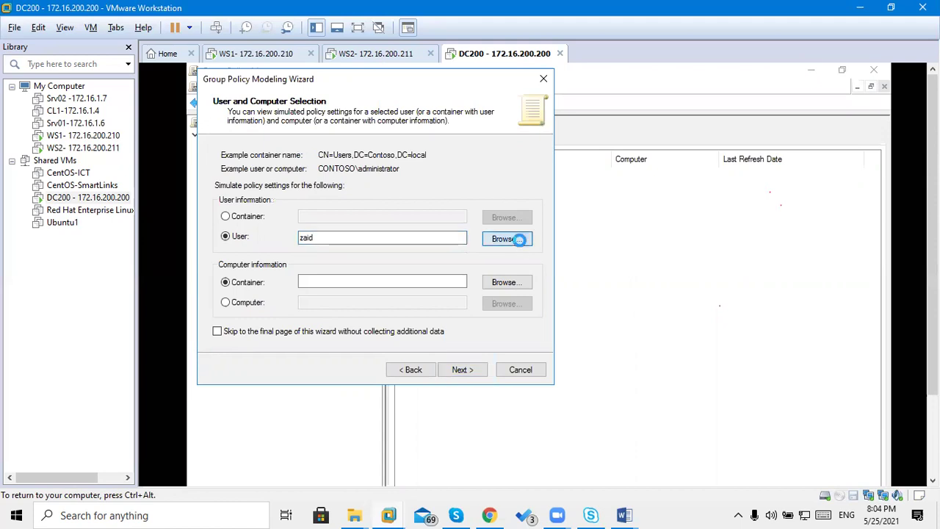
type("a")
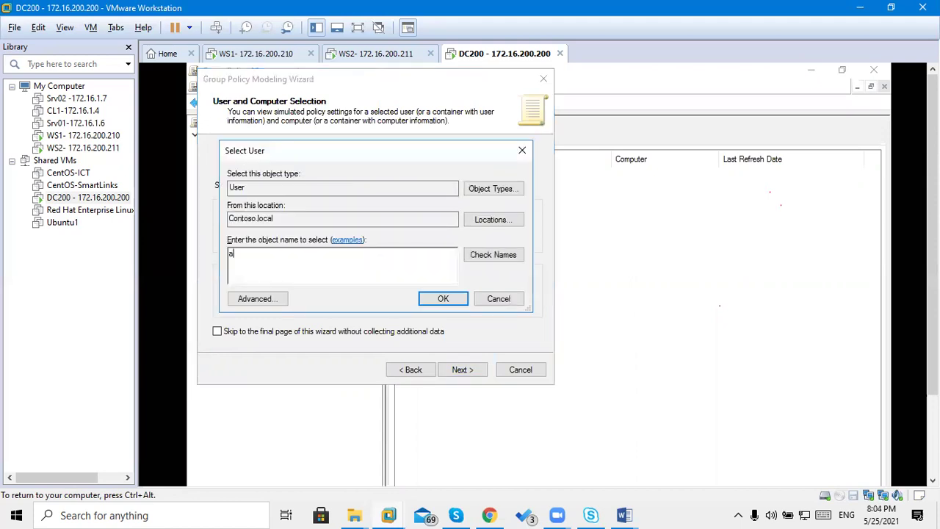
key("BackSpace")
type("zaid")
left_click(482, 257)
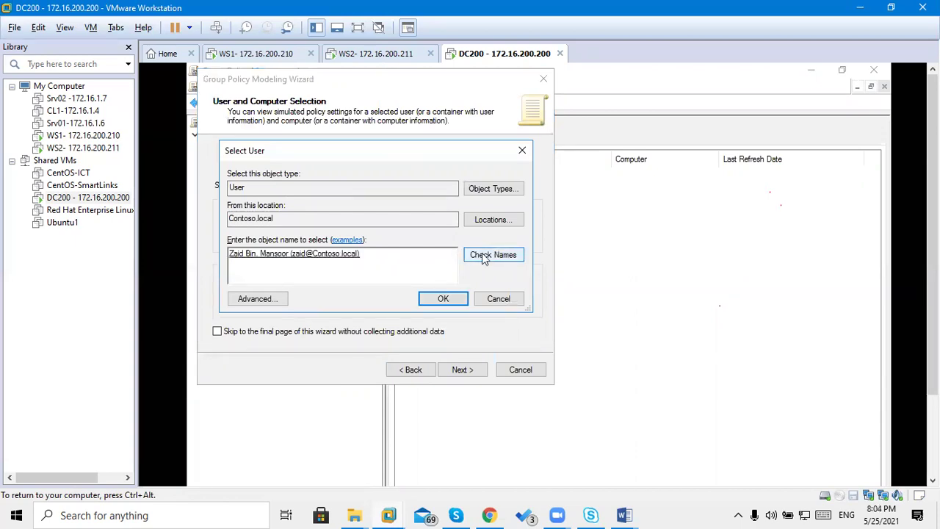
left_click(441, 299)
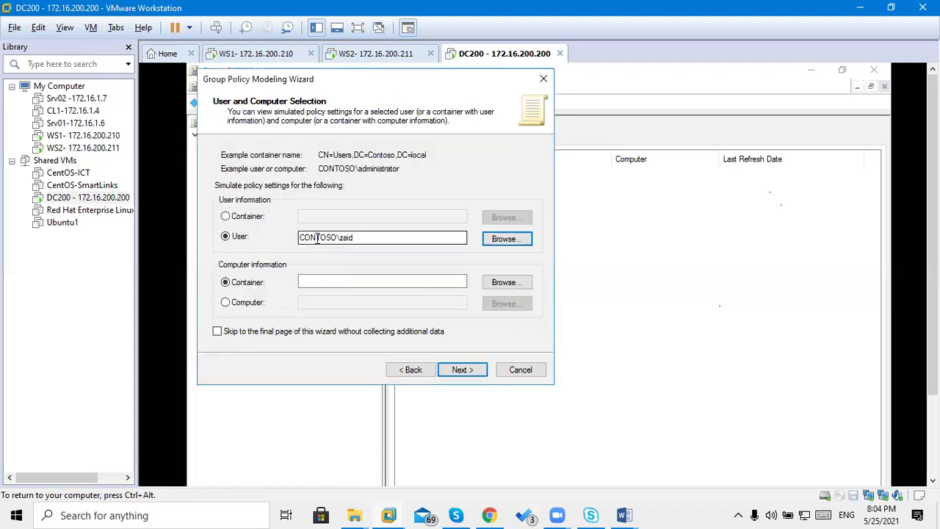
left_click(356, 236)
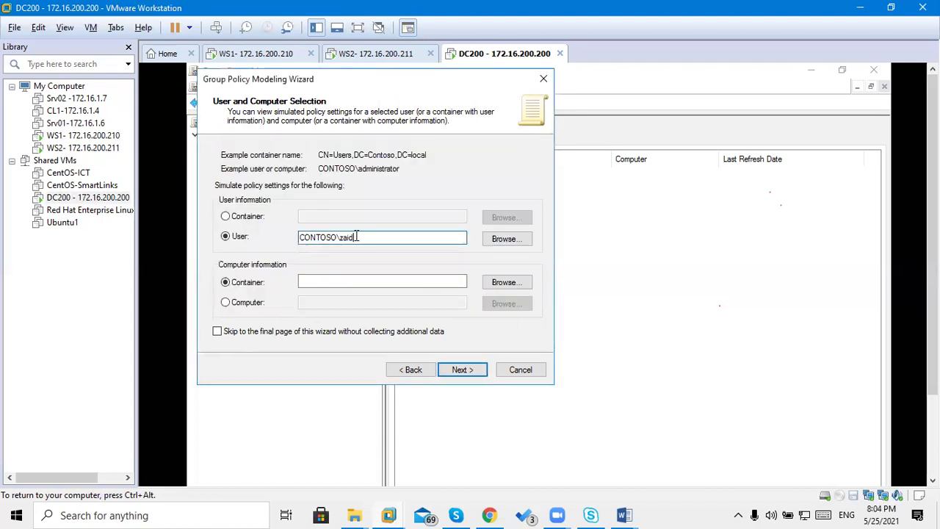
Simulate policy for a specific computer, picking WS1 from the names matching WS, and continue to the advanced simulation options.
left_click(257, 307)
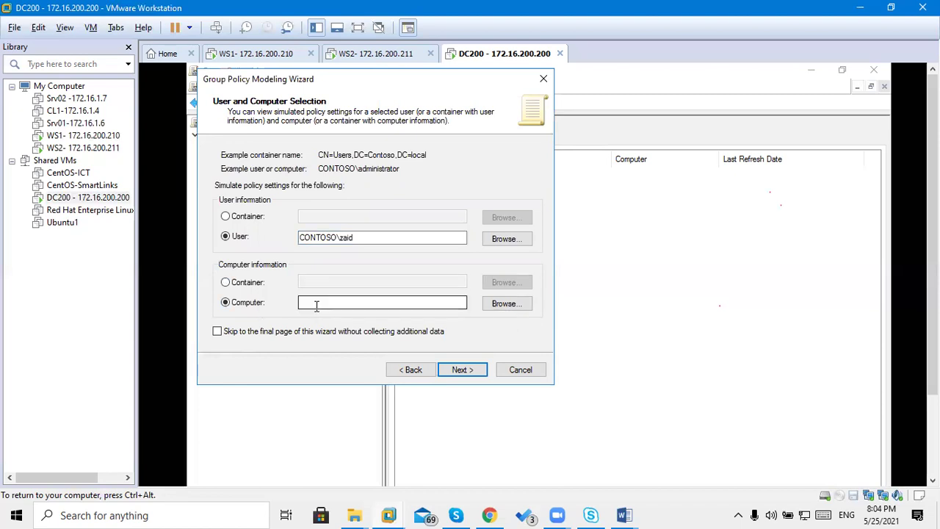
left_click(317, 306)
type("WS")
key("BackSpace")
key("BackSpace")
left_click(523, 306)
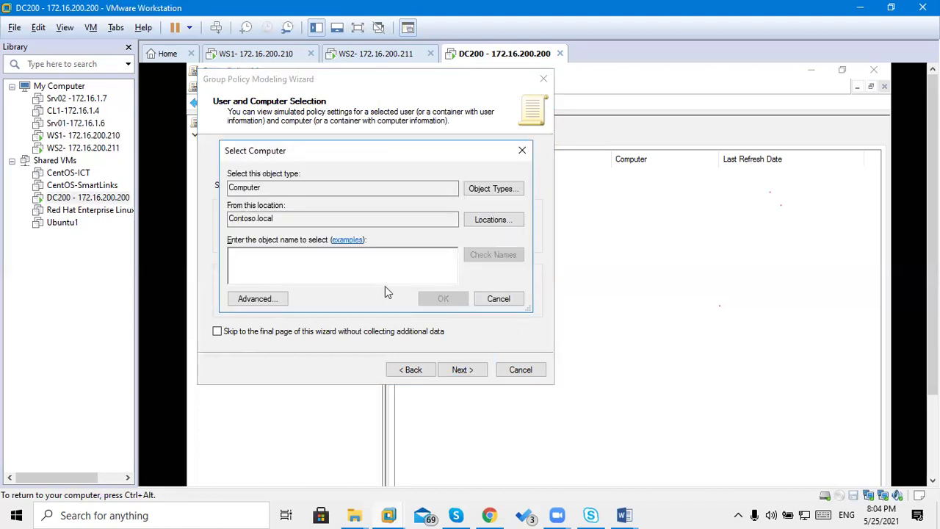
type("WS")
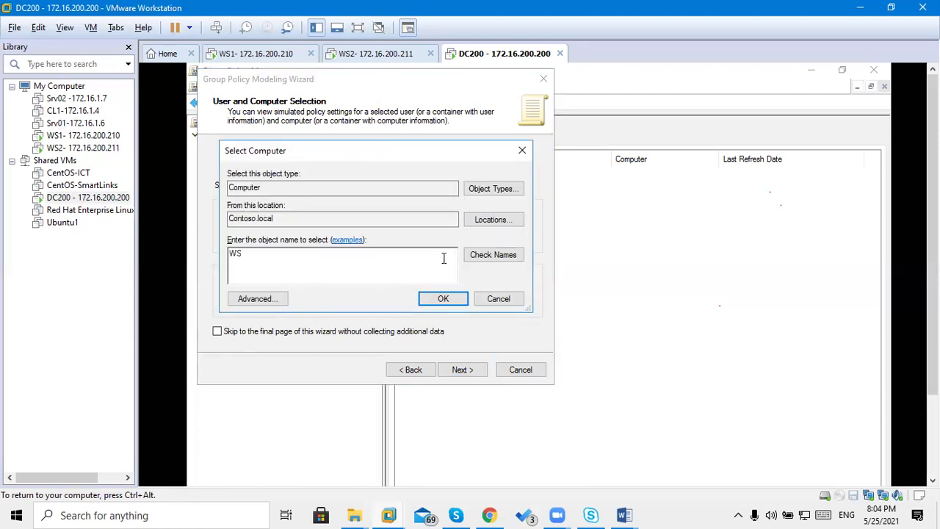
left_click(476, 265)
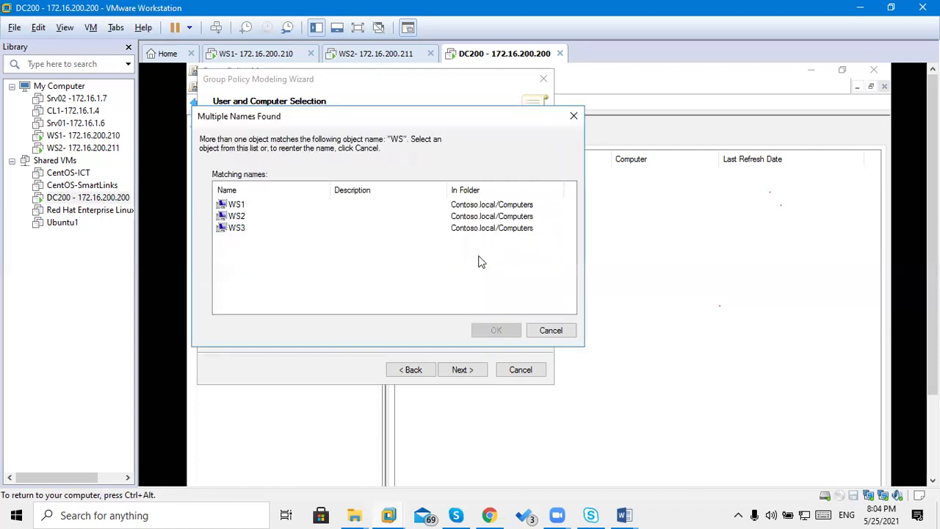
double_click(233, 205)
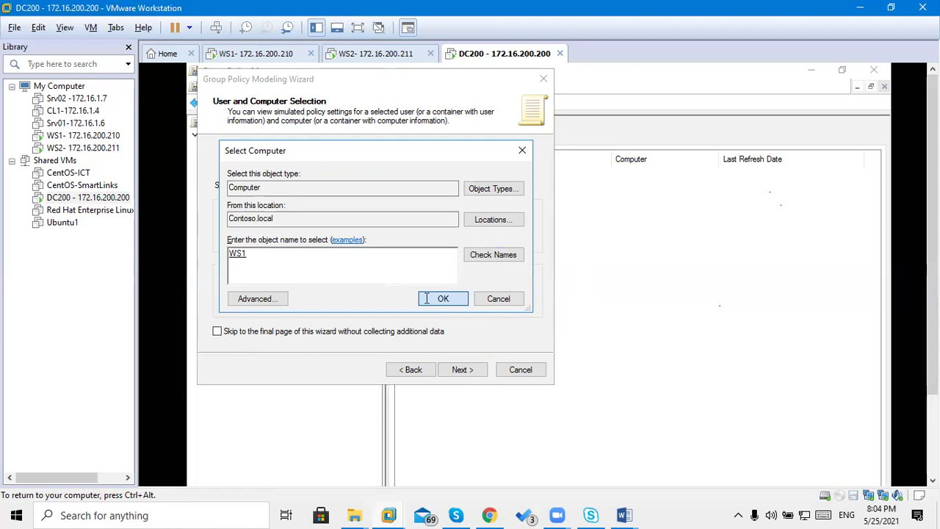
left_click(427, 298)
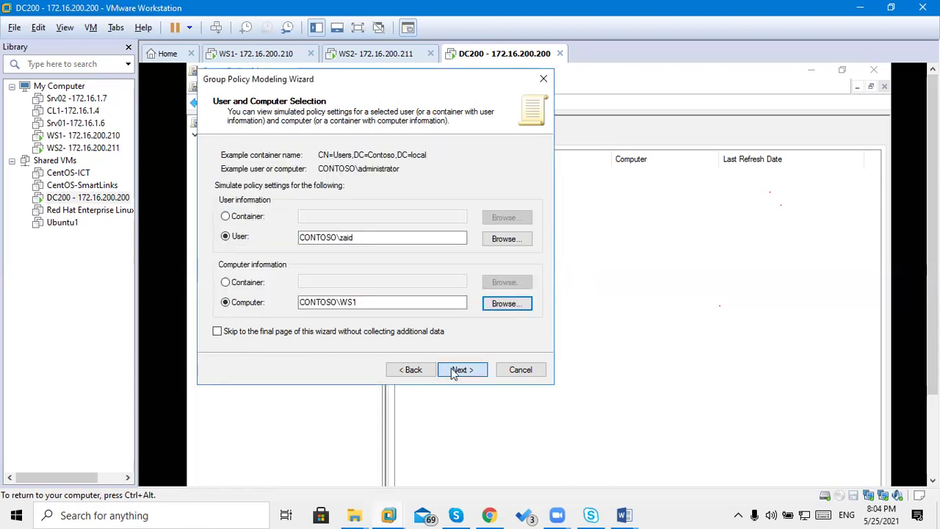
left_click(451, 368)
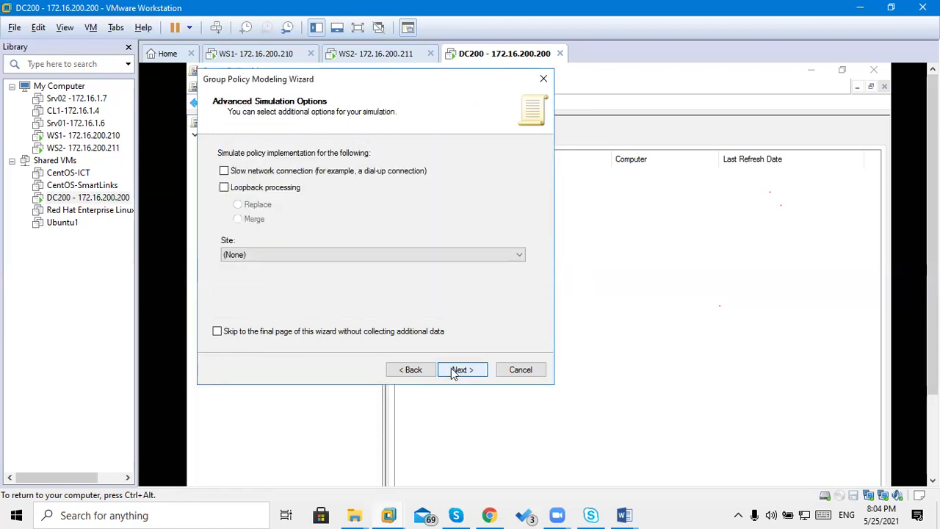
Go through the site choice in the advanced simulation options and proceed to the user location under Alternate Active Directory Paths.
left_click(268, 255)
left_click(268, 260)
left_click(463, 370)
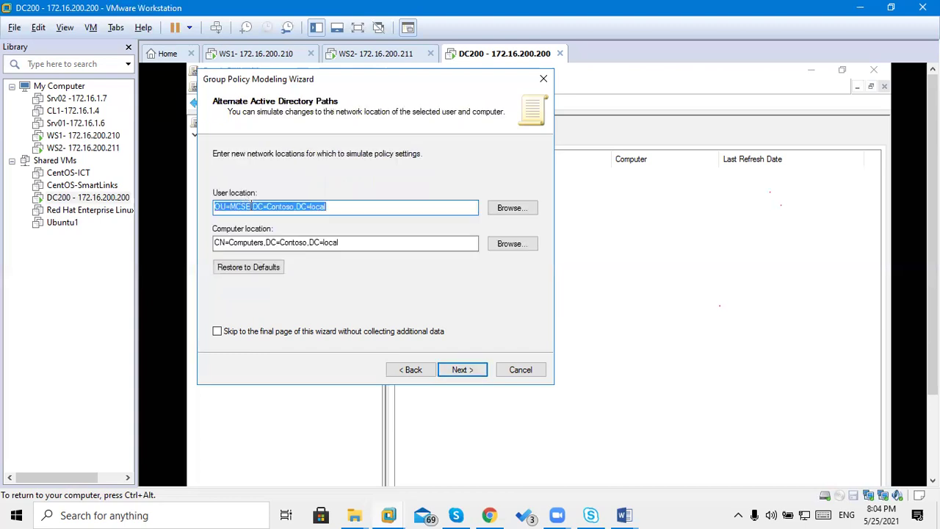
left_click(251, 207)
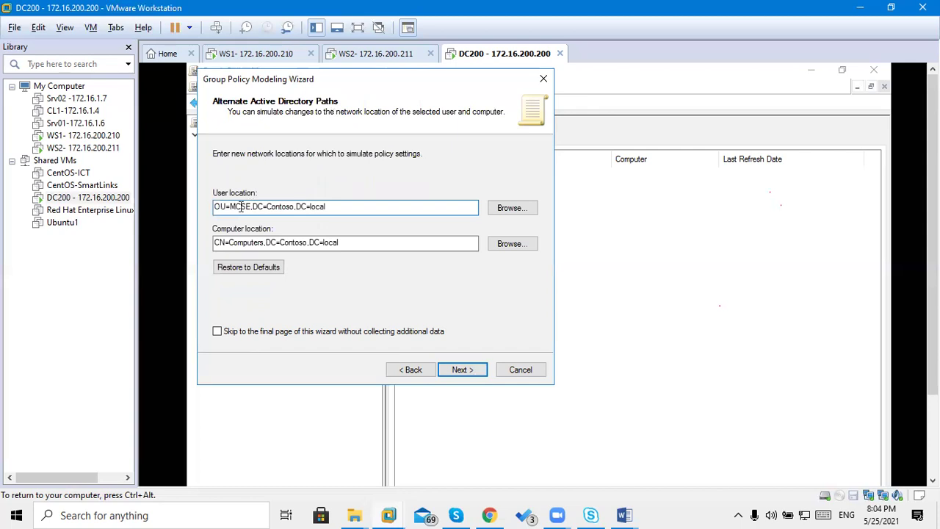
Keep the default user and computer locations, security groups and all linked WMI filters, continuing to the summary of selections.
left_click_drag(226, 207, 334, 248)
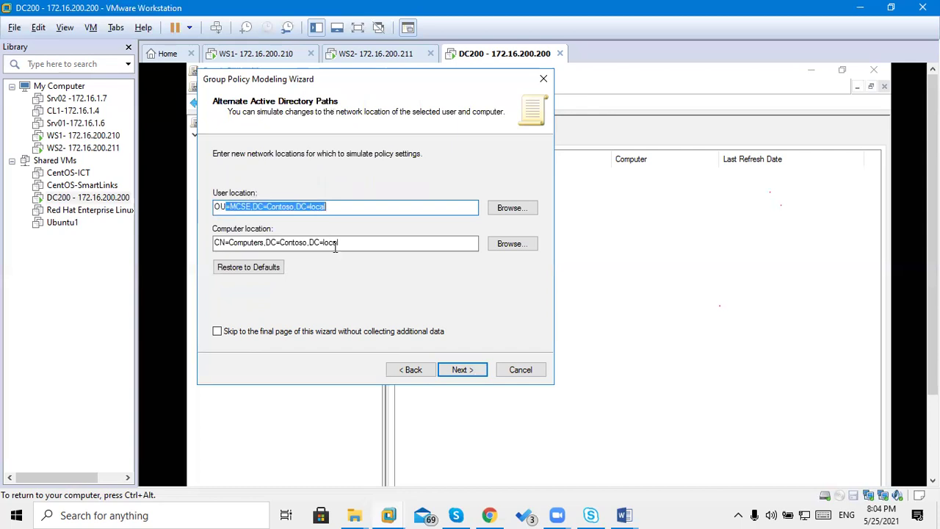
left_click(335, 245)
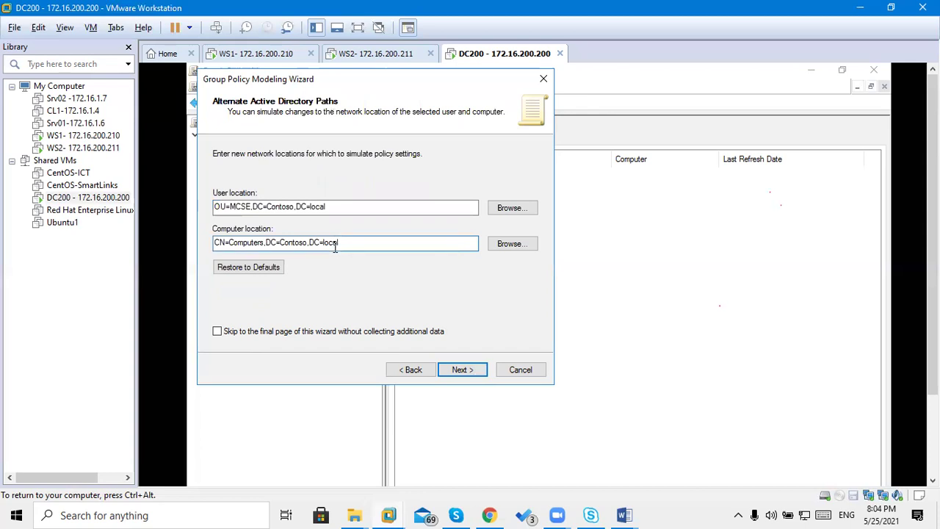
left_click(457, 374)
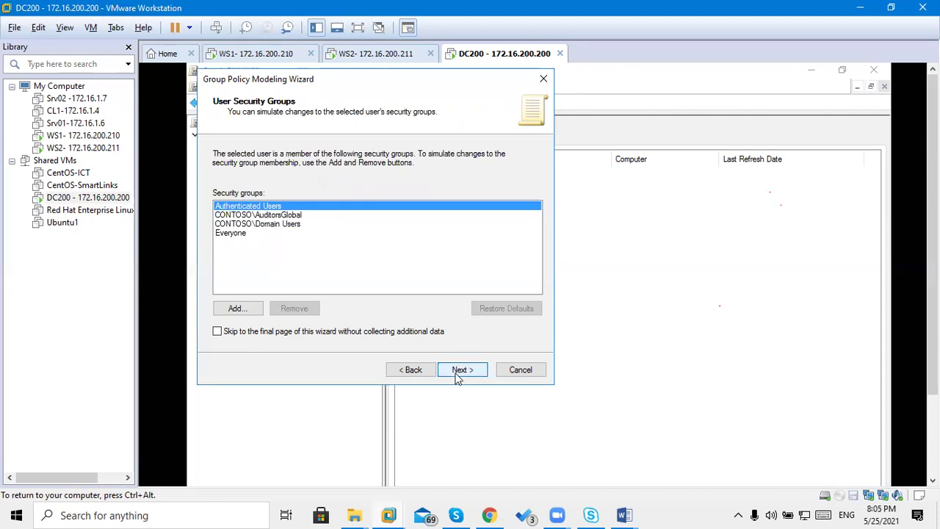
left_click(457, 374)
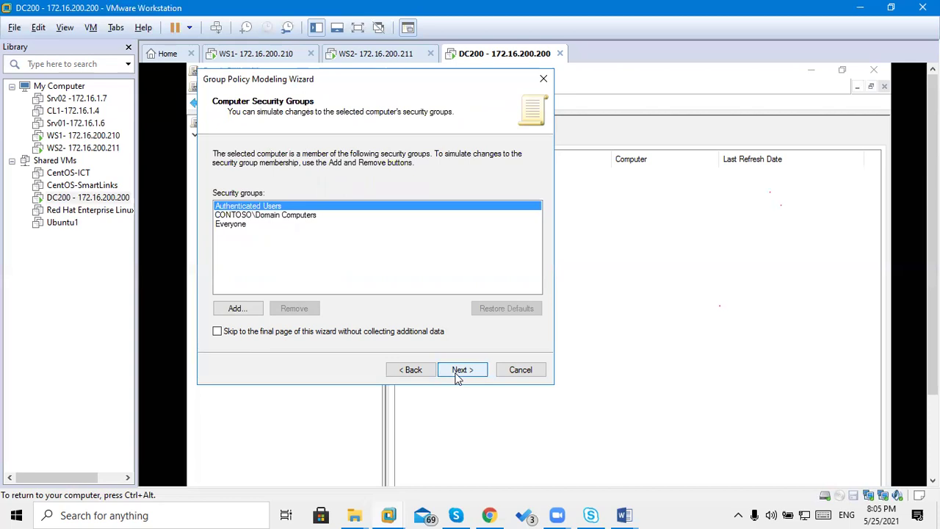
left_click(456, 374)
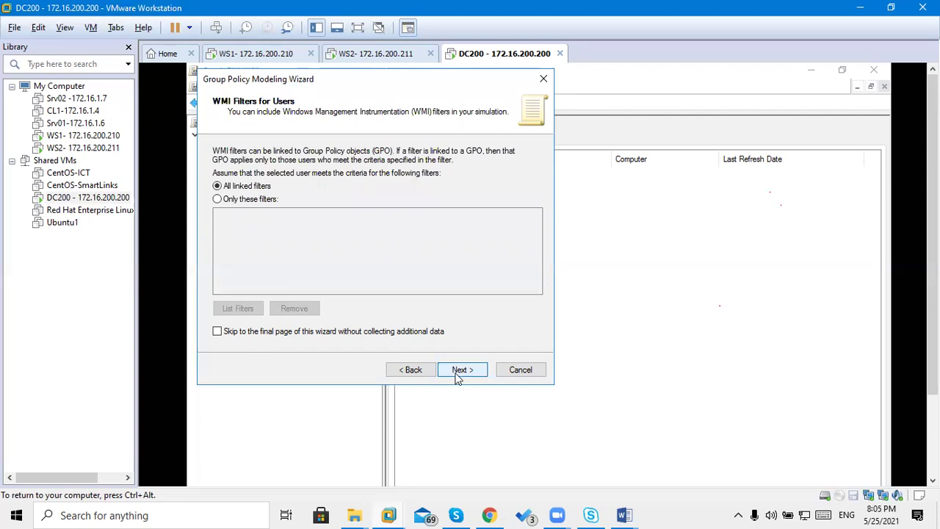
left_click(457, 374)
left_click(457, 375)
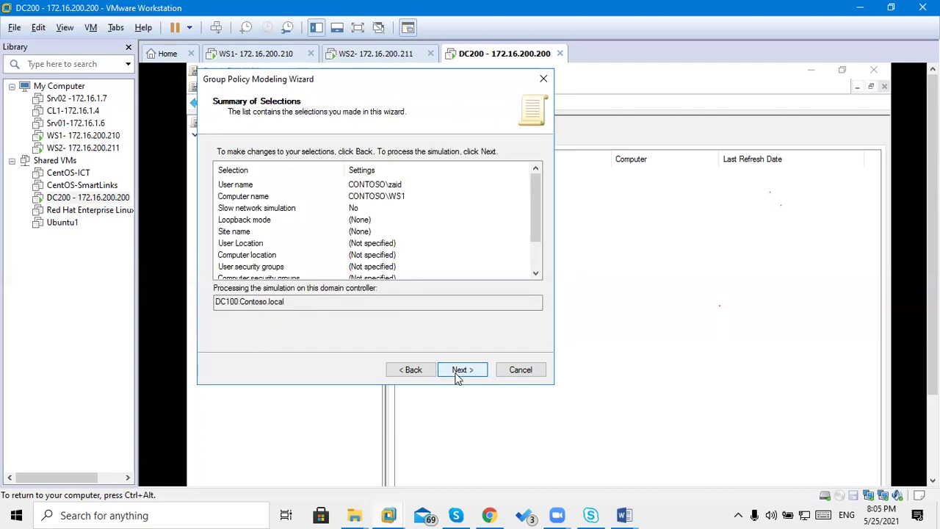
Process the simulation, finish the wizard and dismiss the Internet Explorer content block on the report's summary.
left_click(456, 370)
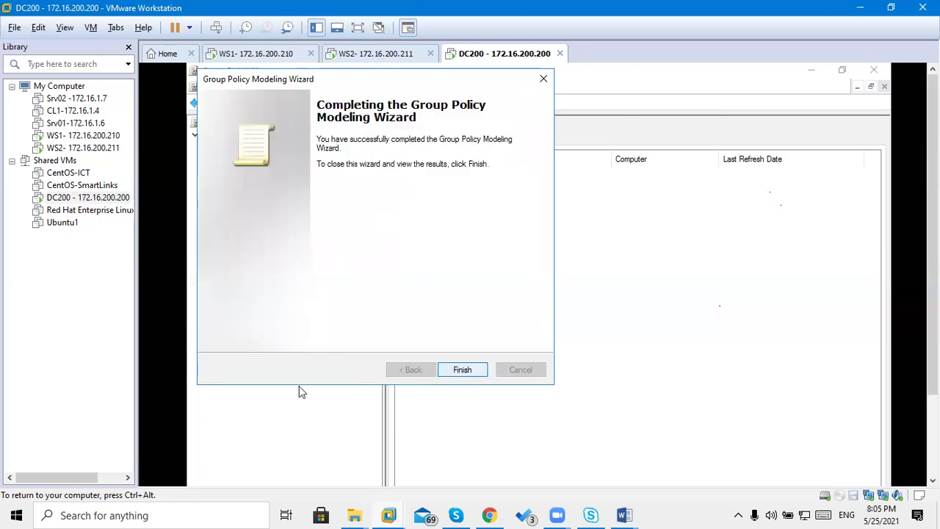
left_click(457, 369)
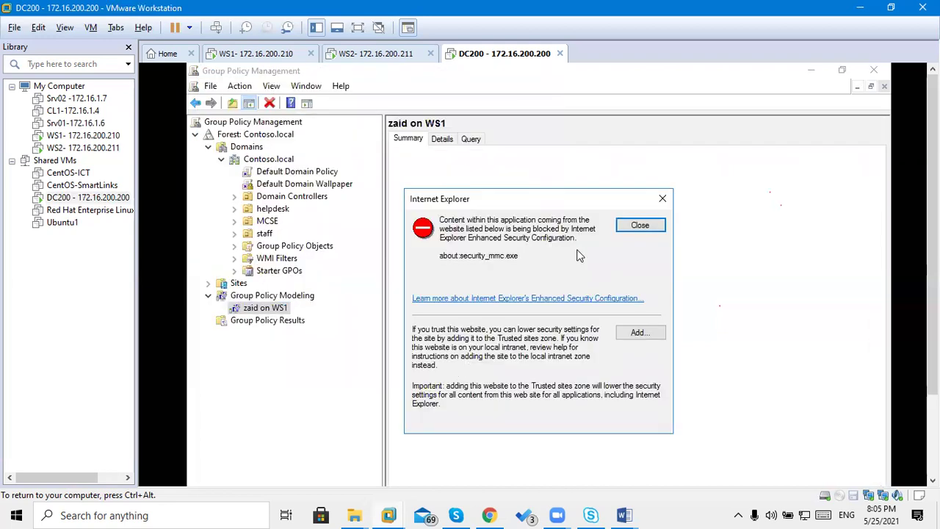
left_click(640, 225)
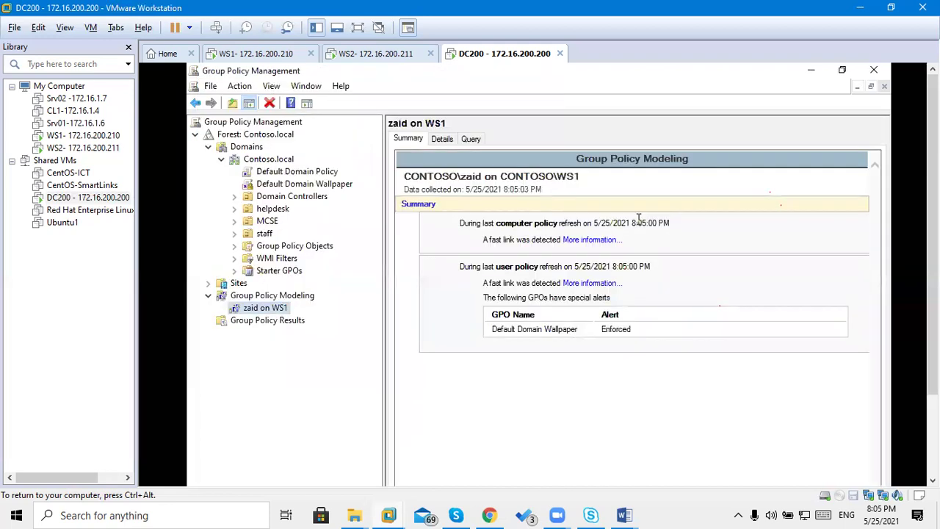
Examine the modeling report's details, checking the user container and the winning GPO for the Desktop Wallpaper policy.
left_click(442, 139)
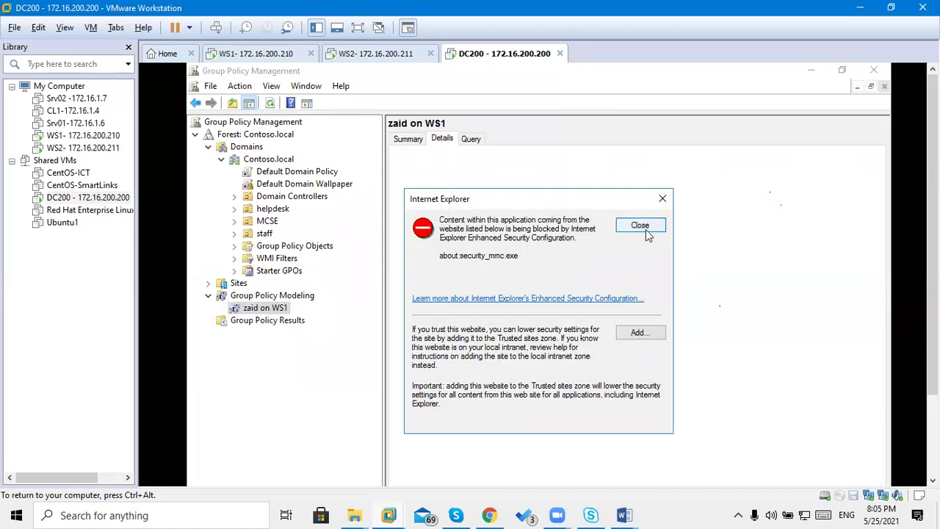
left_click(640, 226)
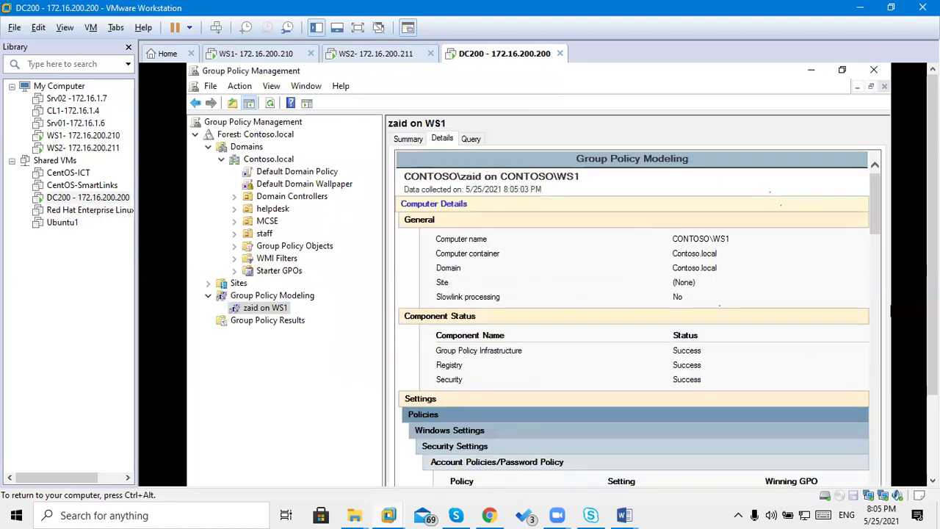
left_click_drag(876, 211, 881, 415)
double_click(718, 242)
double_click(724, 257)
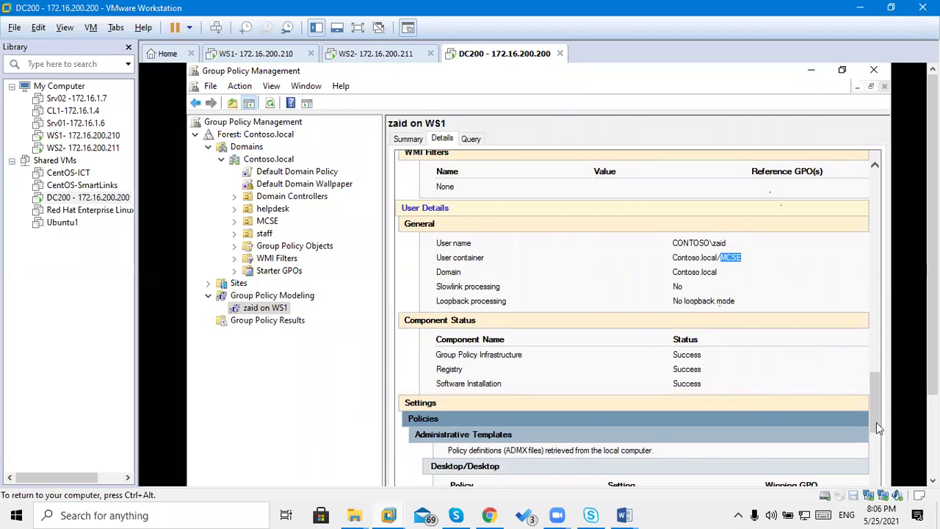
left_click_drag(876, 423, 880, 465)
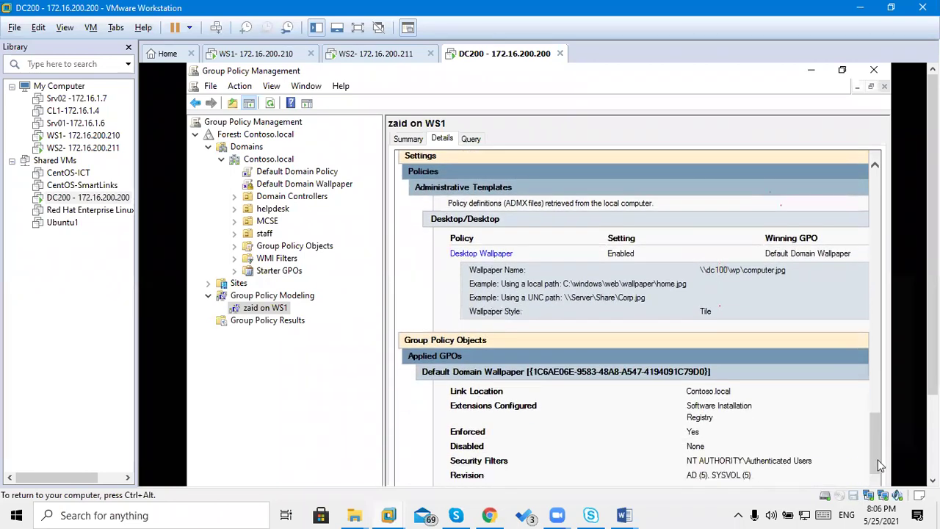
double_click(782, 254)
left_click_drag(873, 428, 864, 168)
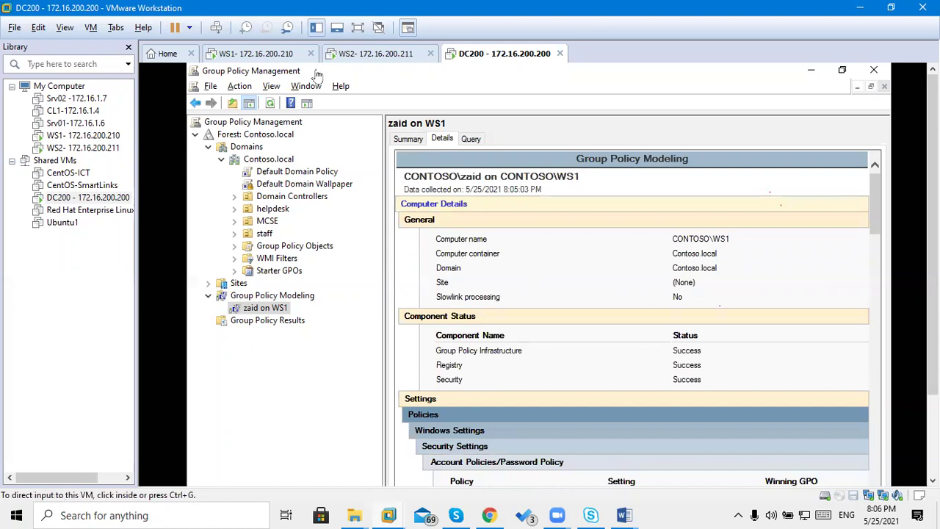
Check the gpresult output in the command prompts of the WS2 and WS1 virtual machines.
left_click(371, 59)
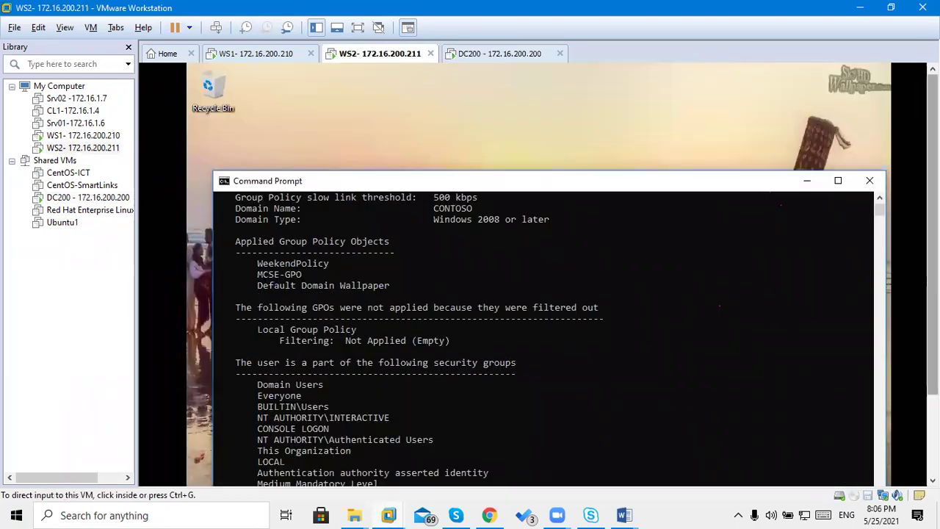
scroll(538, 274, "down", 3)
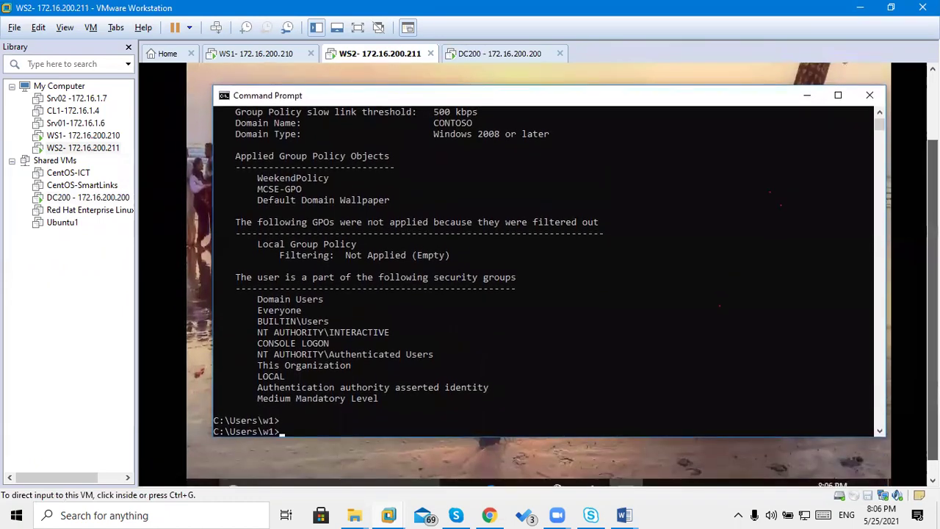
left_click(252, 52)
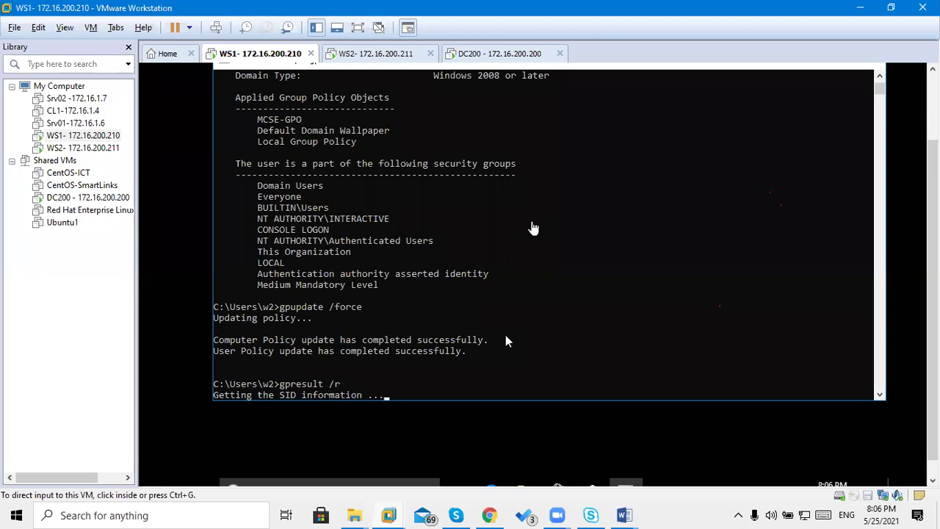
left_click(561, 344)
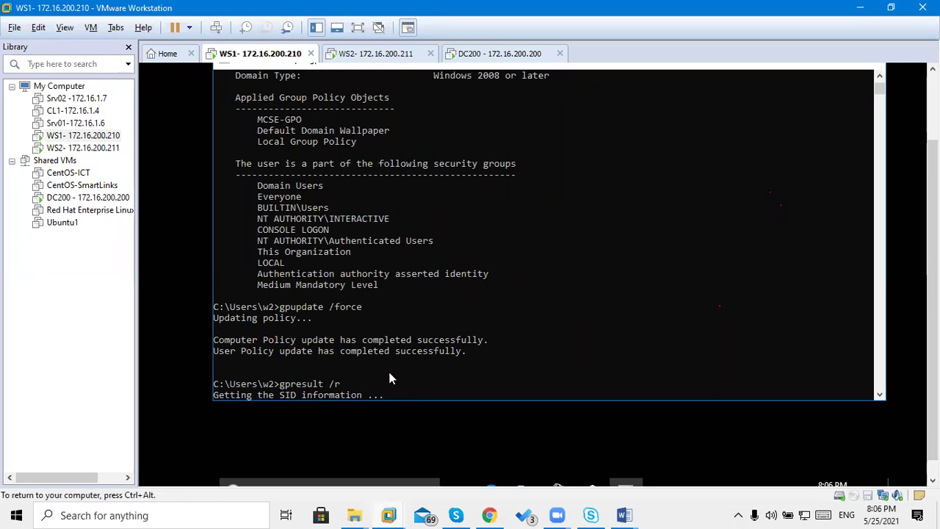
key("ctrl+alt")
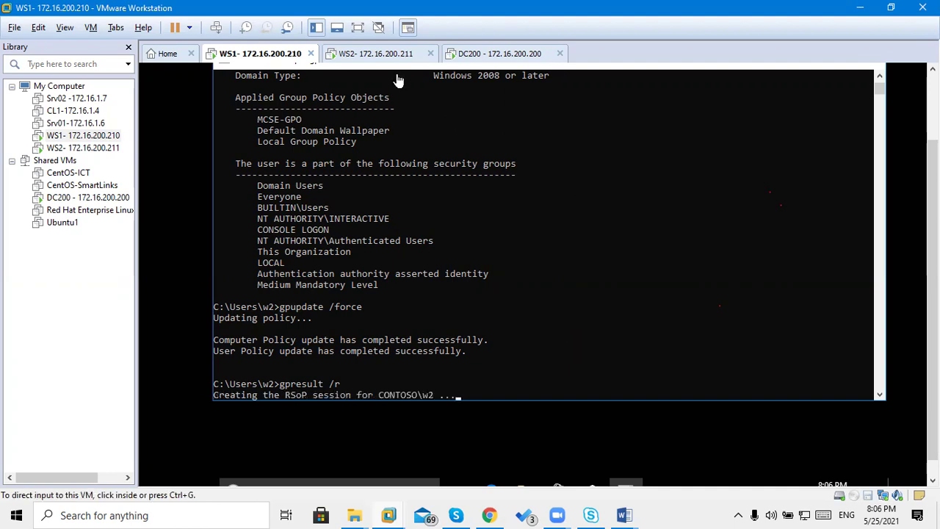
Force a group policy update on the WS2 virtual machine by running gpupdate/force in its command prompt.
left_click(373, 58)
left_click(467, 312)
key("Up")
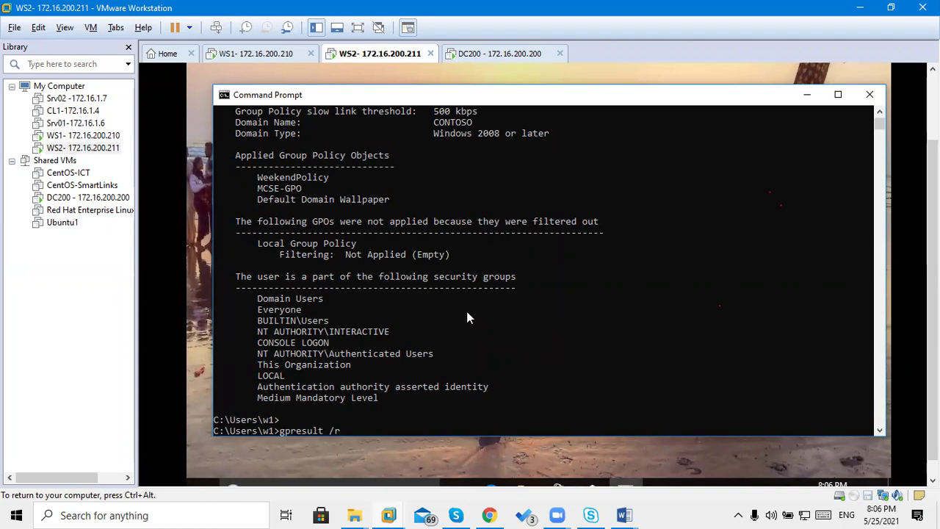
key("BackSpace")
key("BackSpace")
key("BackSpace")
key("BackSpace")
type("date/force")
key("Return")
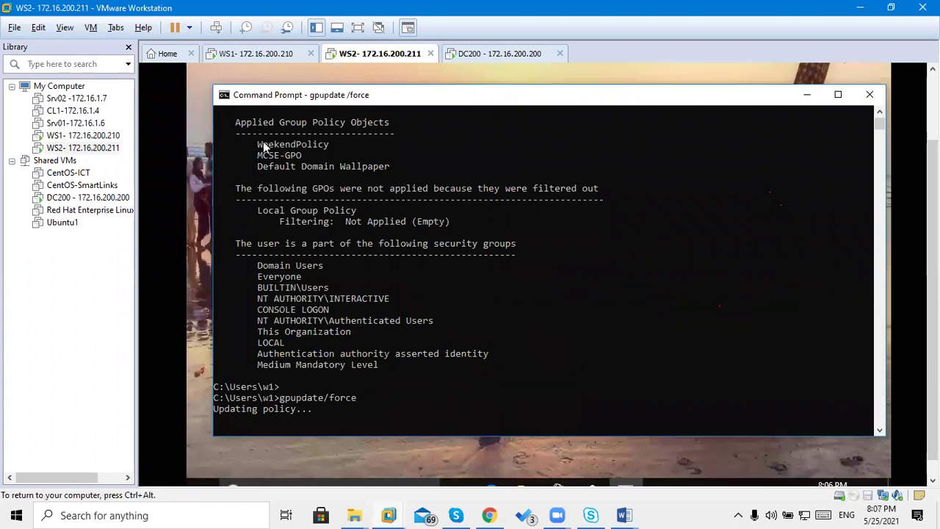
Review the order of the applied GPOs on WS2, highlighting WeekendPolicy, MCSE-GPO and Default Domain Wallpaper.
left_click_drag(257, 145, 342, 145)
left_click_drag(280, 149, 328, 149)
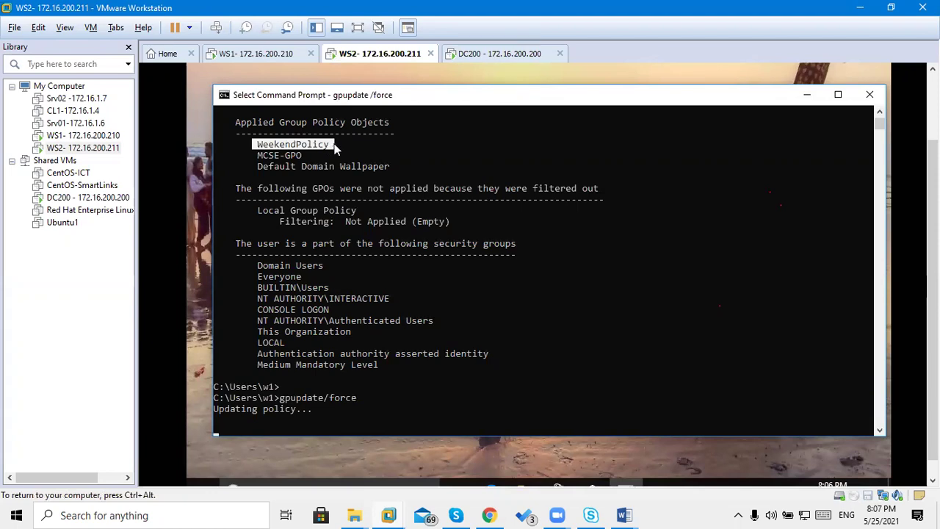
left_click(327, 157)
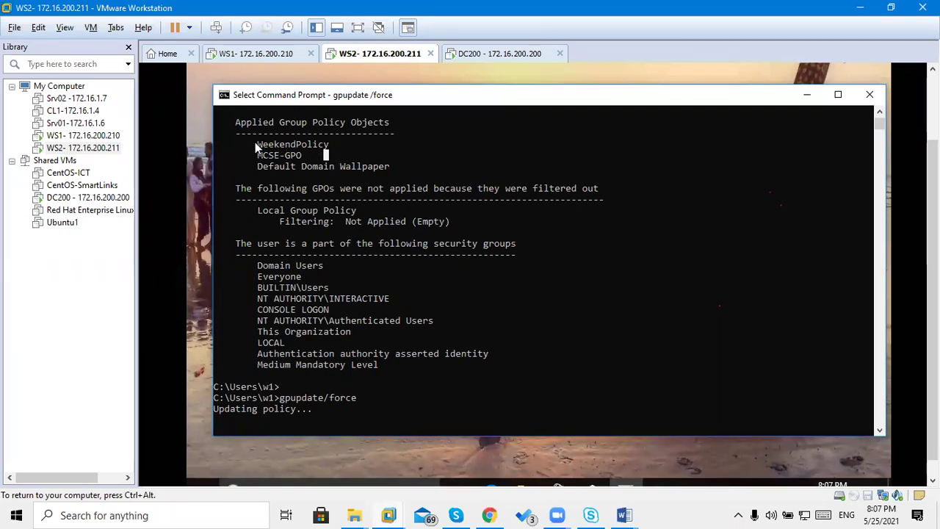
left_click_drag(255, 146, 327, 150)
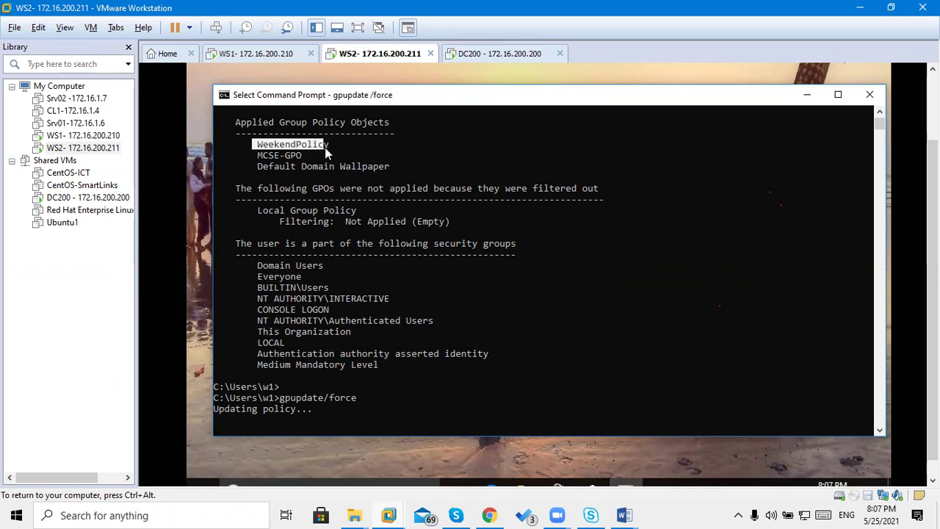
left_click(250, 155)
left_click_drag(250, 154, 292, 154)
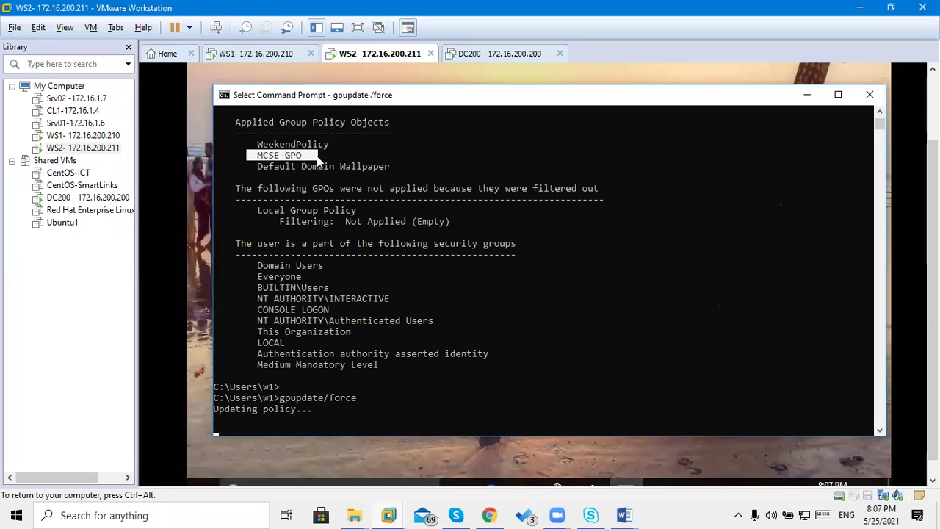
left_click_drag(249, 166, 316, 163)
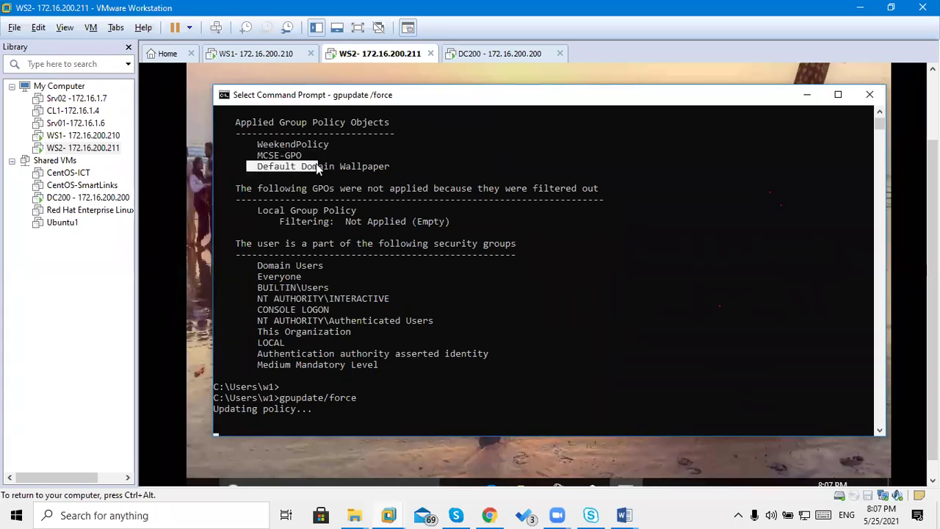
right_click(394, 164)
left_click_drag(253, 145, 330, 150)
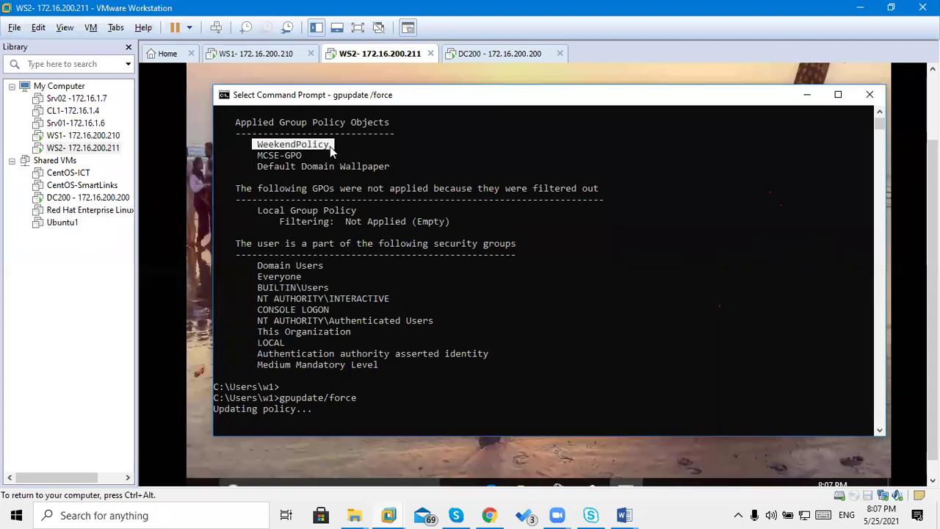